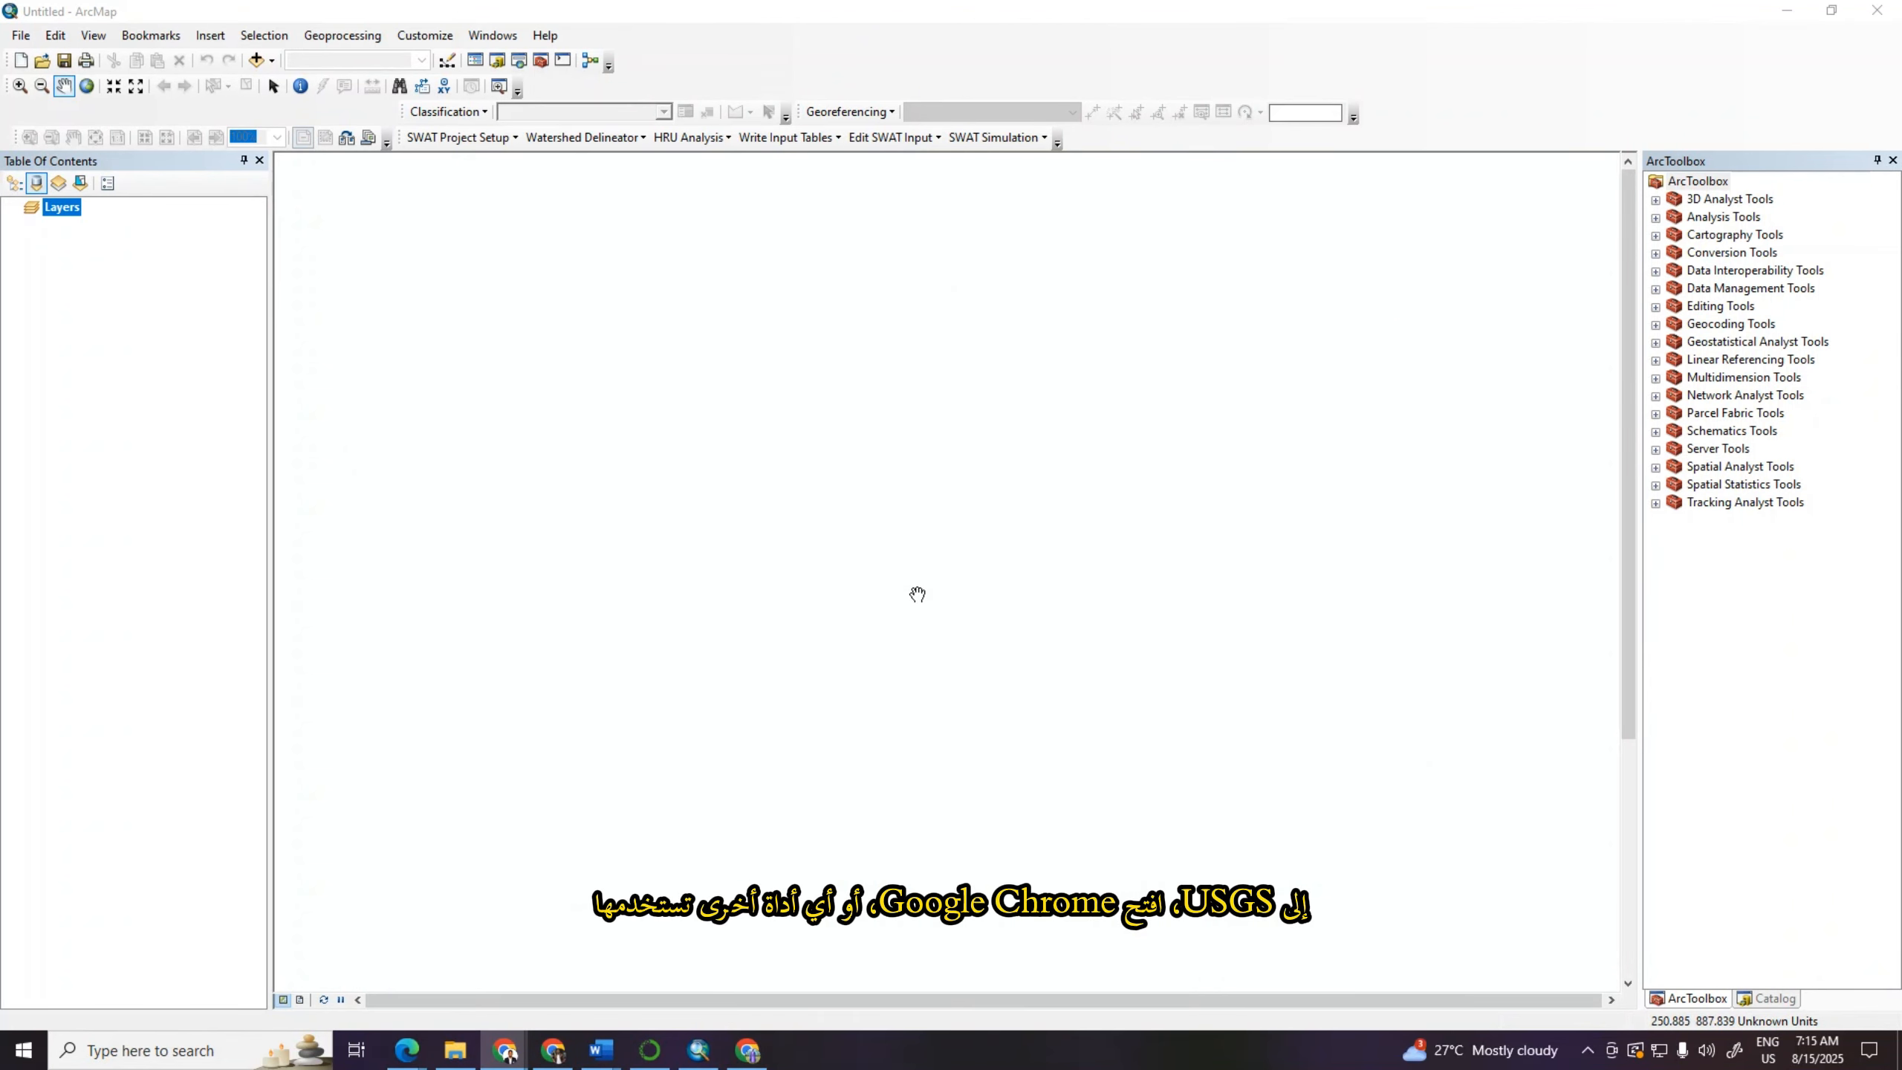
Step: Switch to Google Chrome, search the web for USGS and open the EarthExplorer site from the results
{"action": "left_click", "coordinate": [747, 1050]}
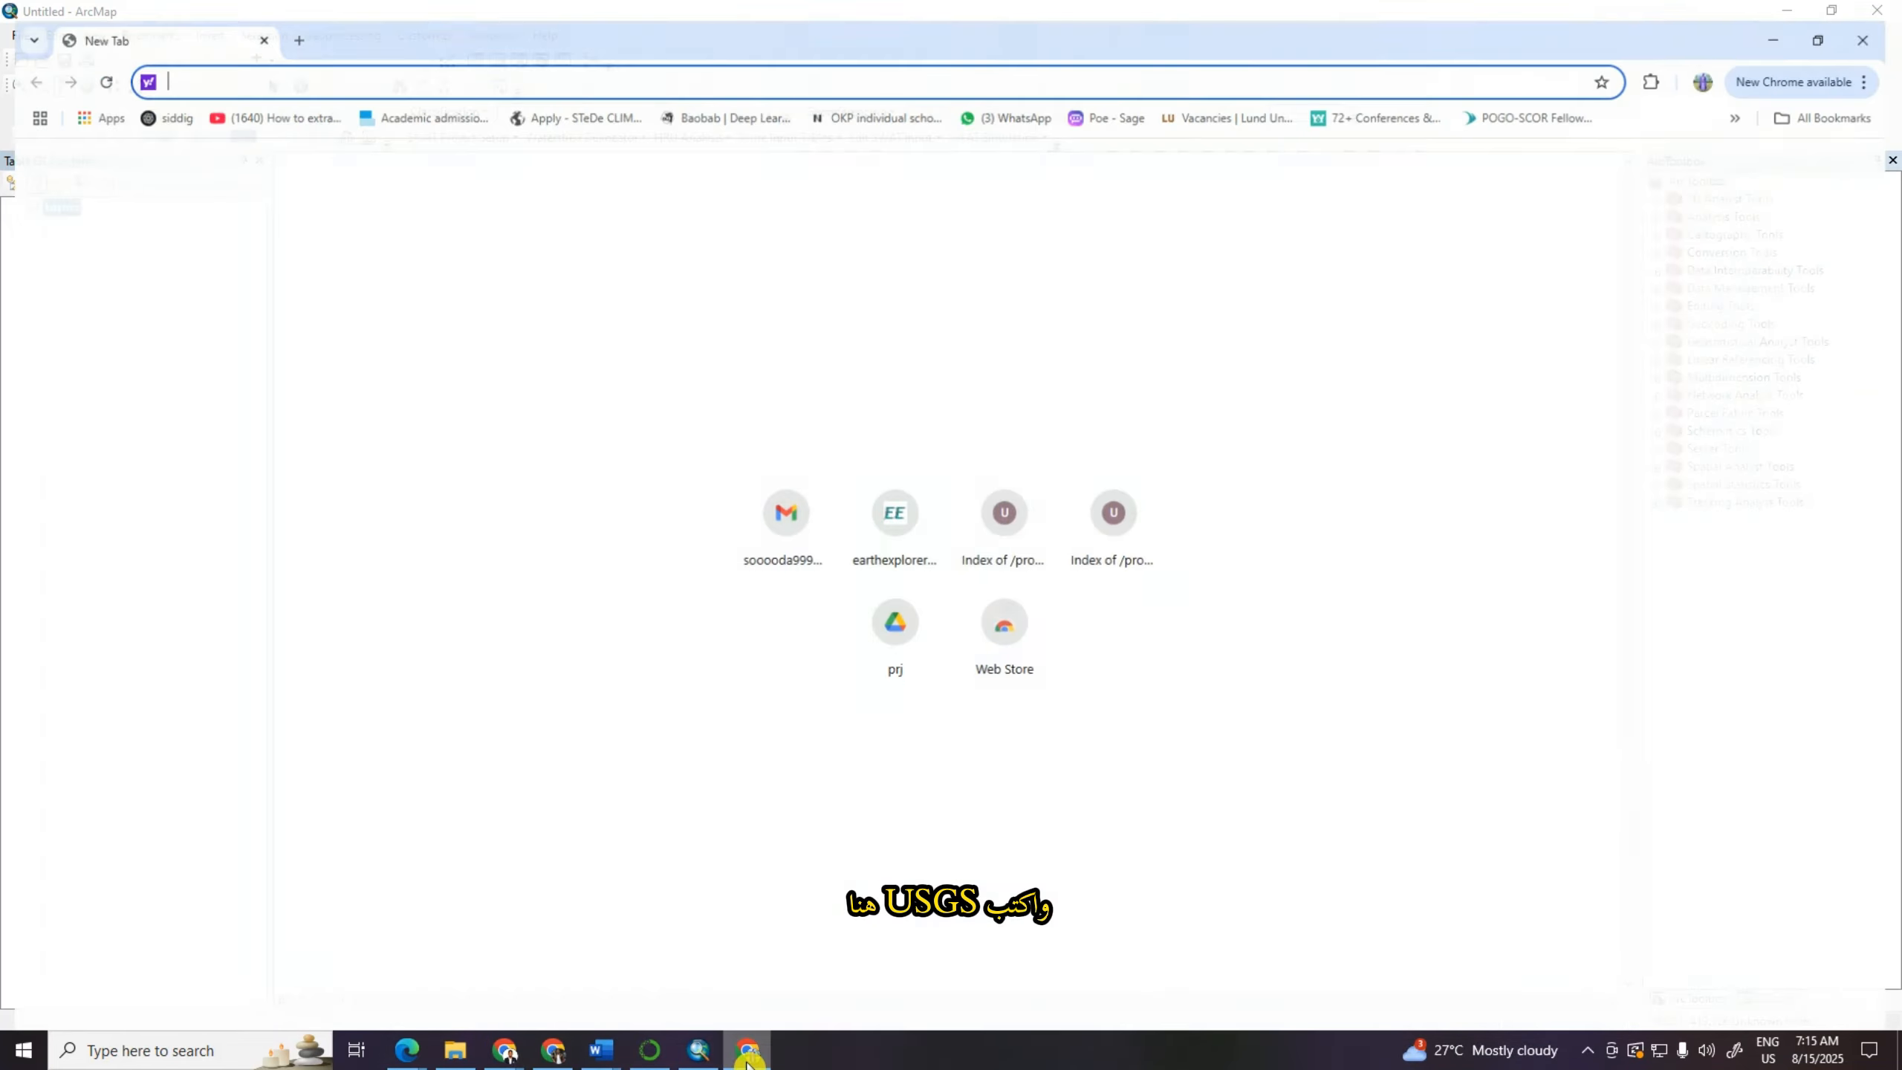
{"action": "left_click", "coordinate": [412, 59]}
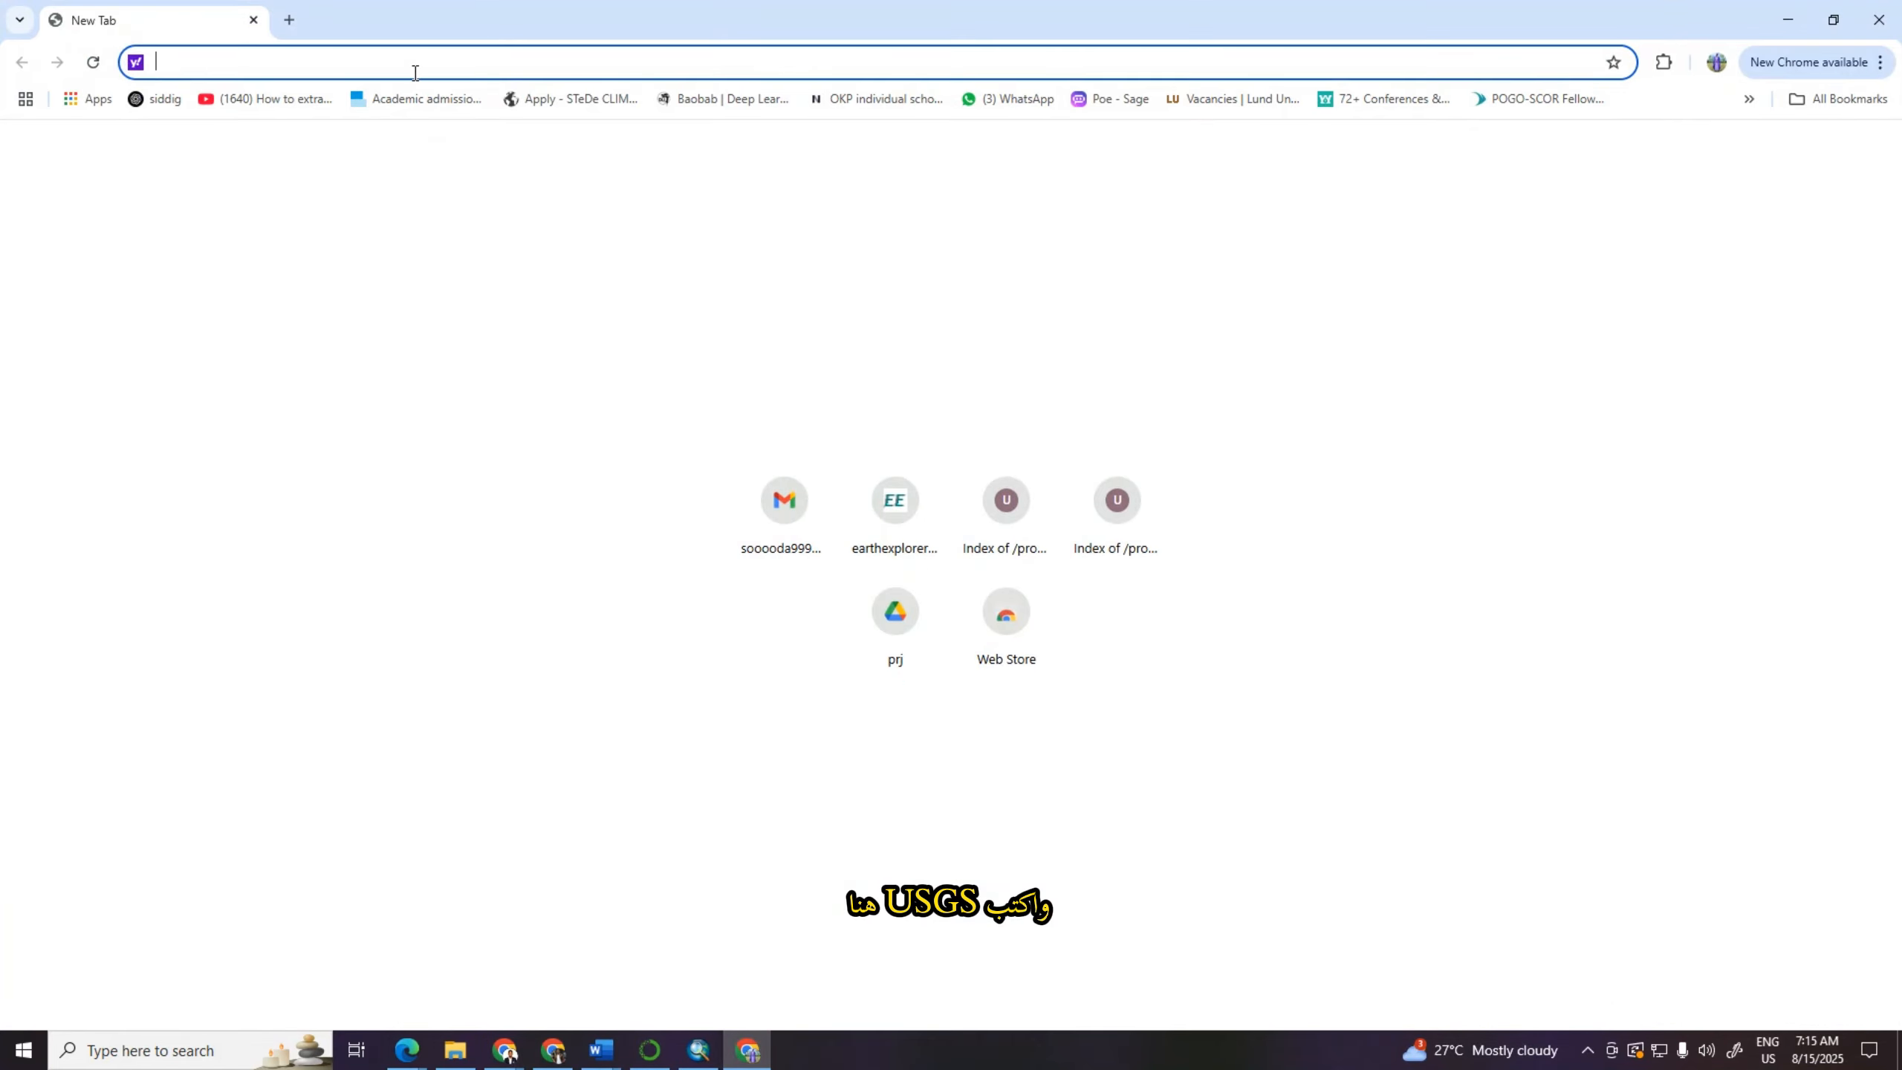
{"action": "type", "text": "USG"}
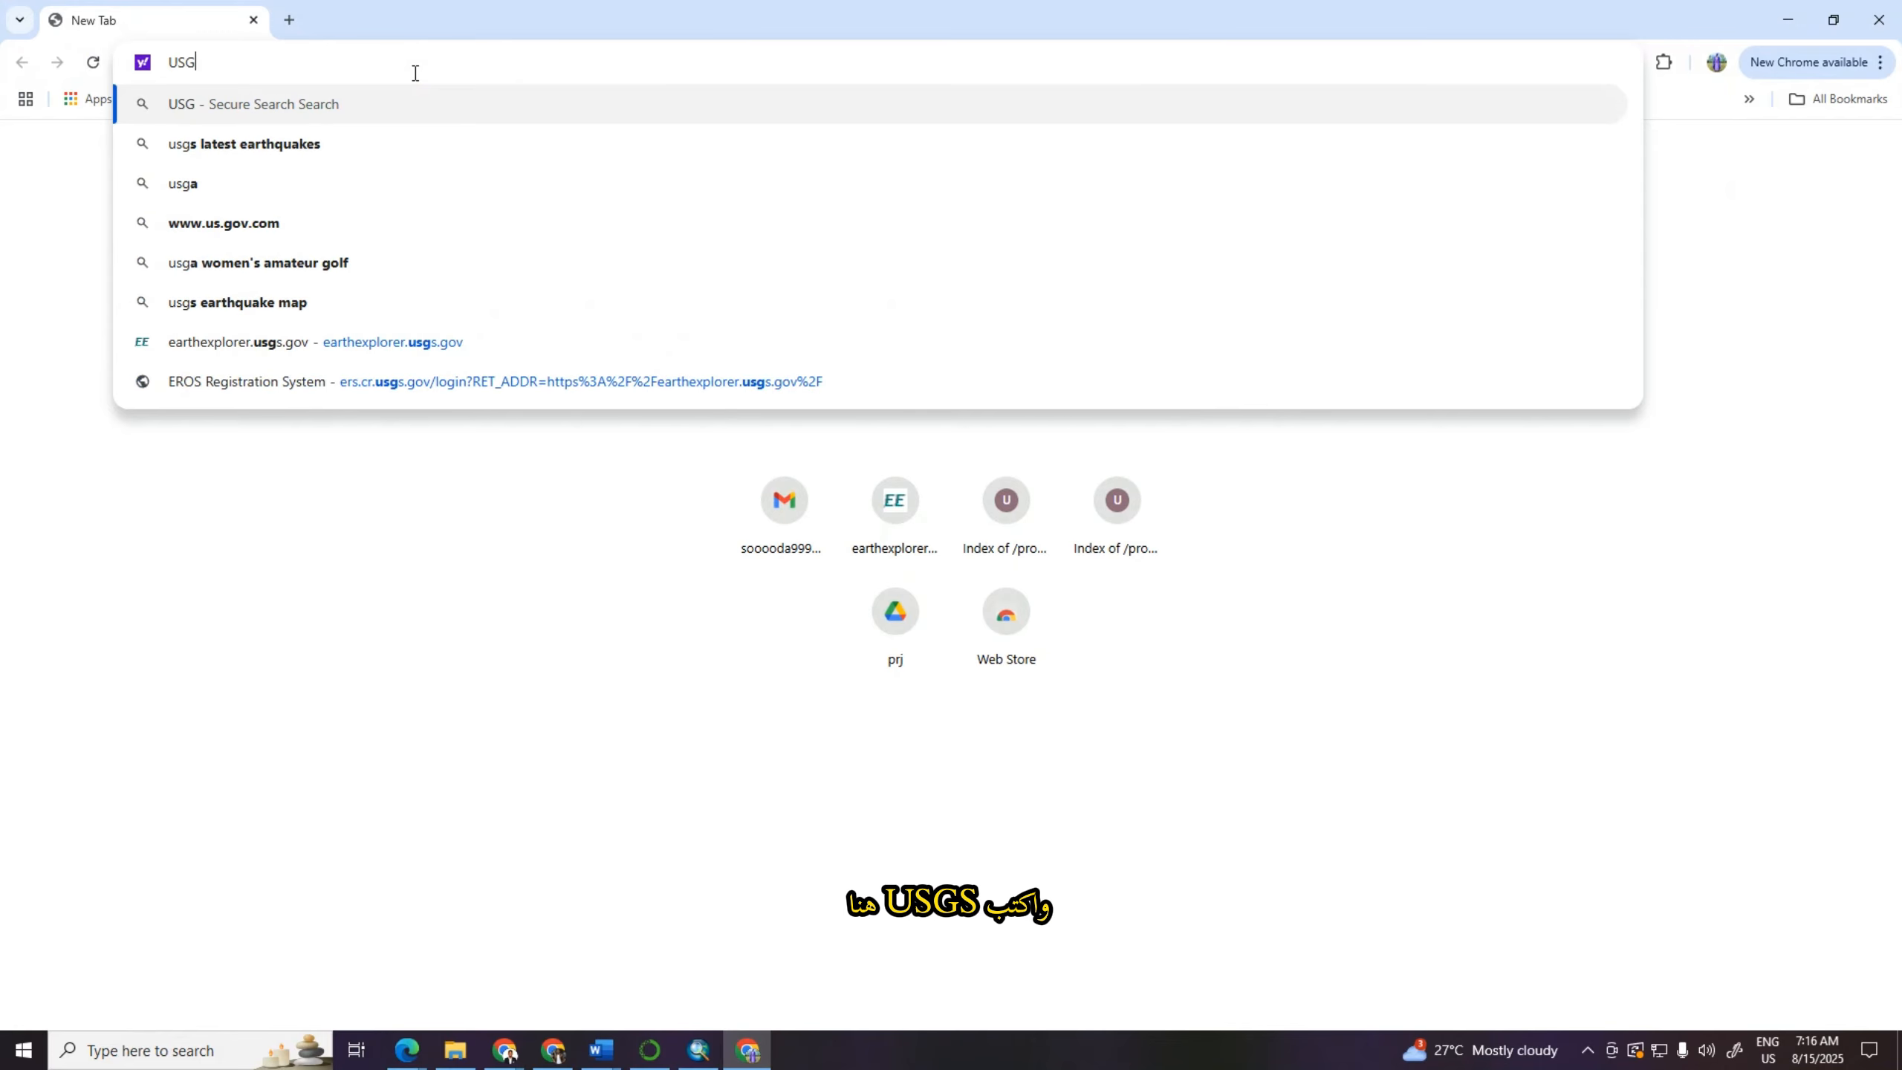
{"action": "type", "text": "S"}
{"action": "key", "text": "Return"}
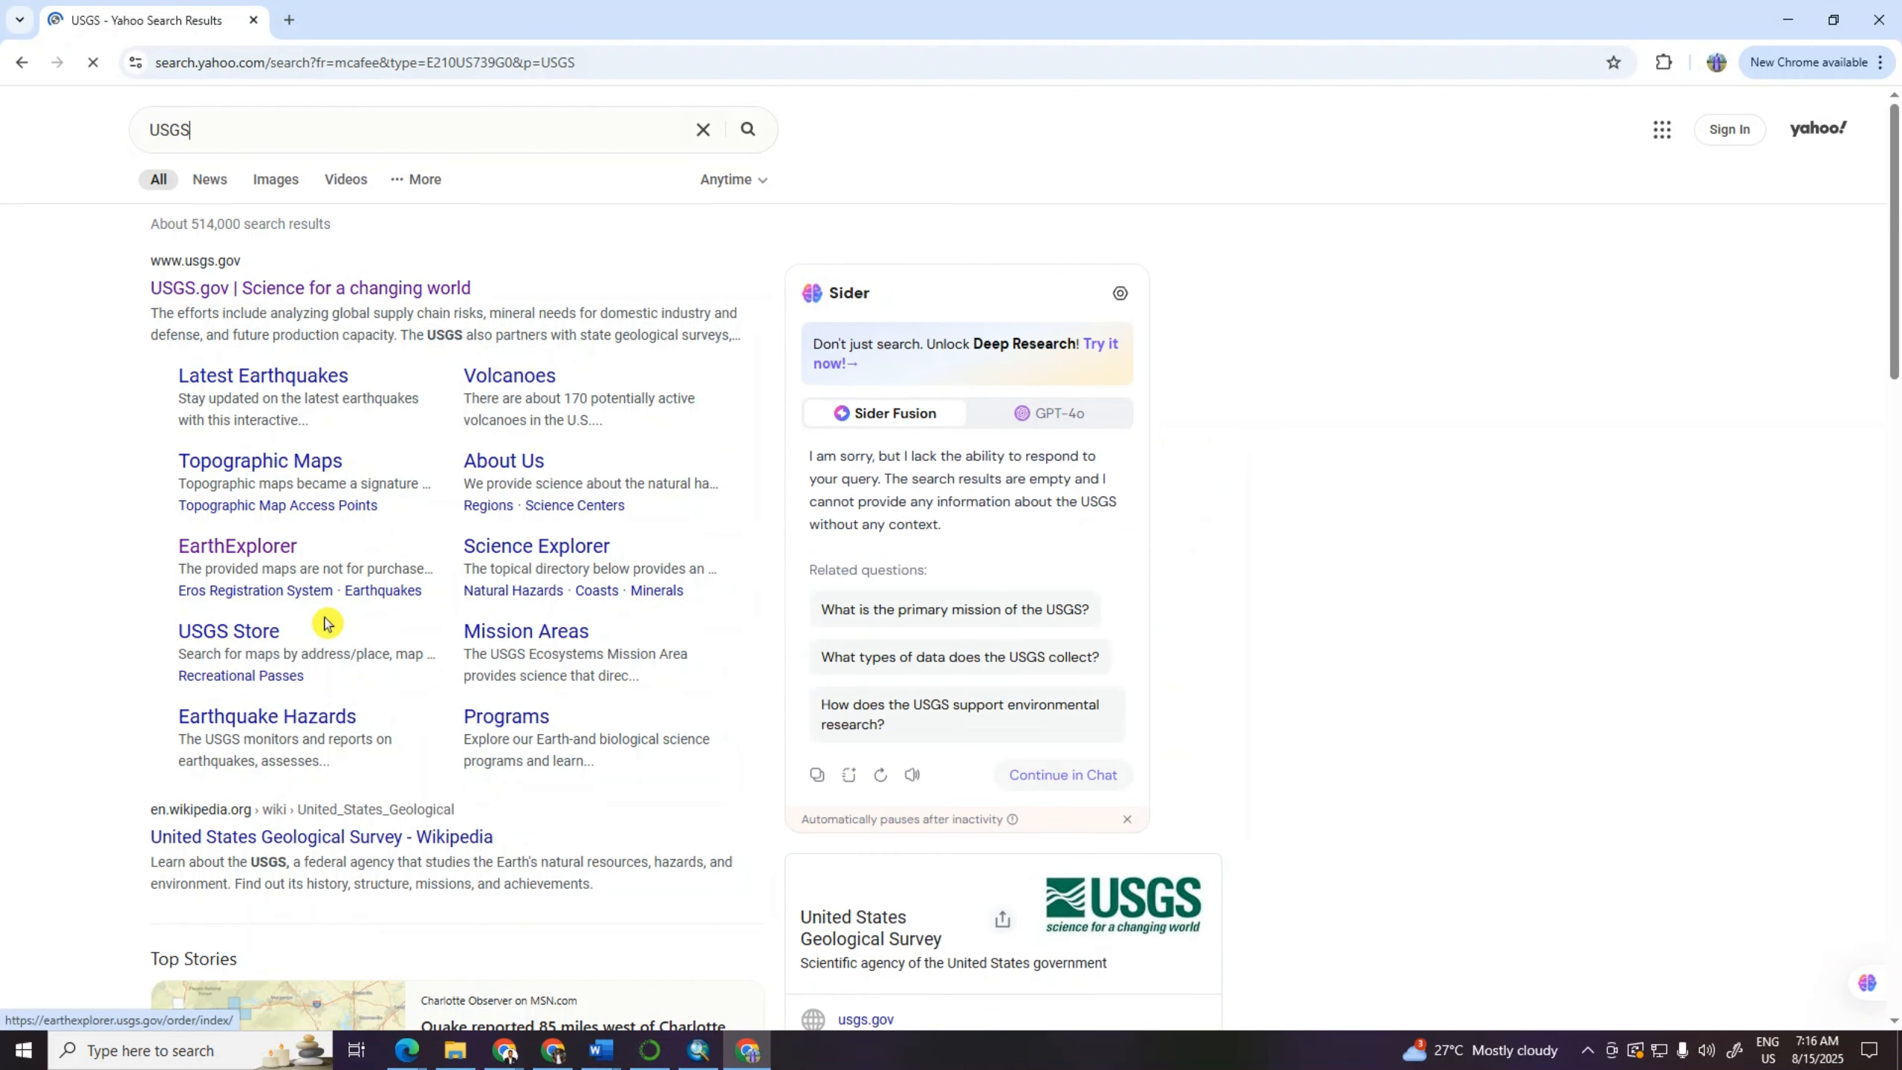
{"action": "left_click", "coordinate": [260, 550]}
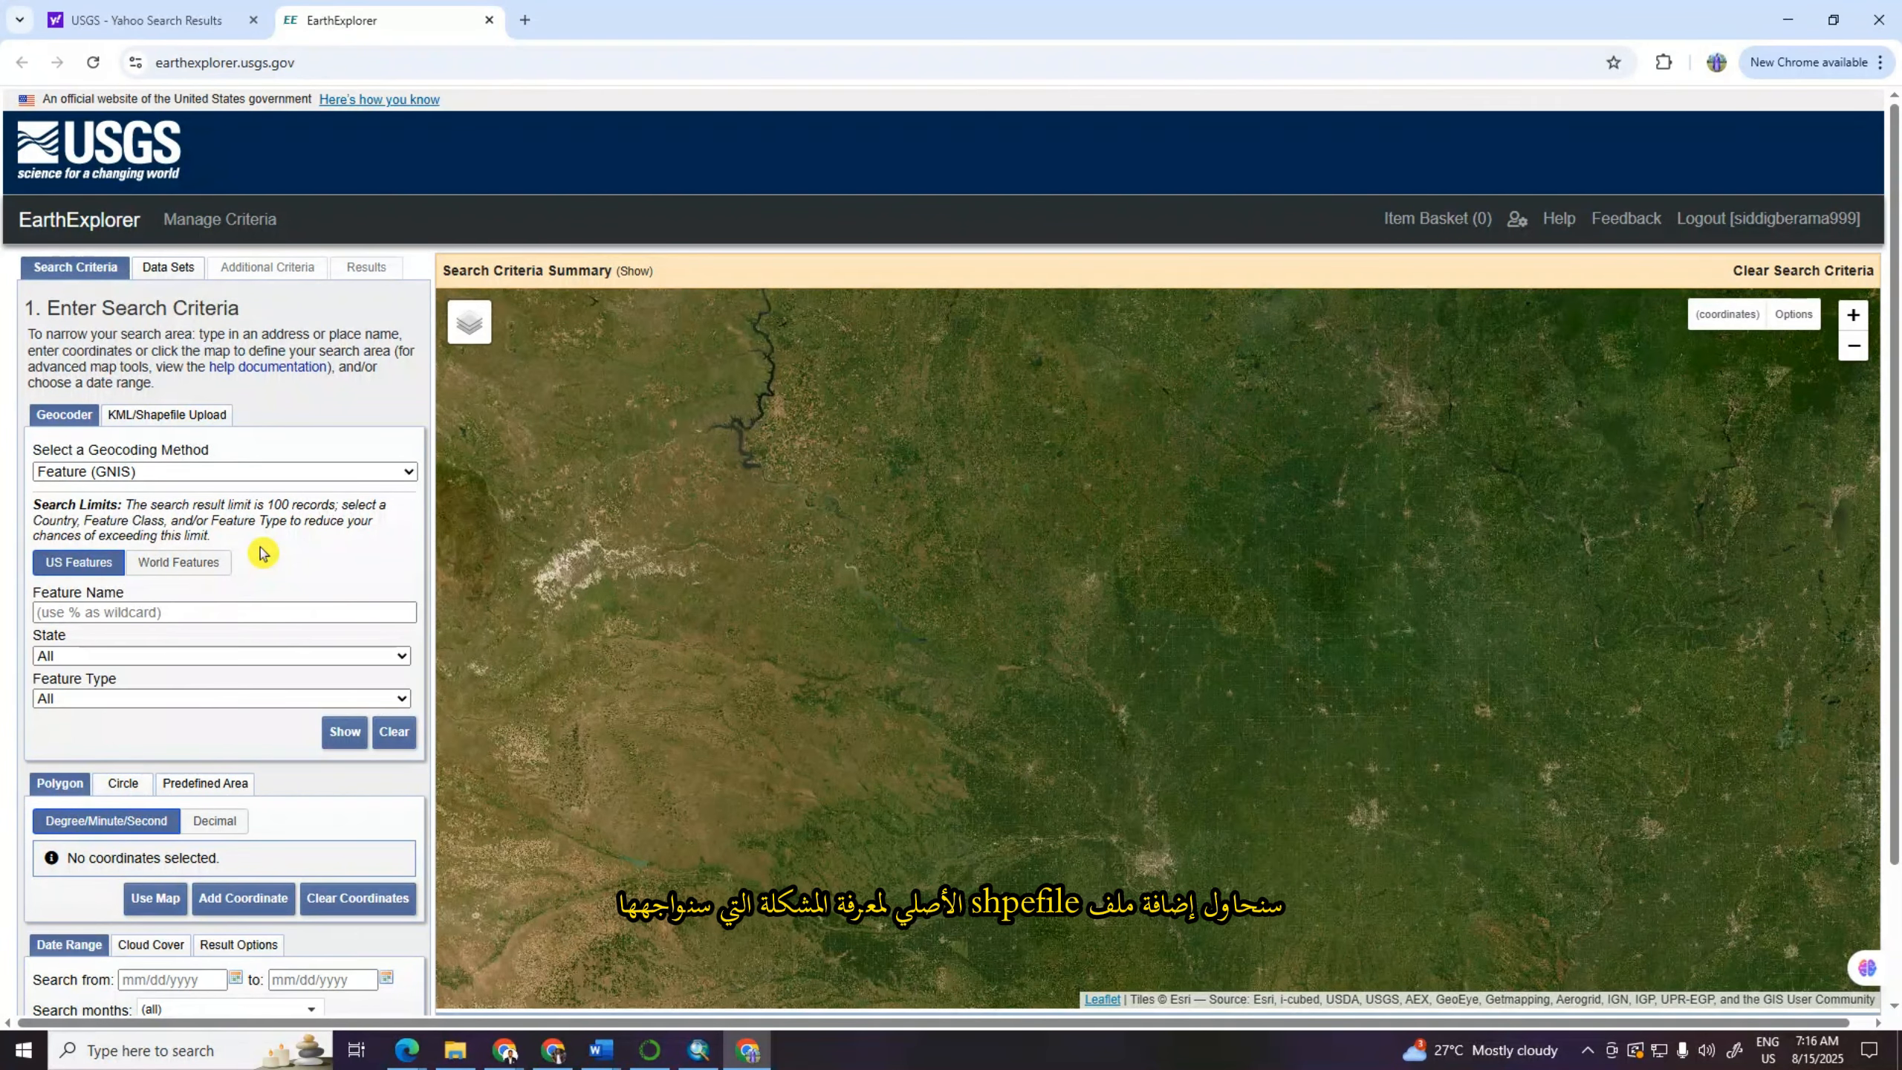
Step: Switch the search area definition to KML/Shapefile upload and set the file format to Shapefile
{"action": "left_click", "coordinate": [159, 424]}
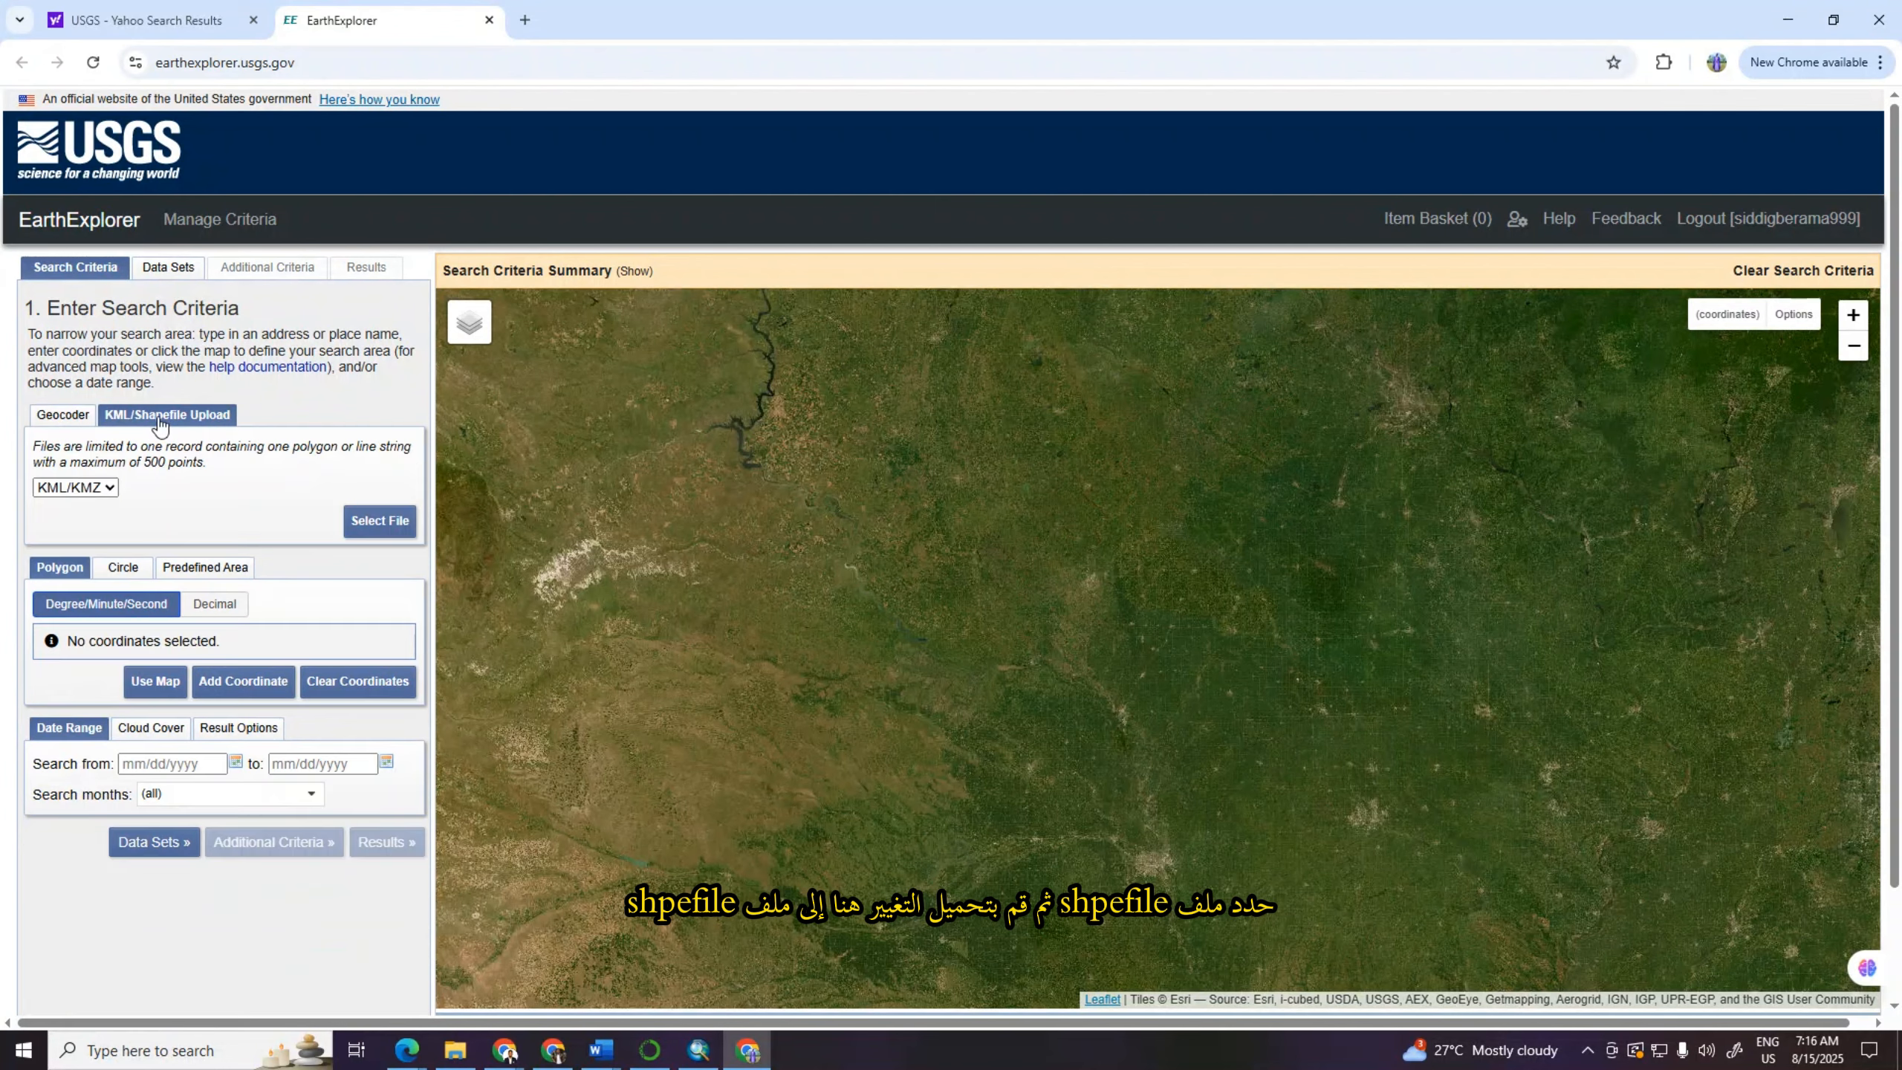
{"action": "left_click", "coordinate": [107, 488]}
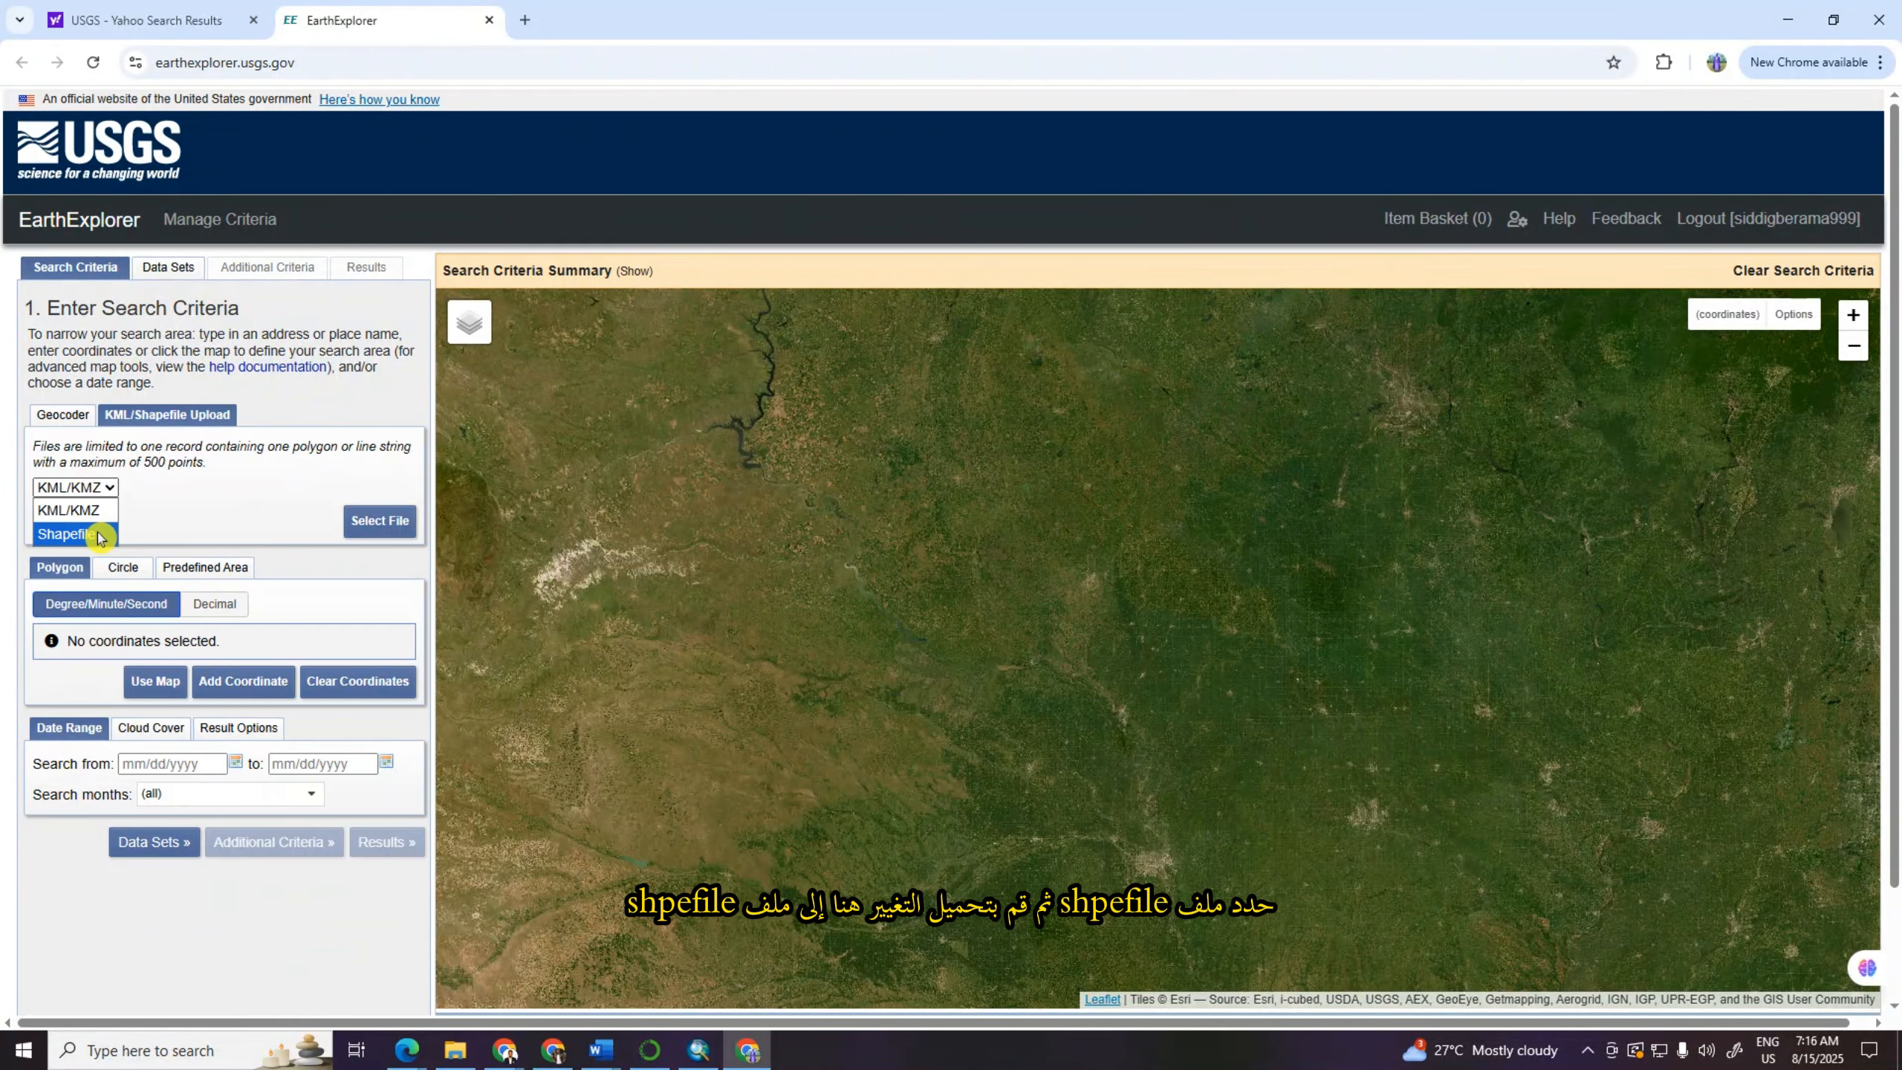
{"action": "left_click", "coordinate": [97, 537]}
Step: Try to upload the zipped shapefile BN.zip from E:\SWAT MODEL\Shapefil as the search area
{"action": "left_click", "coordinate": [367, 528]}
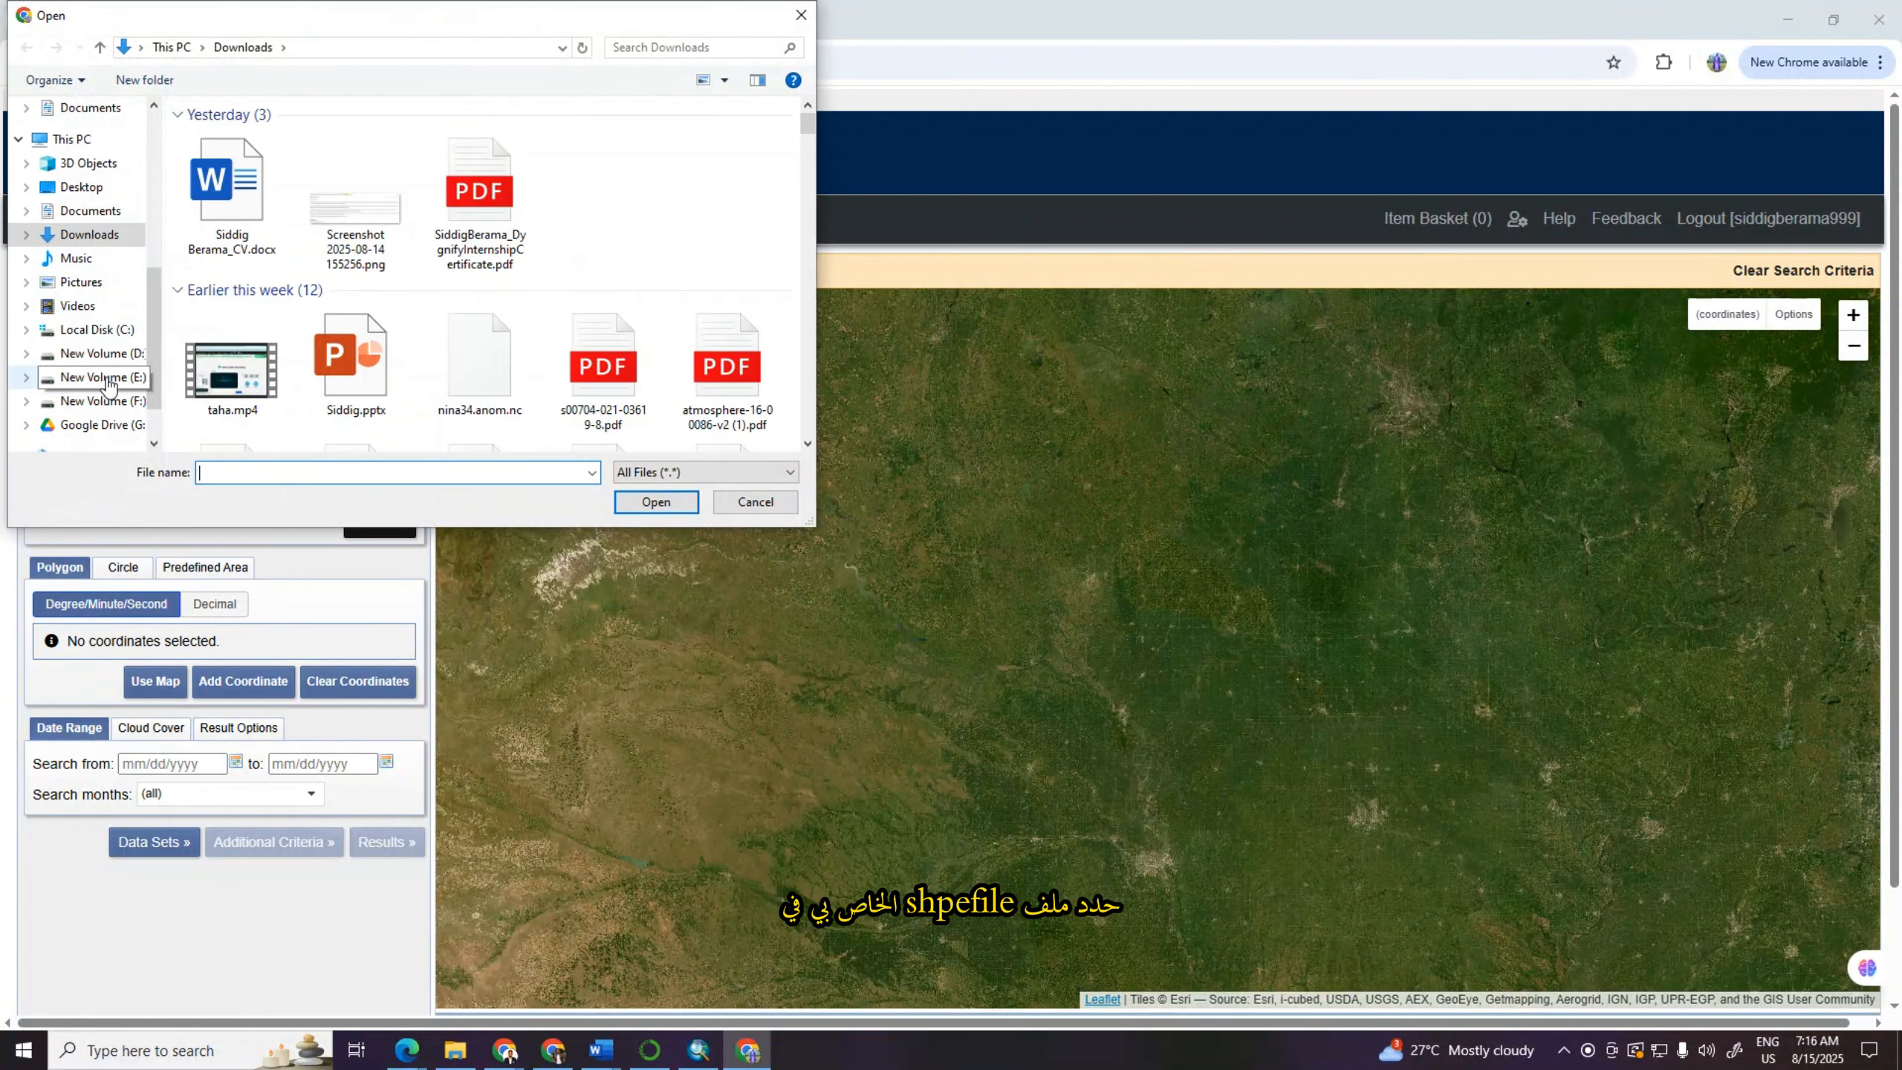
{"action": "left_click", "coordinate": [107, 384]}
{"action": "scroll", "coordinate": [466, 363], "scroll_direction": "down", "scroll_amount": 5}
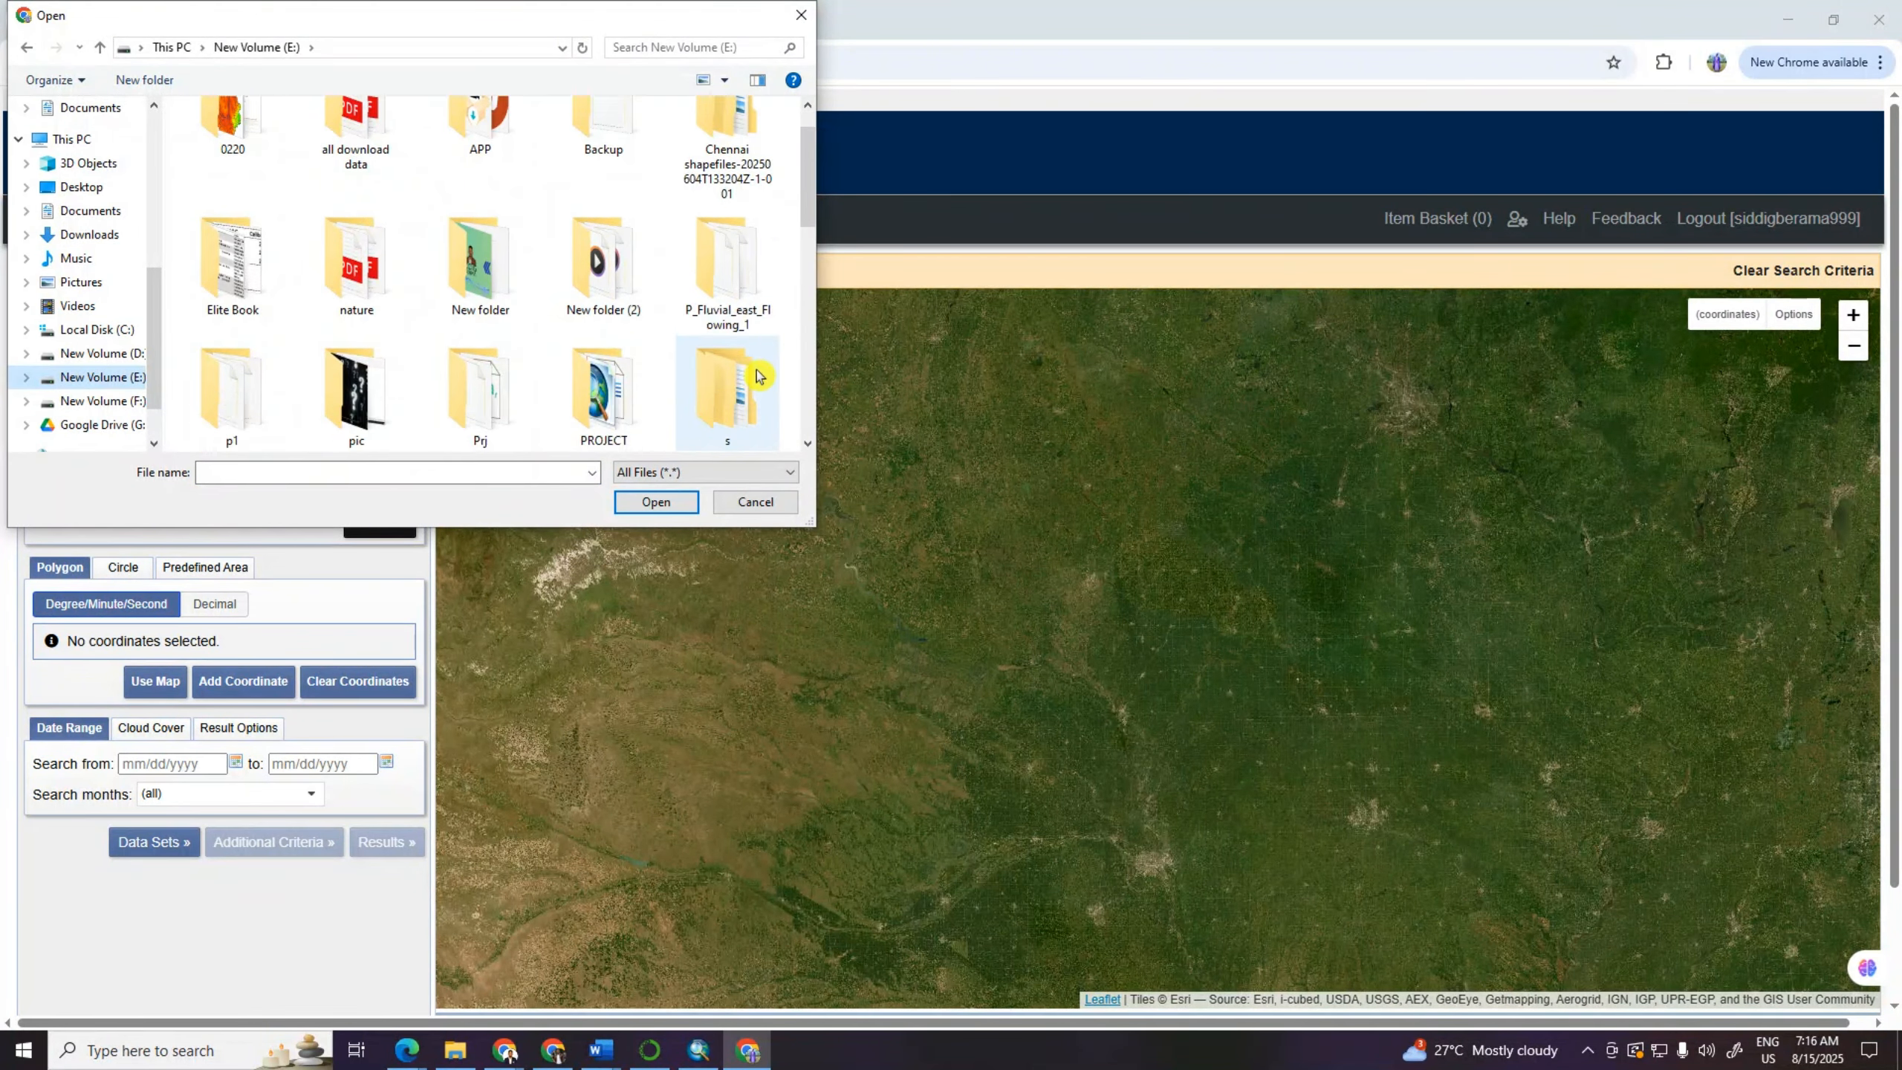
{"action": "double_click", "coordinate": [374, 301]}
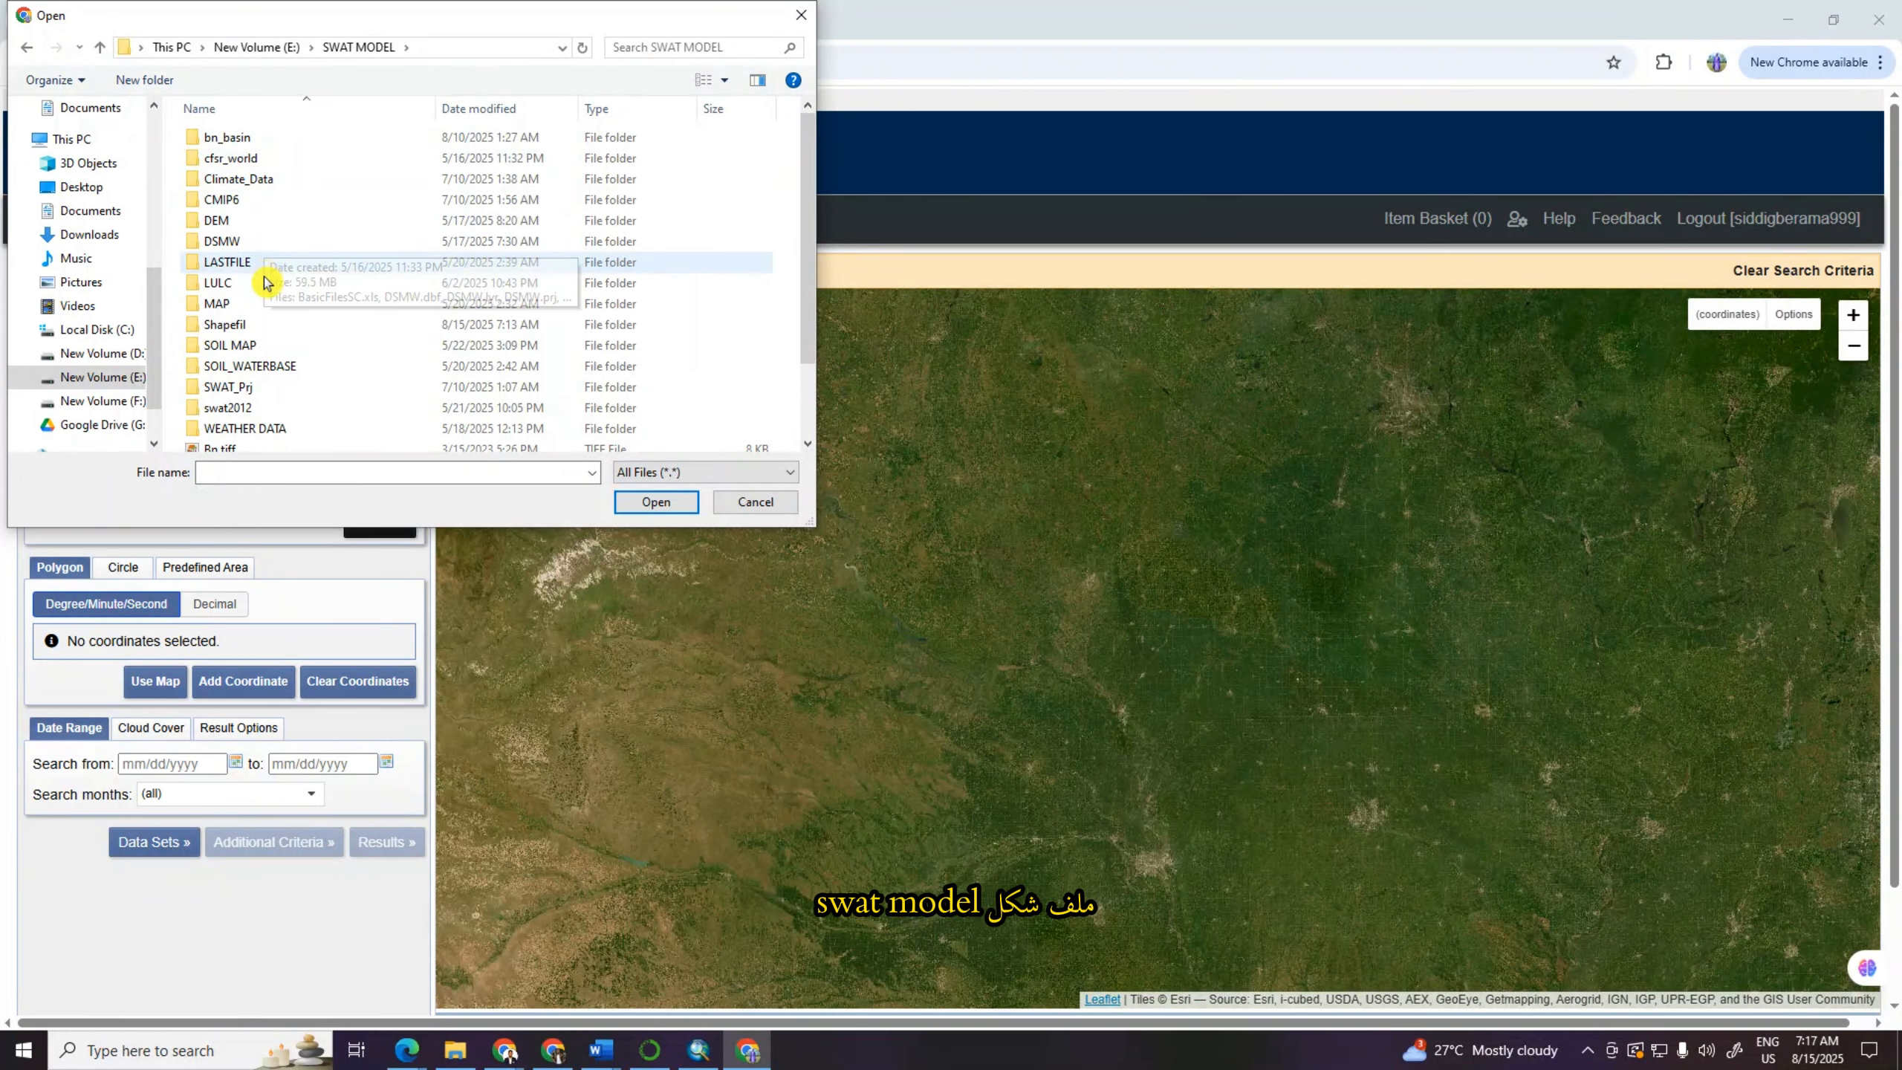
{"action": "double_click", "coordinate": [248, 326]}
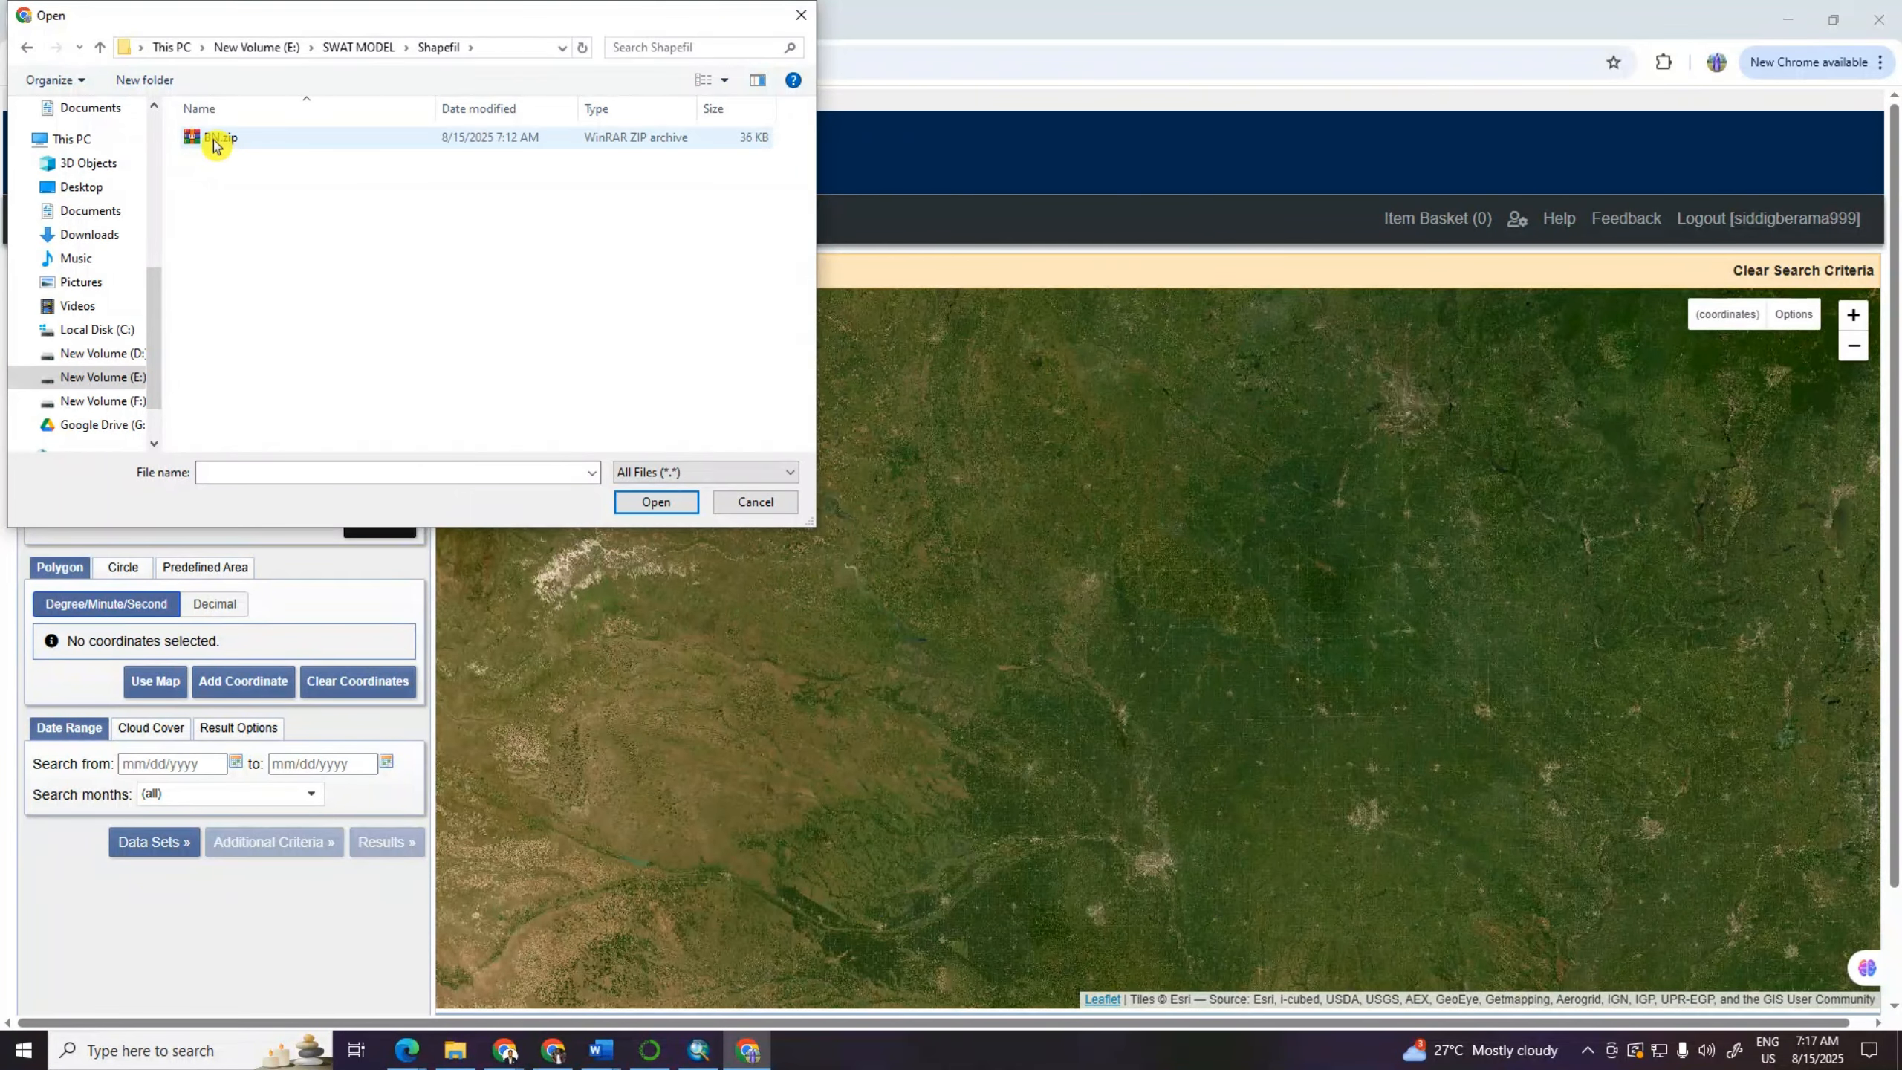
{"action": "left_click", "coordinate": [209, 139]}
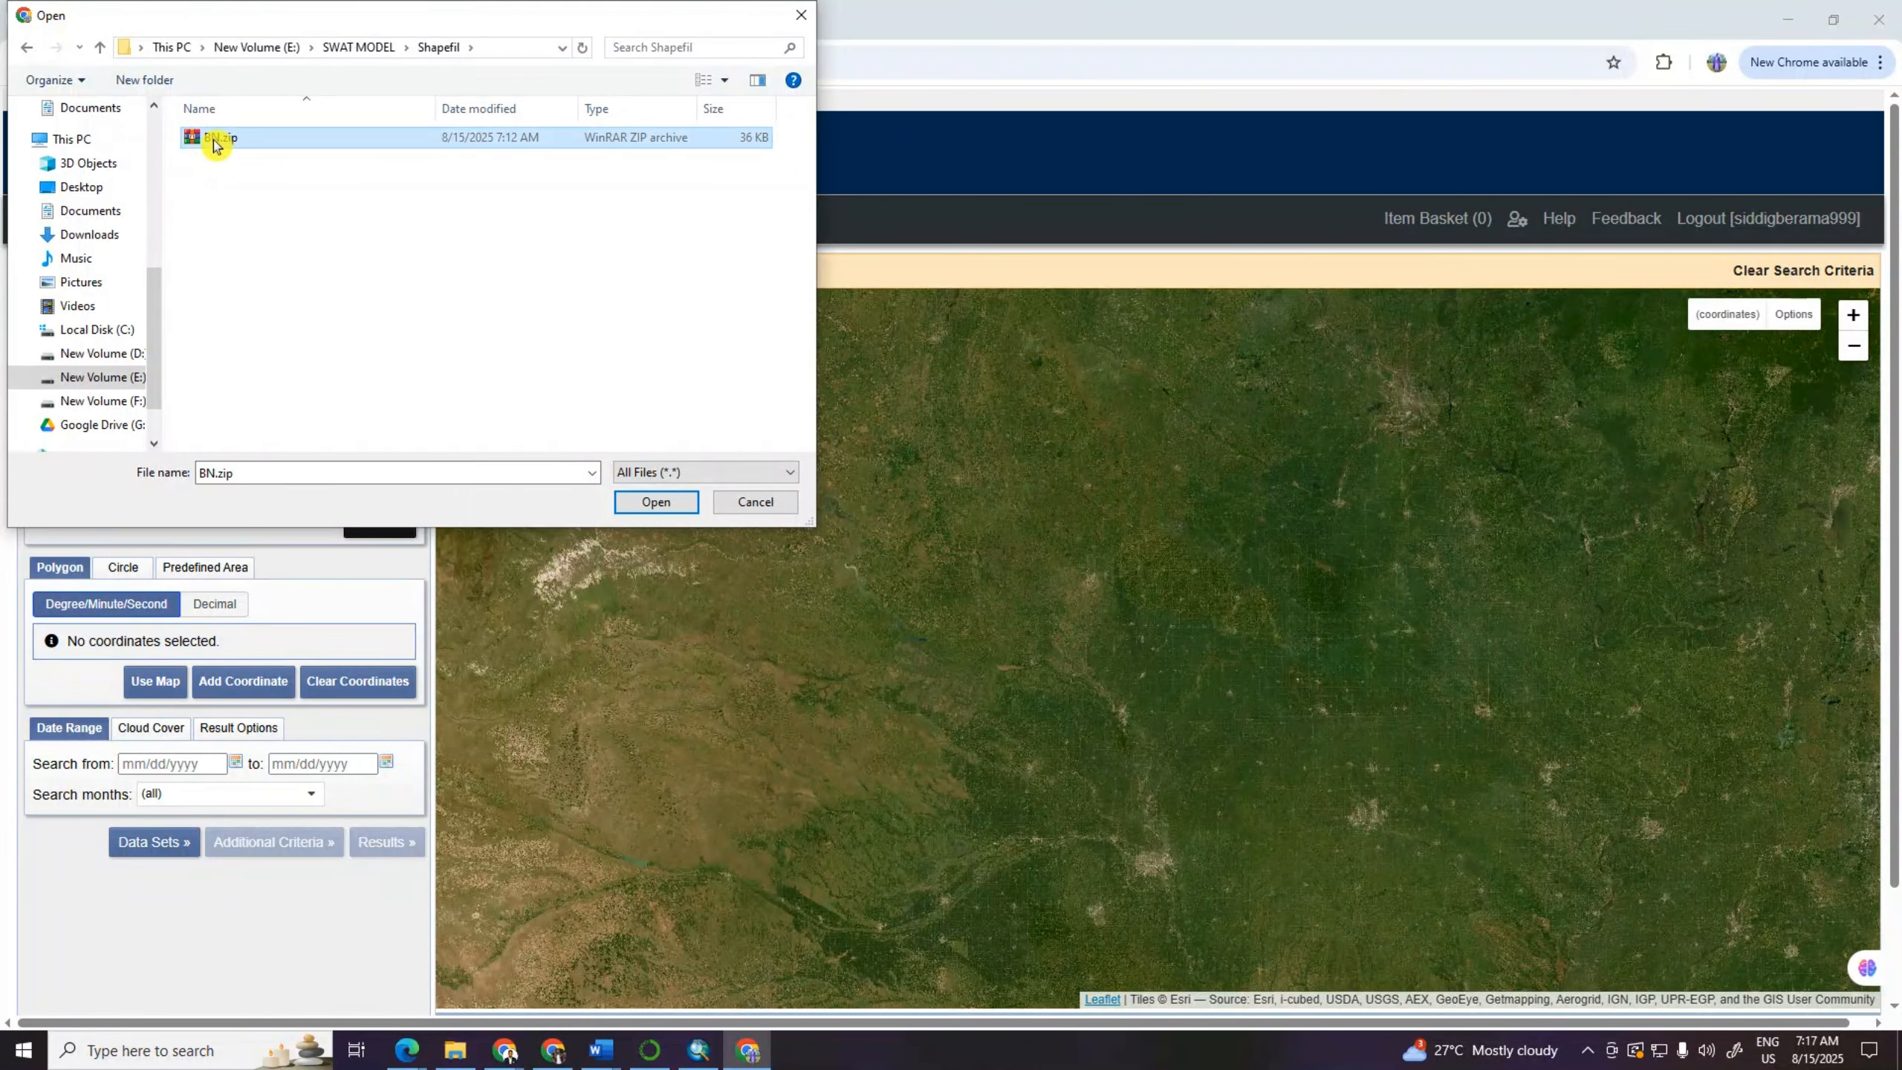
{"action": "left_click", "coordinate": [655, 503]}
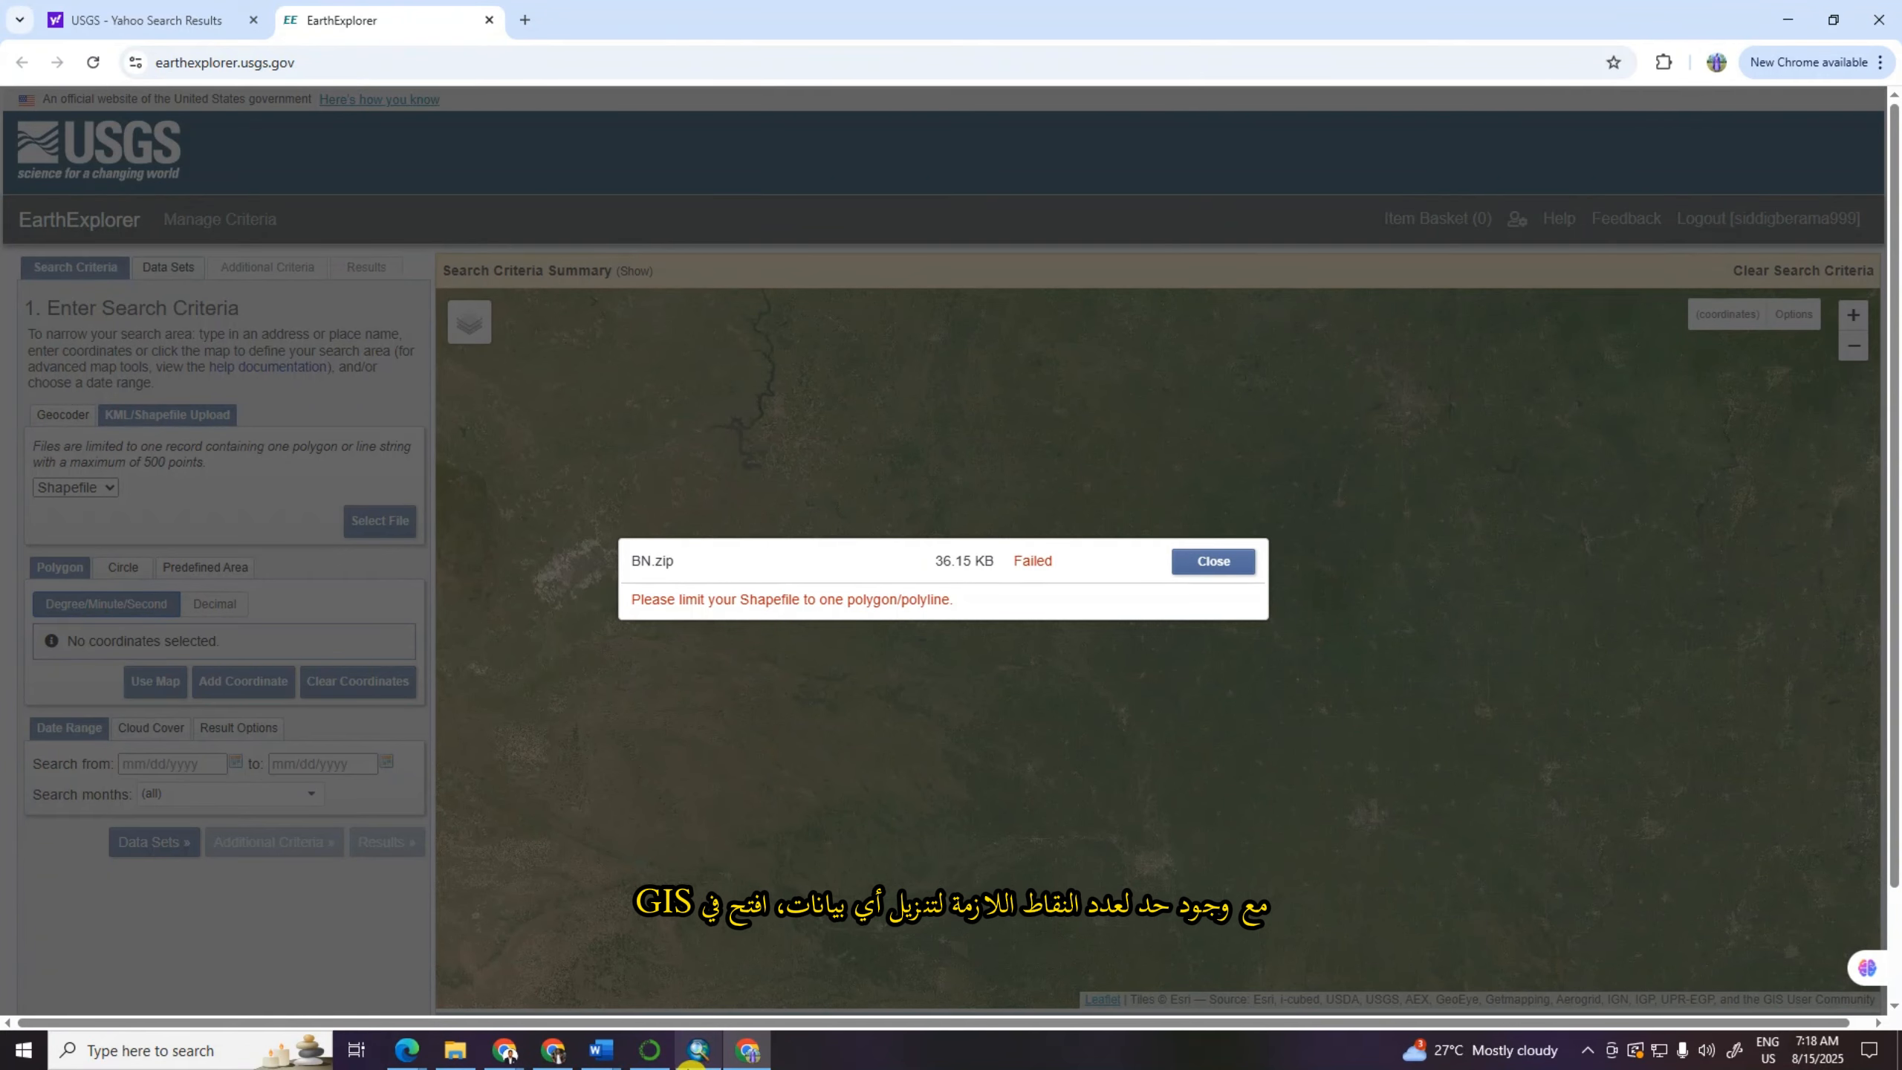
Step: Switch to ArcMap and add bn_basin.shp from the E:\SWAT MODEL\bn_basin folder to the map
{"action": "left_click", "coordinate": [699, 1056]}
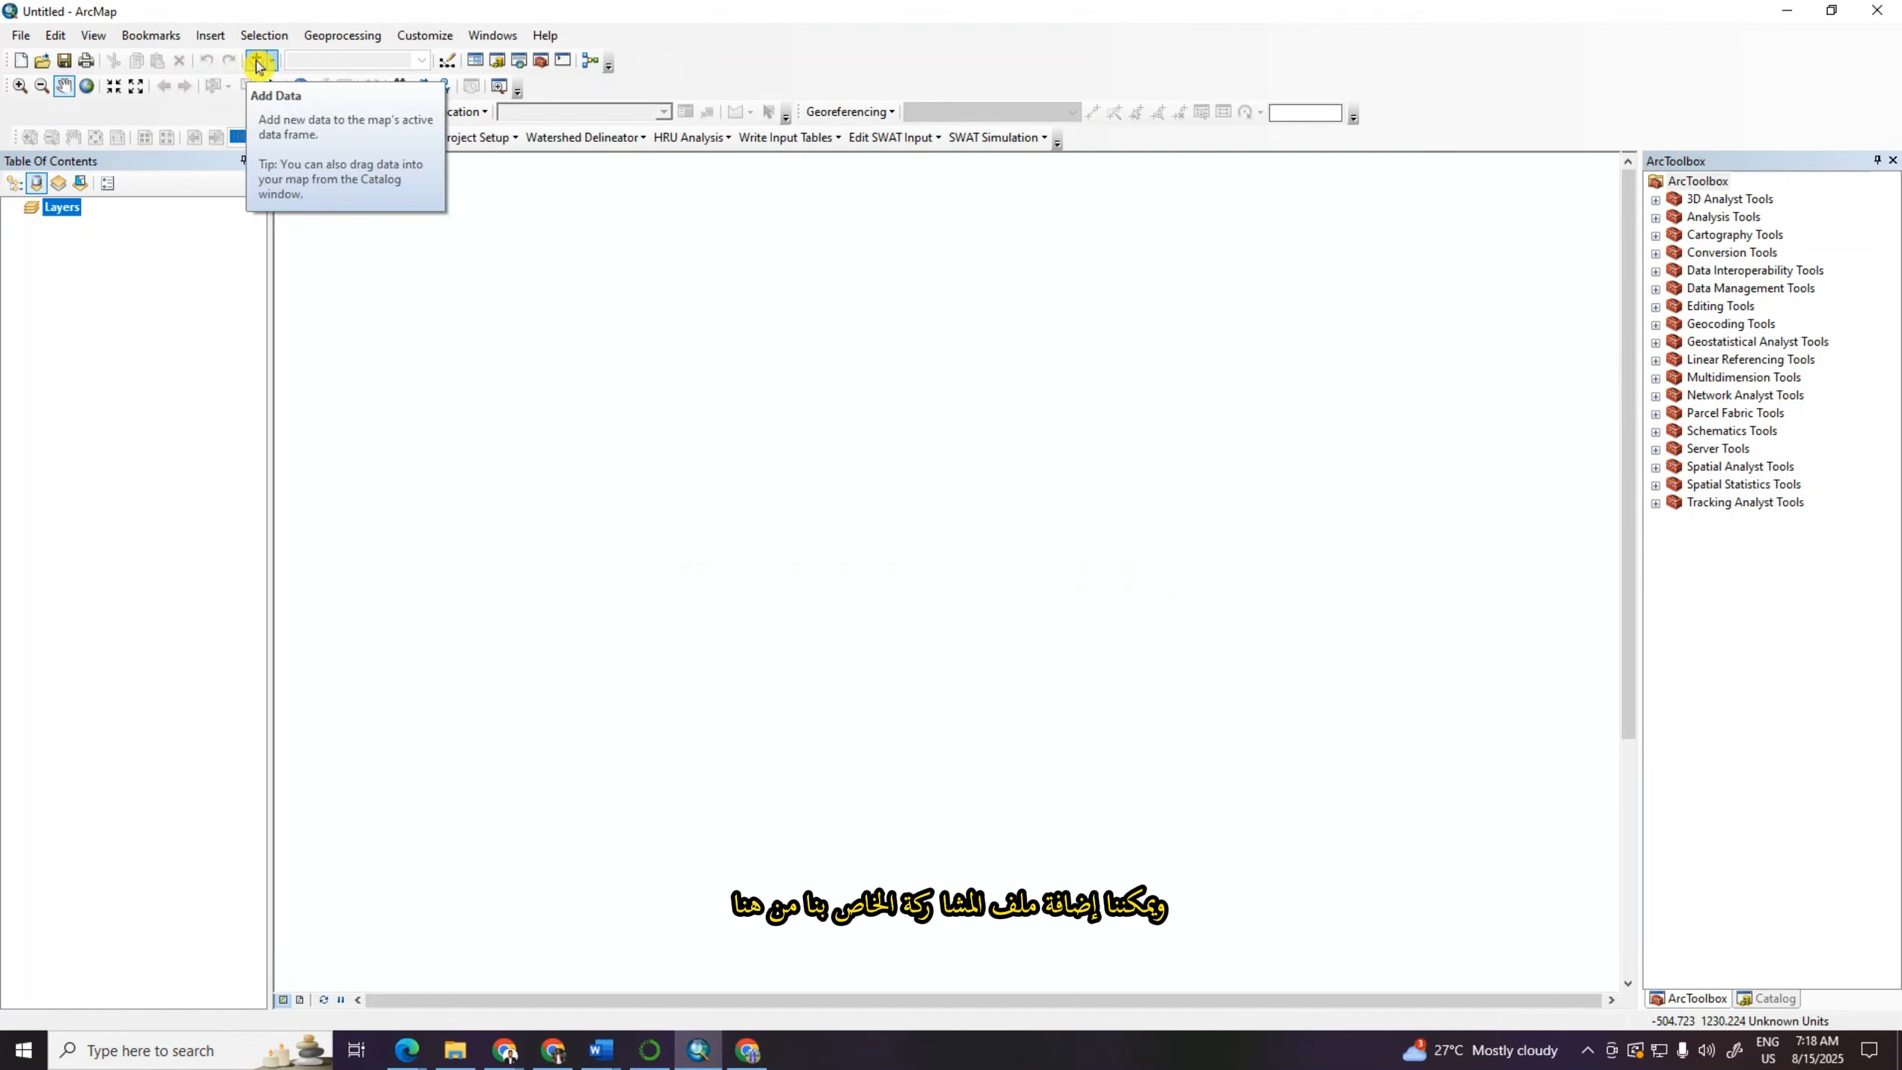
{"action": "left_click", "coordinate": [257, 64]}
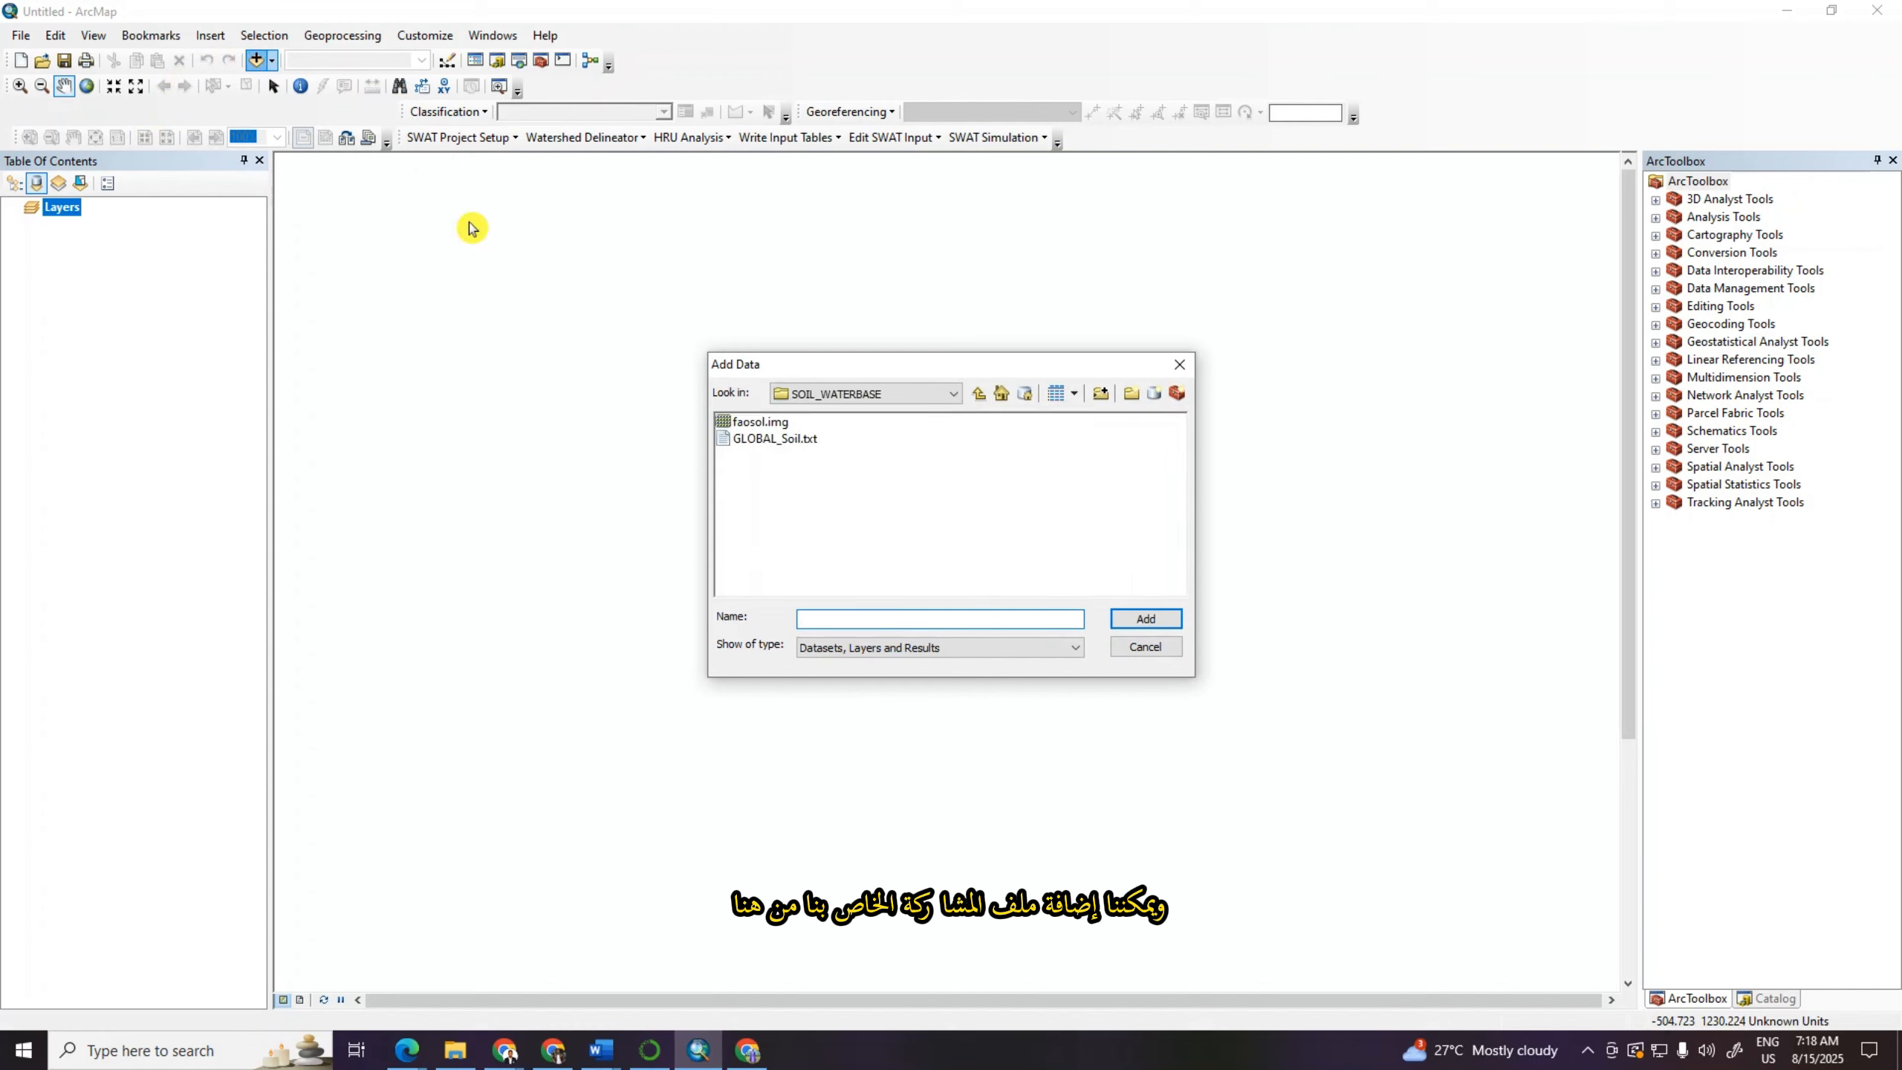
{"action": "left_click", "coordinate": [952, 394]}
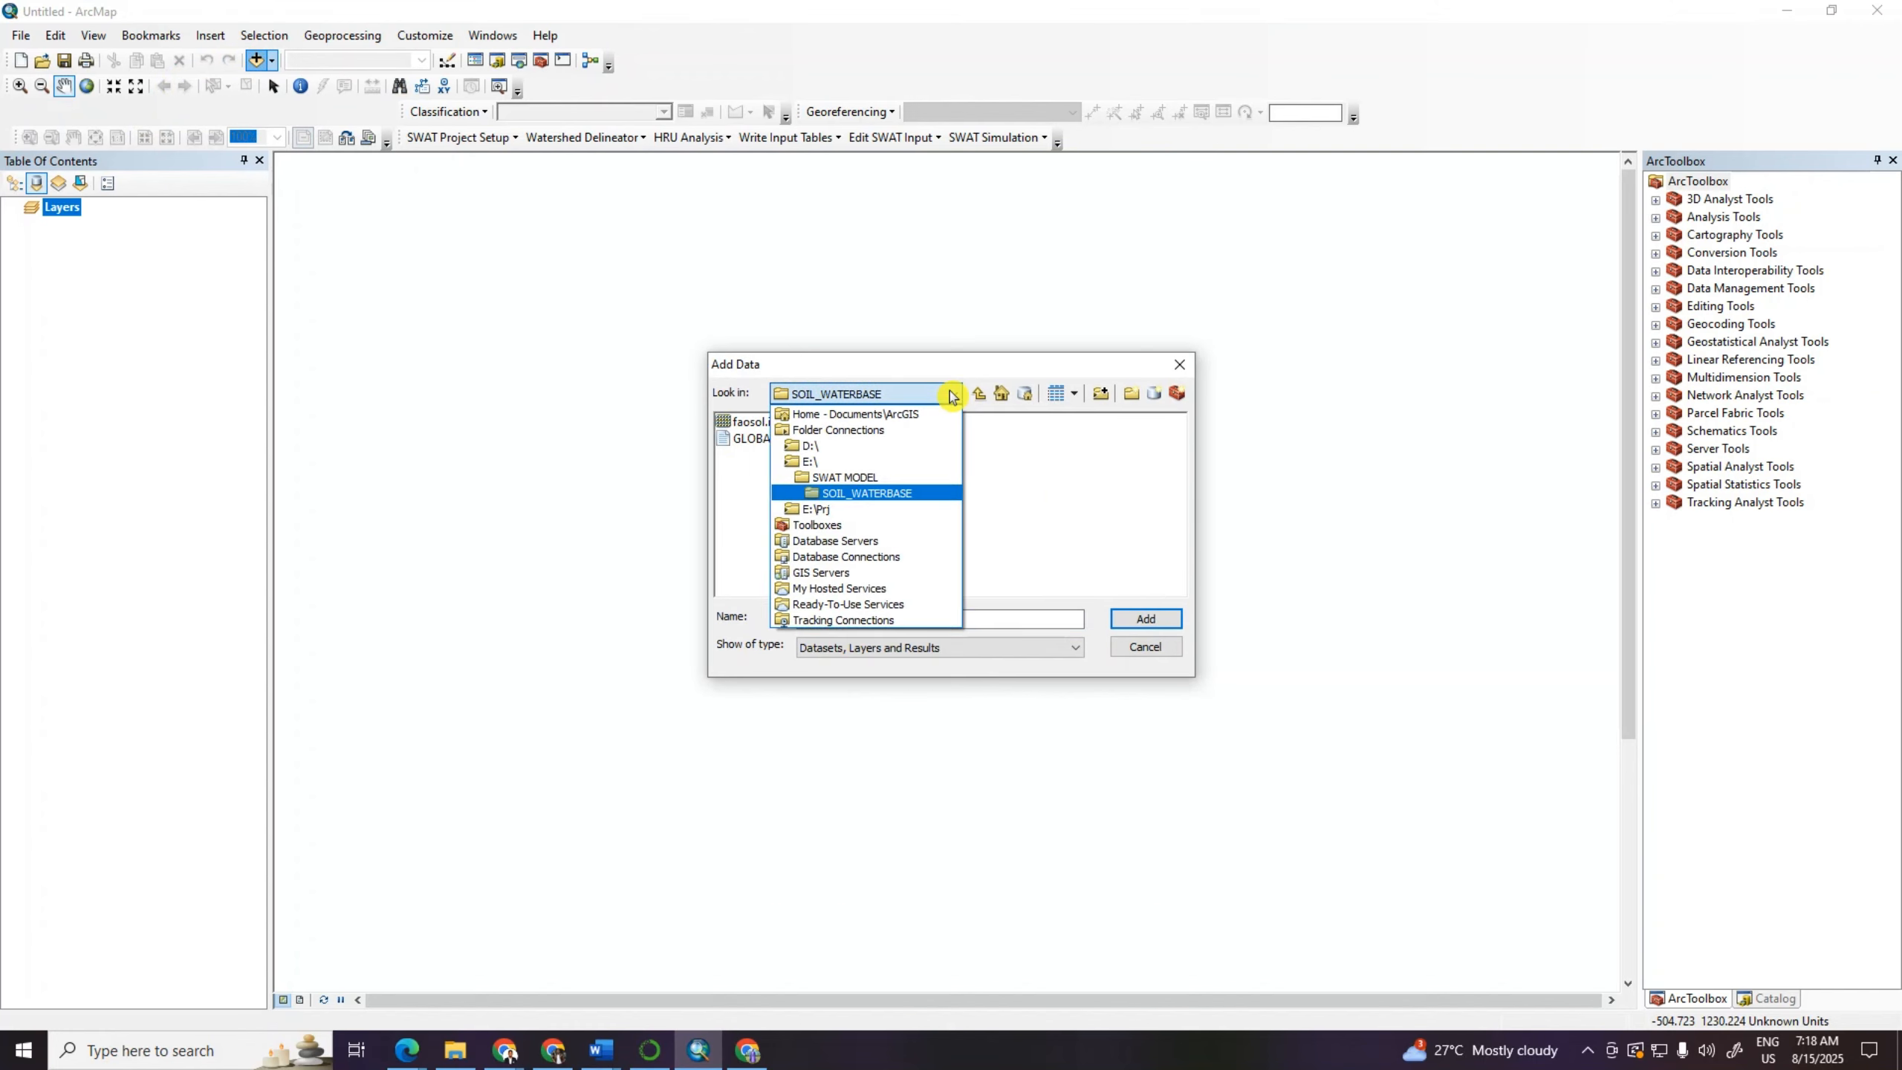
{"action": "left_click", "coordinate": [843, 462]}
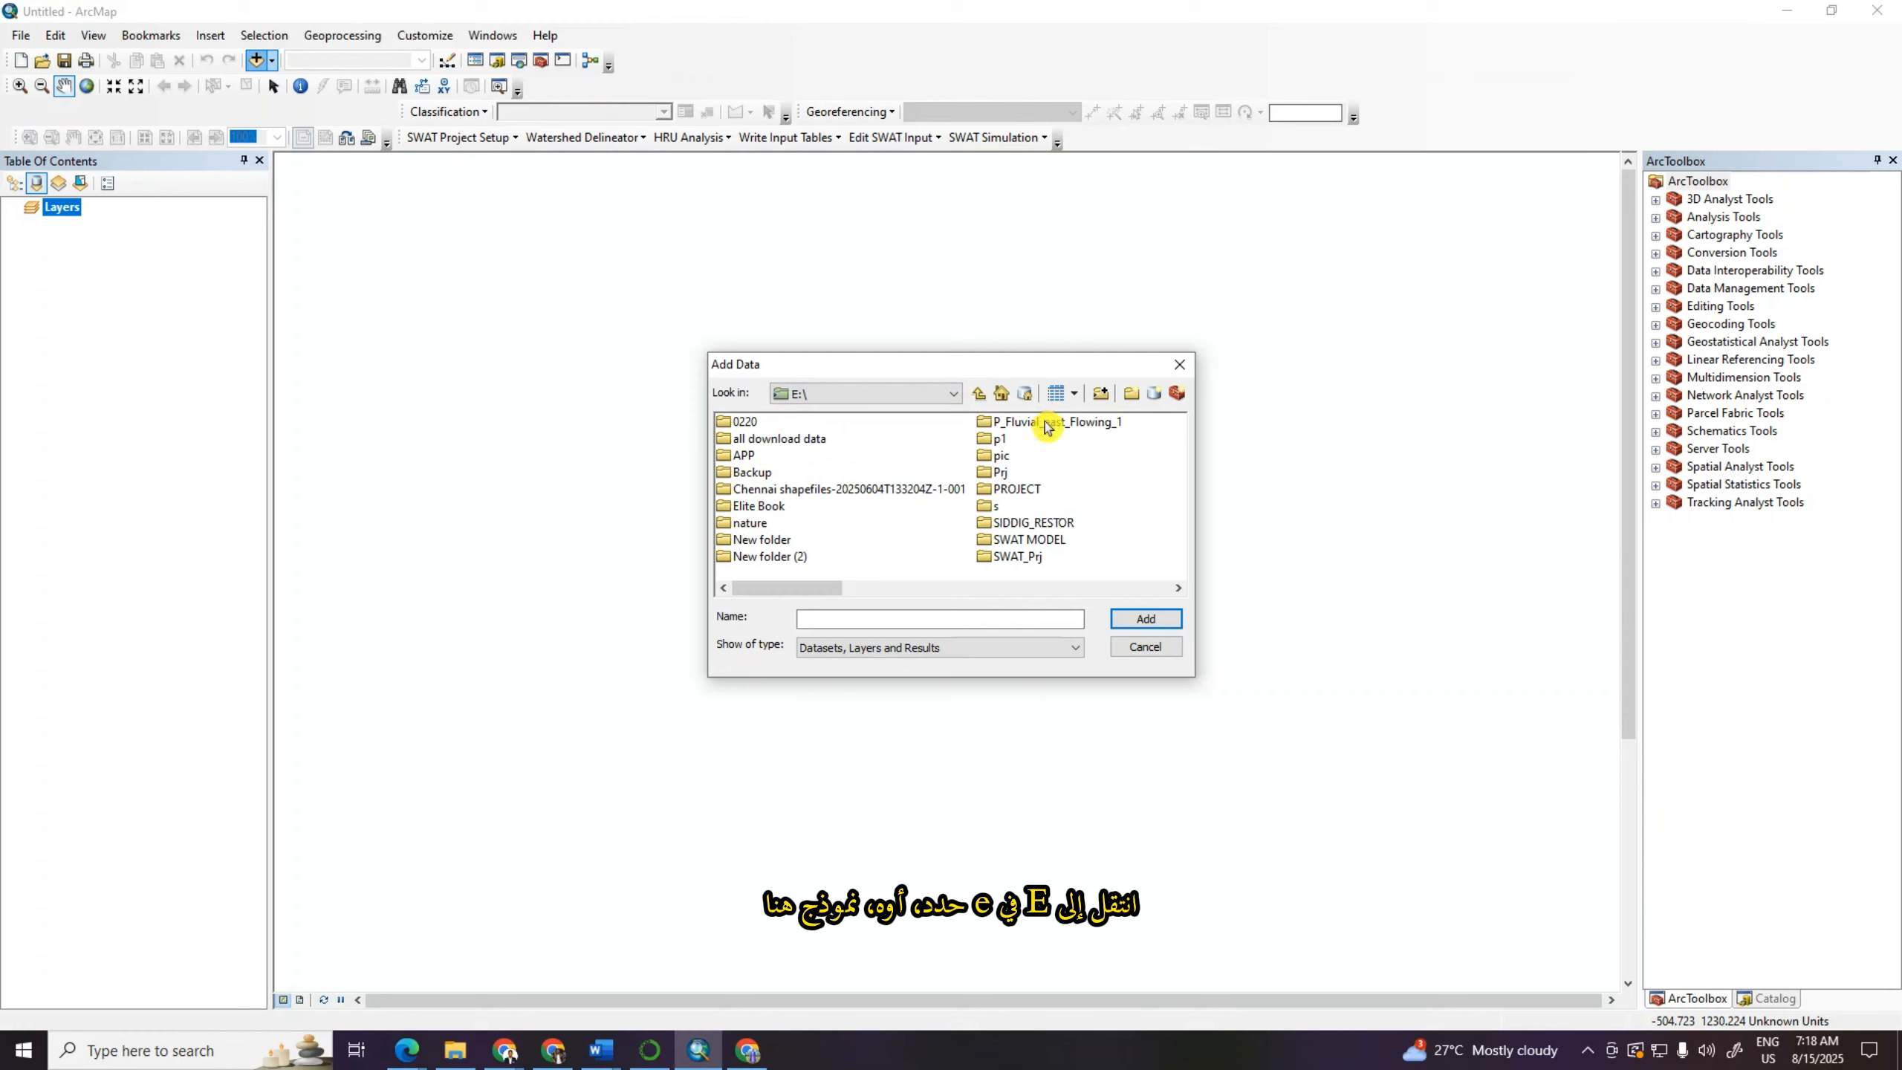
{"action": "double_click", "coordinate": [1027, 539]}
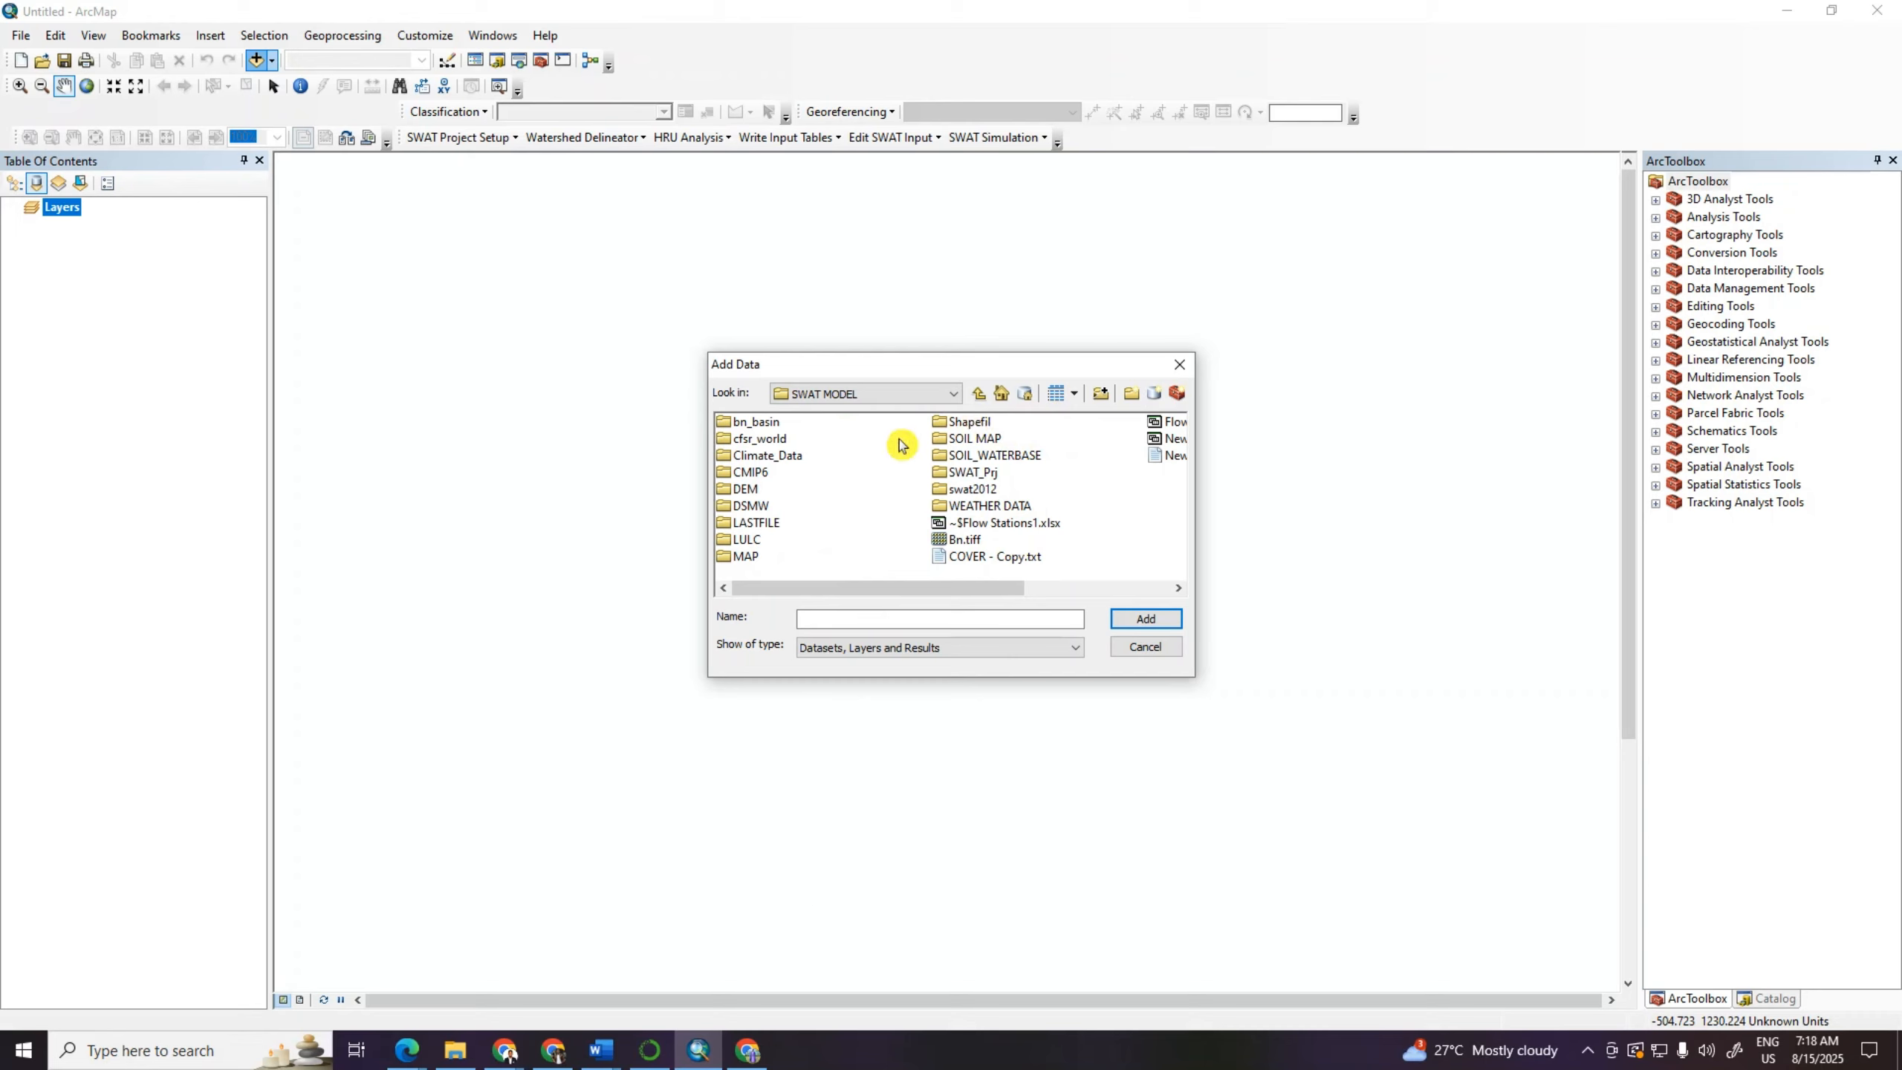
{"action": "double_click", "coordinate": [747, 425]}
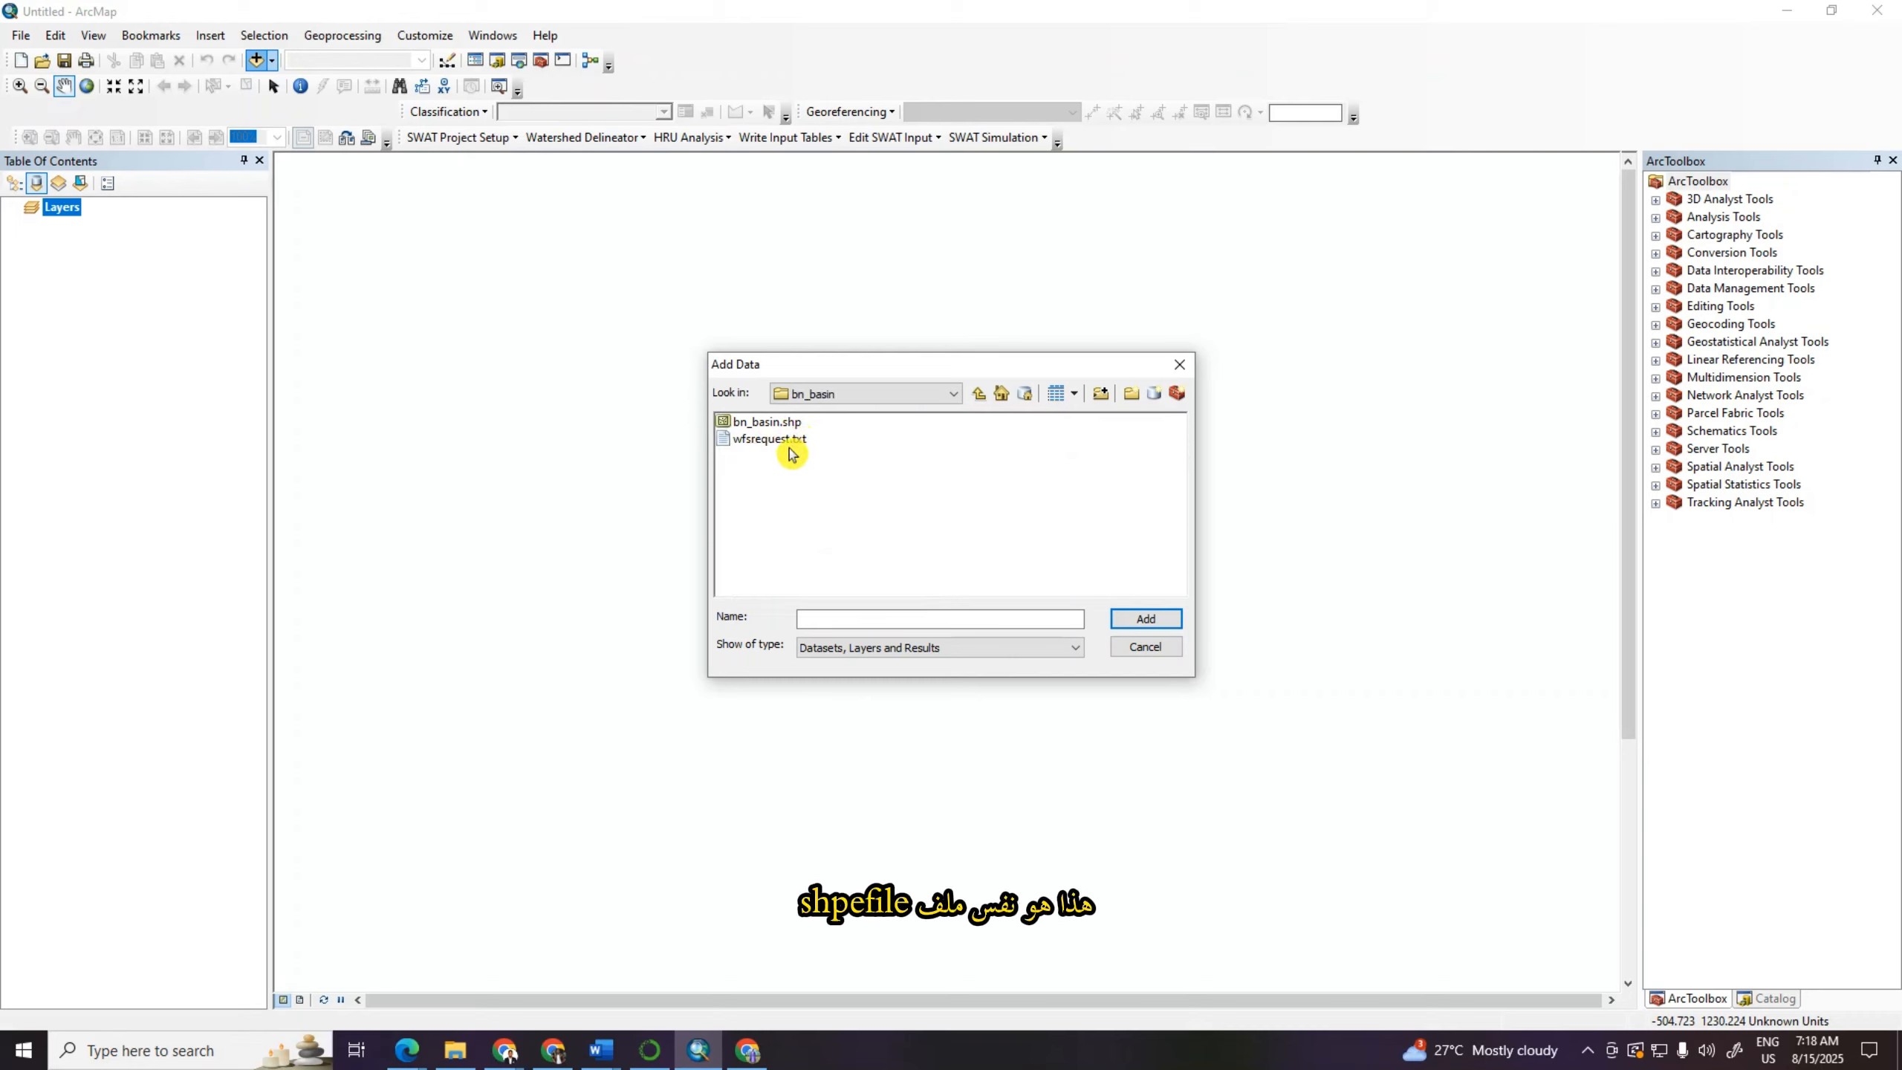
{"action": "left_click", "coordinate": [764, 422]}
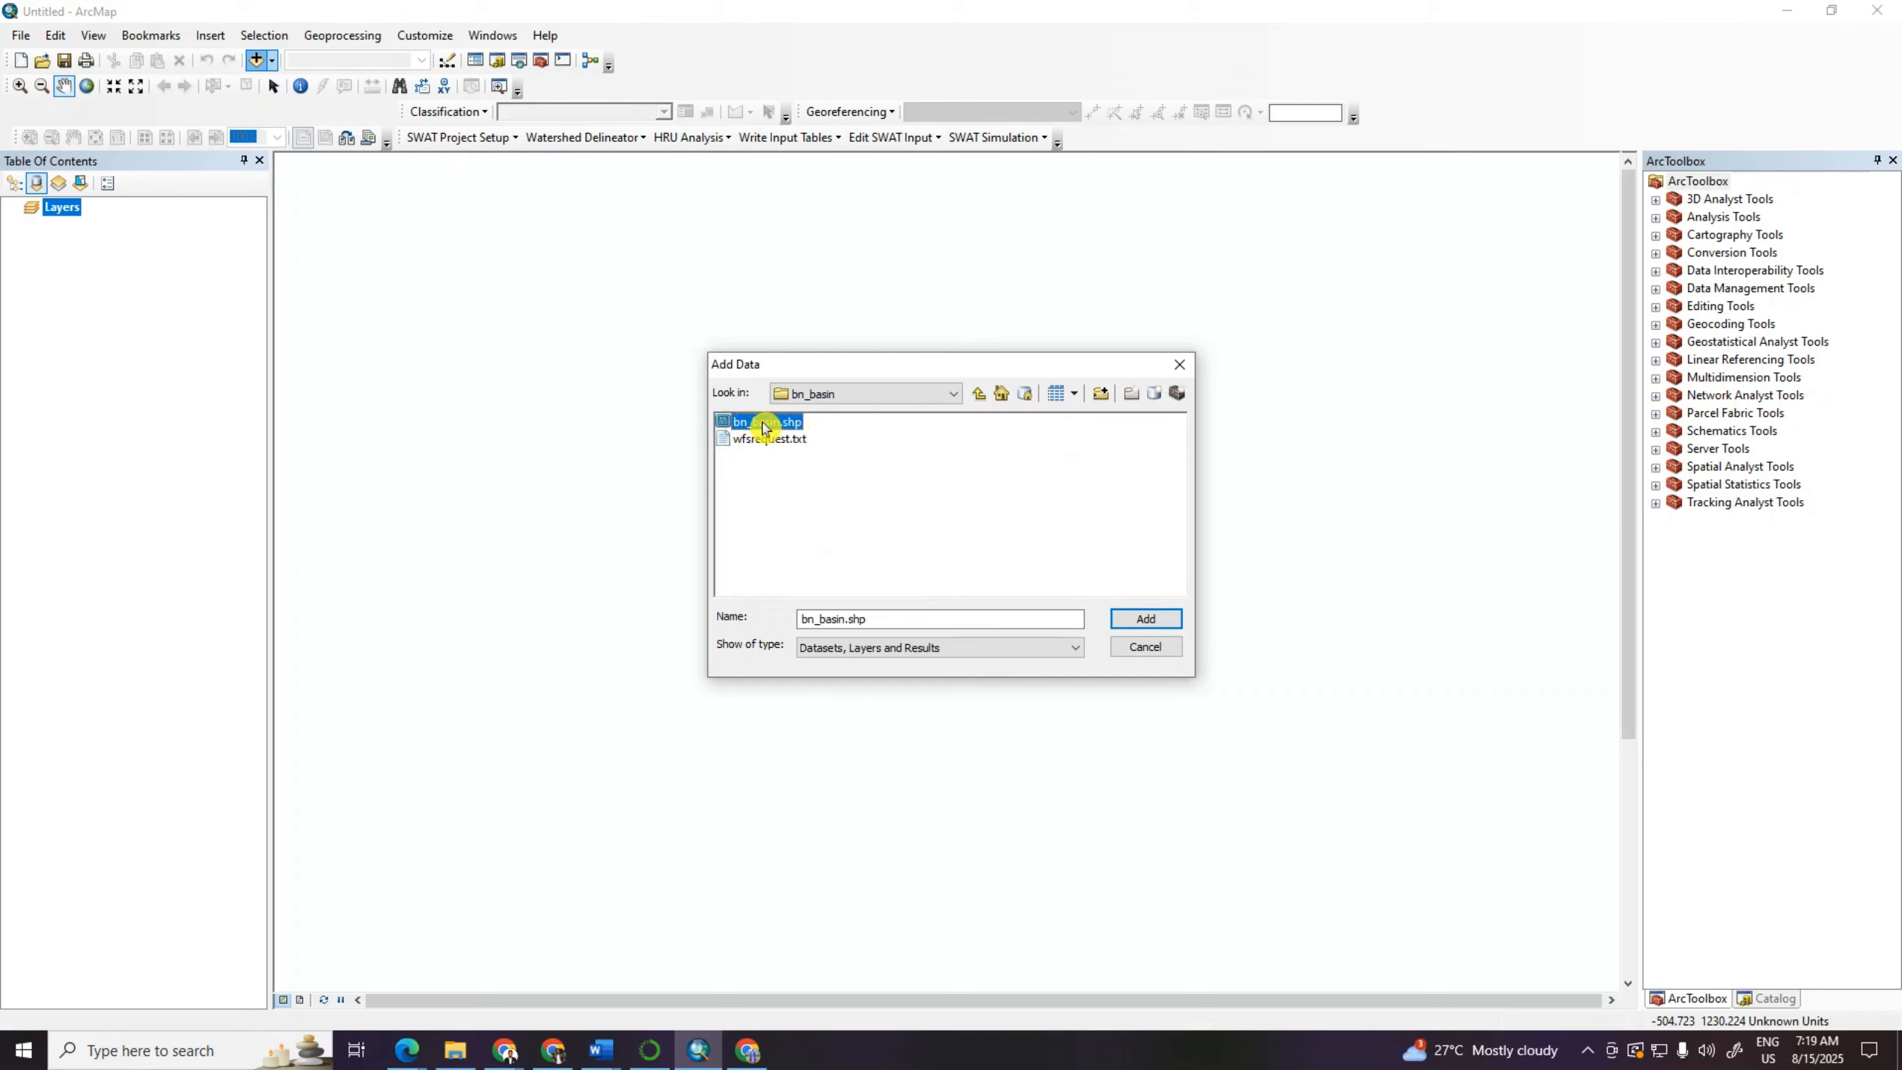
{"action": "left_click", "coordinate": [1153, 619]}
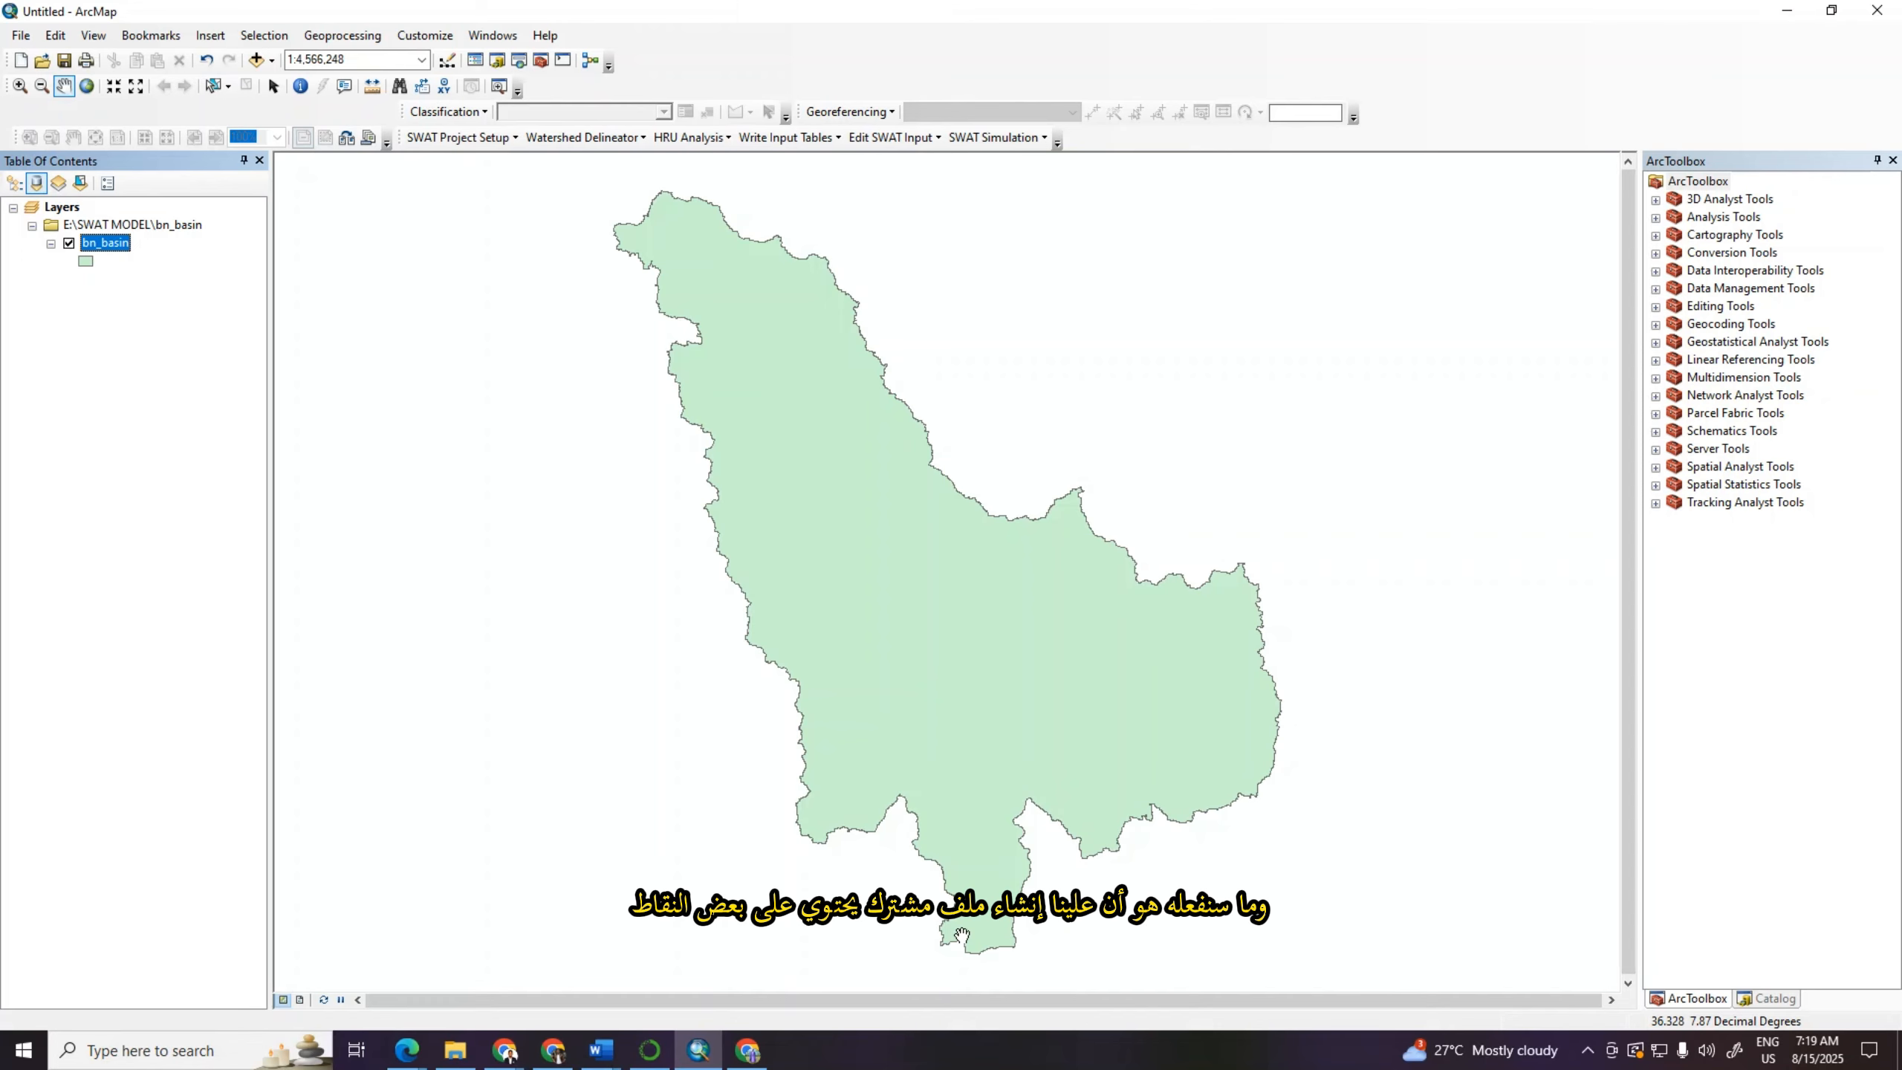
Step: Set up a new shapefile named BN_1 with feature type Polygon in the SWAT MODEL\Shapefil folder
{"action": "left_click", "coordinate": [1766, 998]}
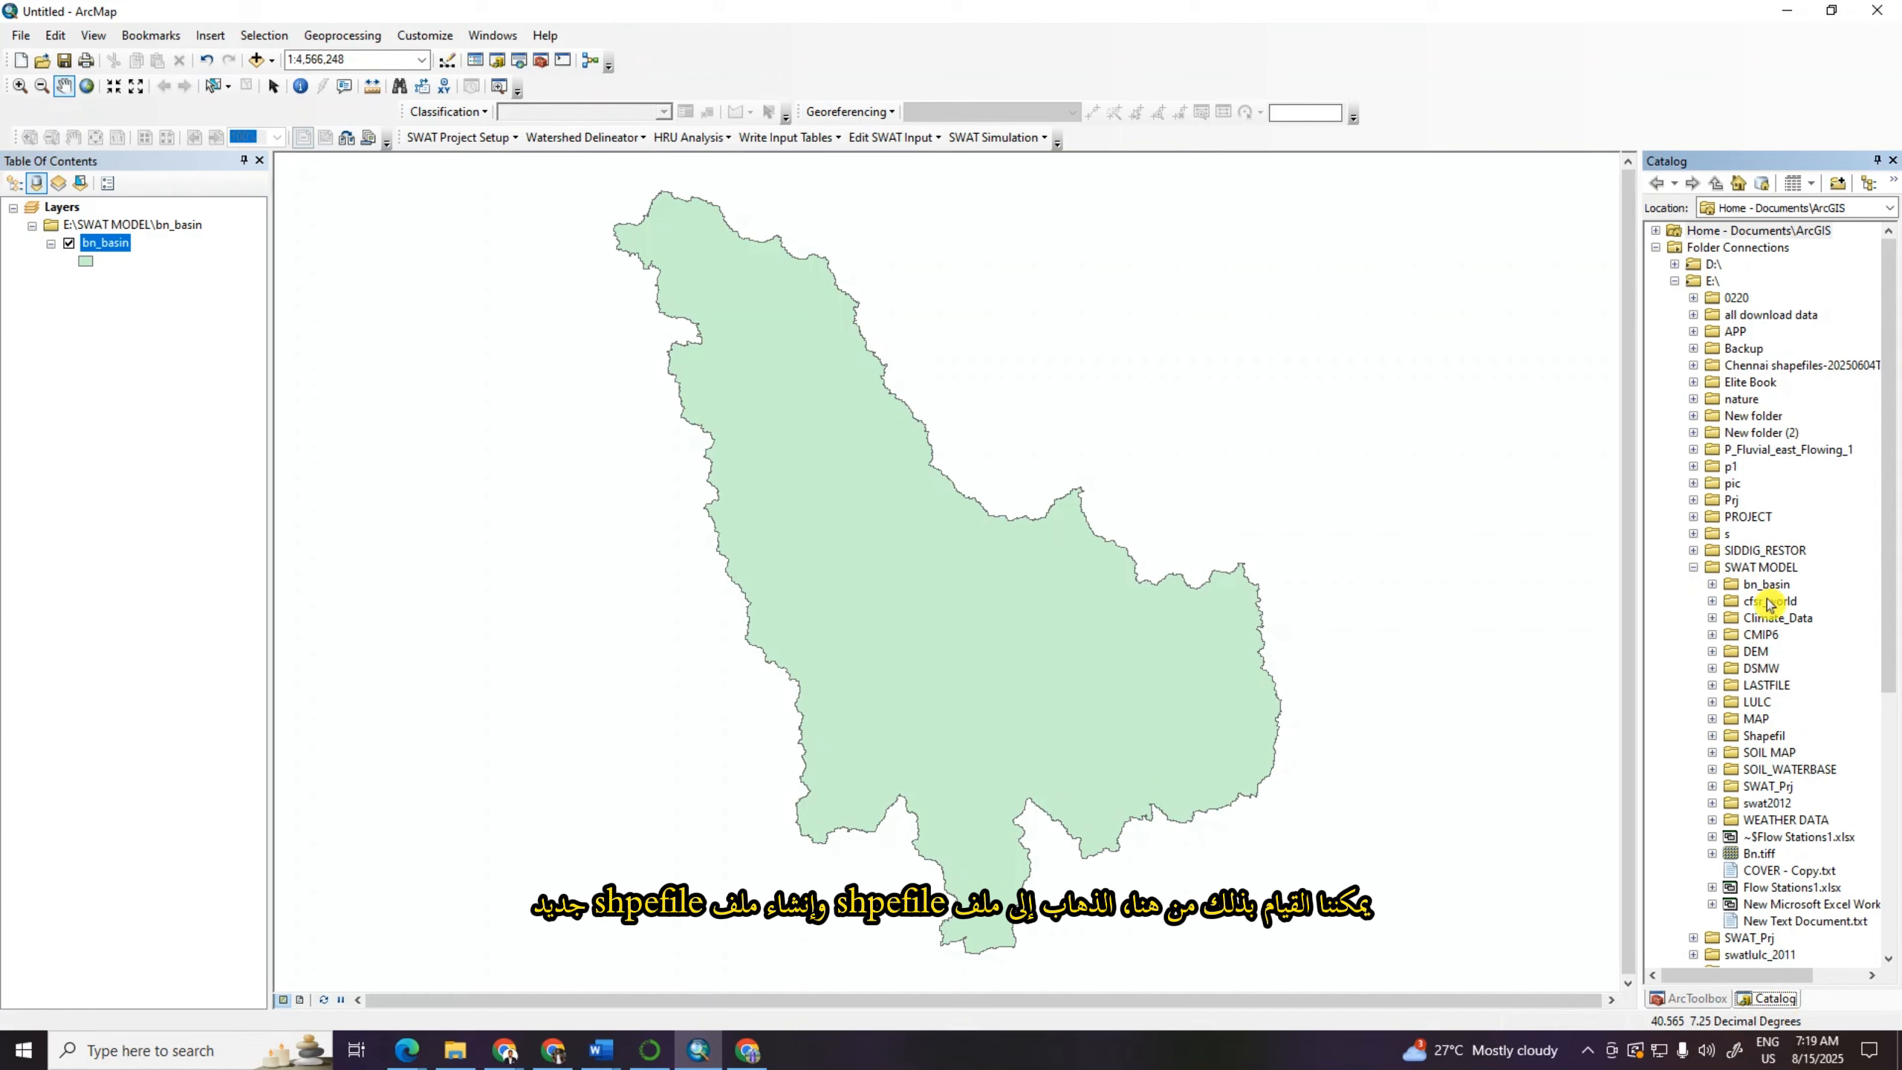
{"action": "left_click", "coordinate": [1766, 735]}
{"action": "right_click", "coordinate": [1767, 733]}
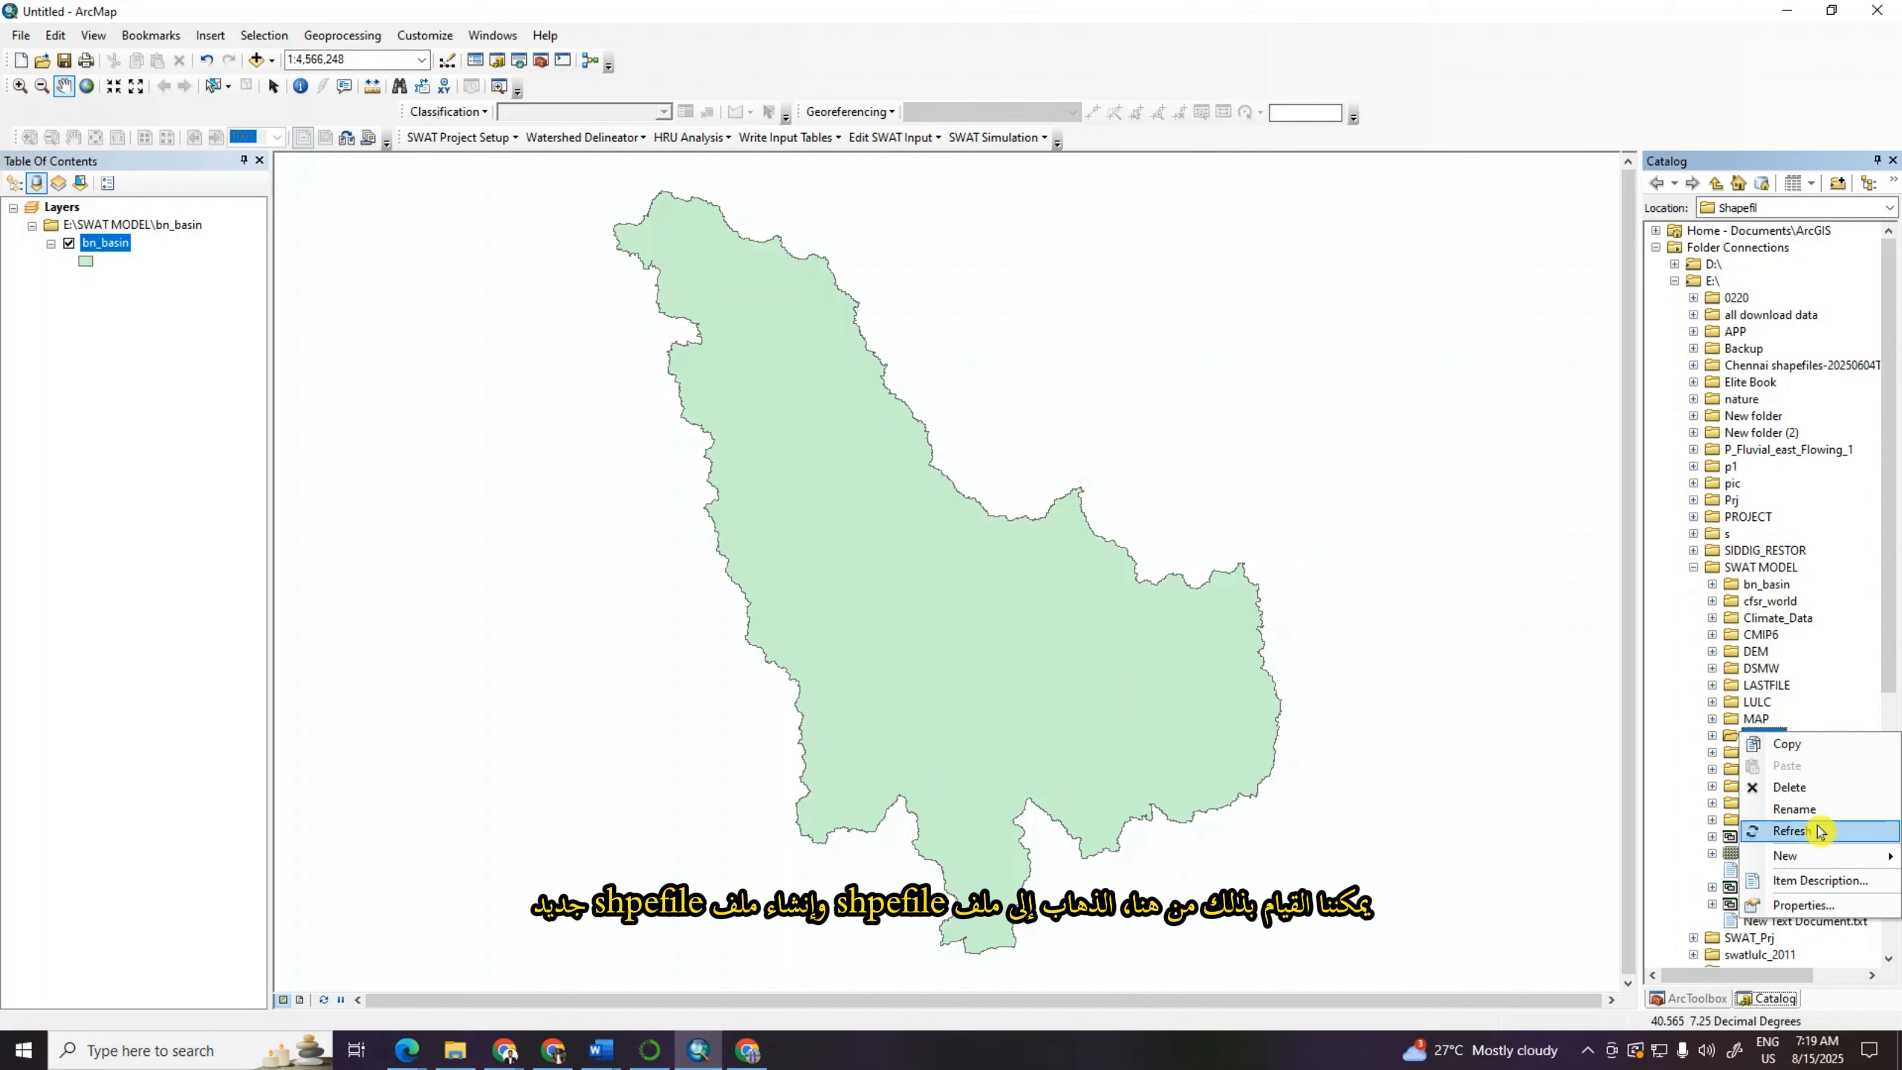
{"action": "mouse_move", "coordinate": [1805, 868]}
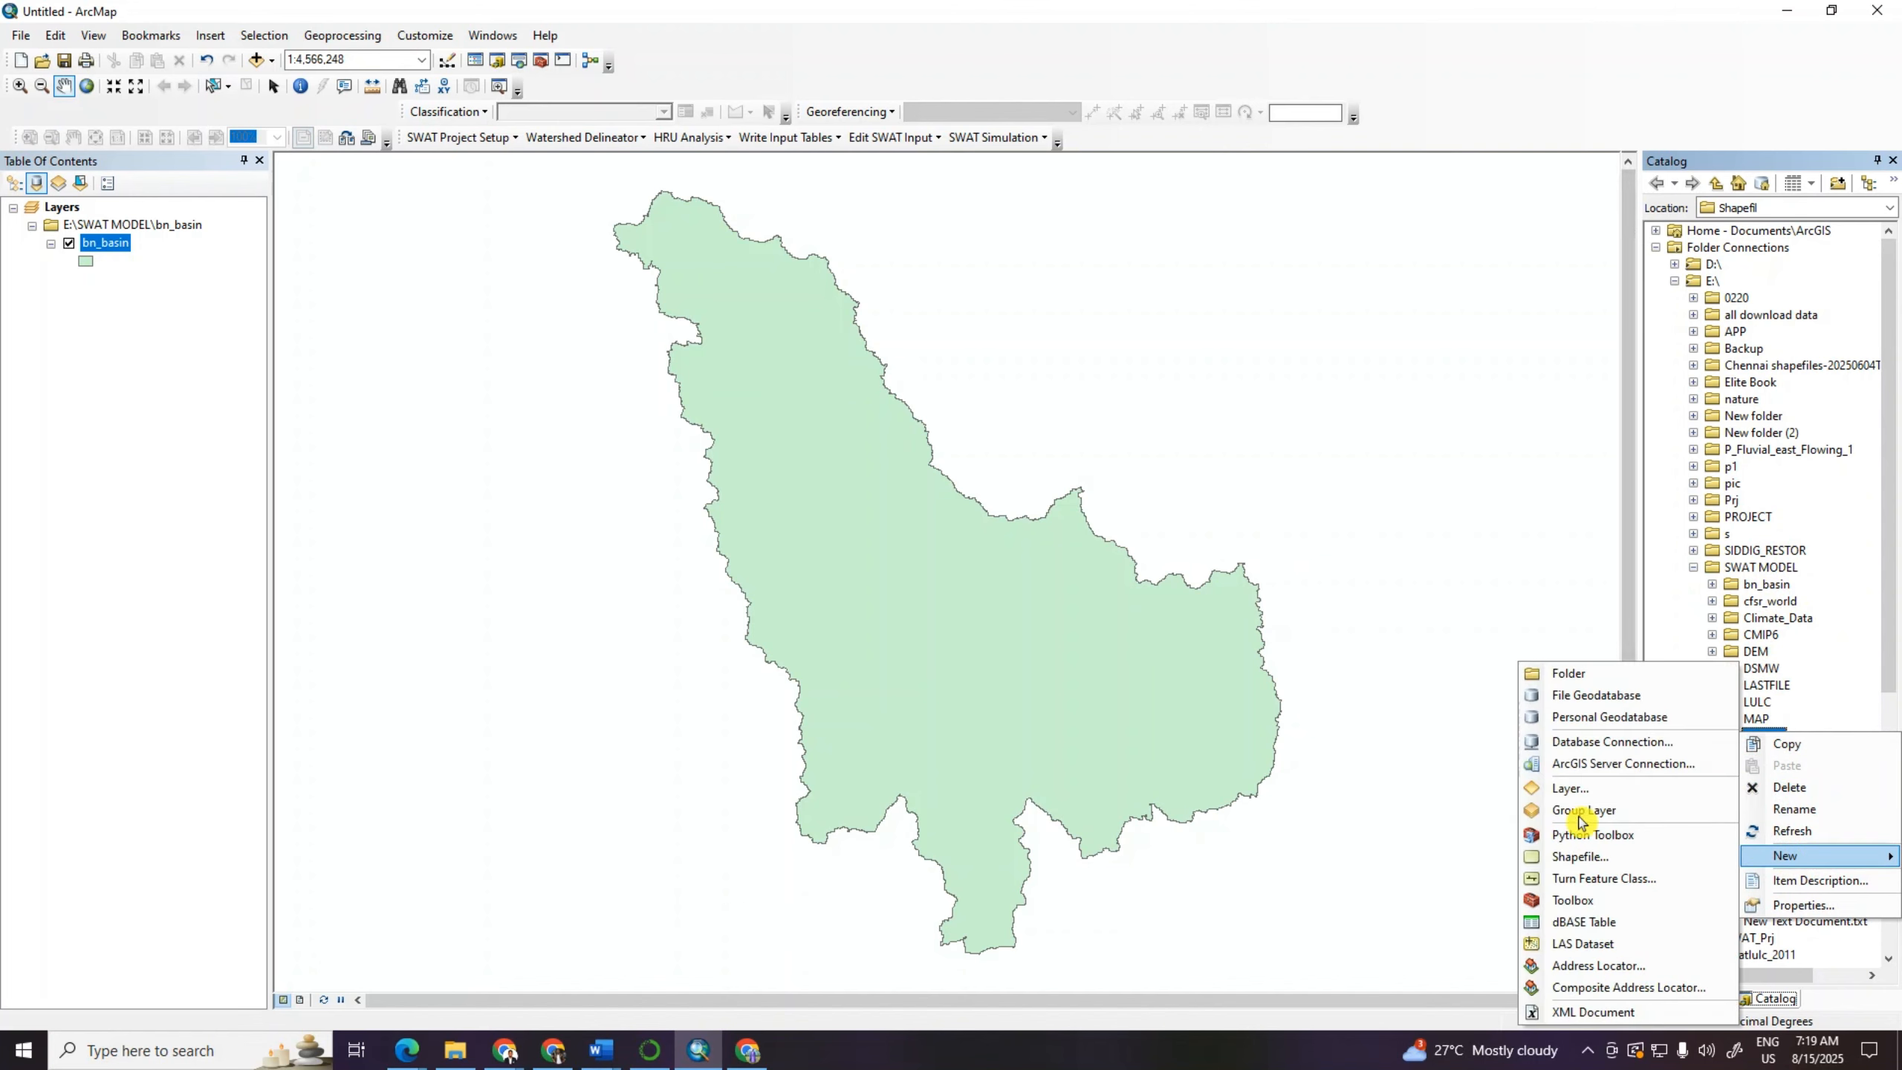
{"action": "left_click", "coordinate": [1577, 863]}
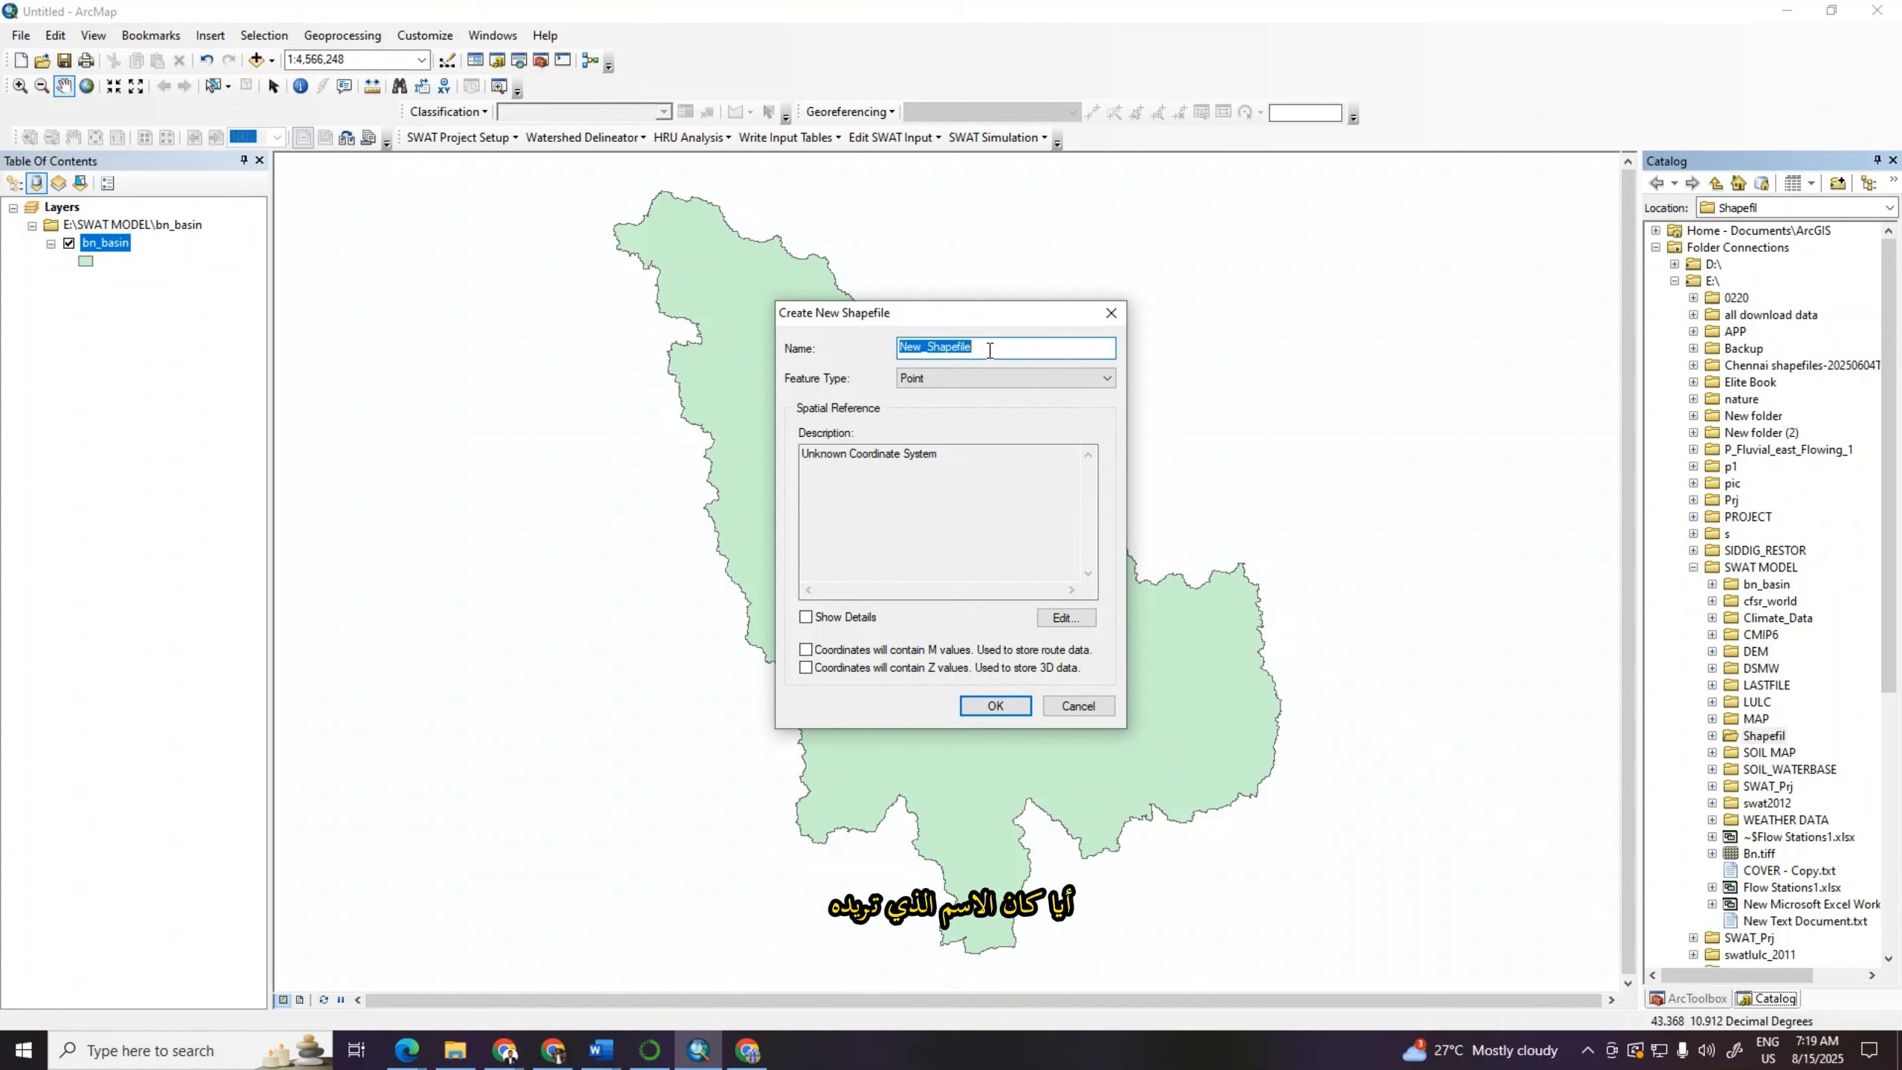
{"action": "type", "text": "B"}
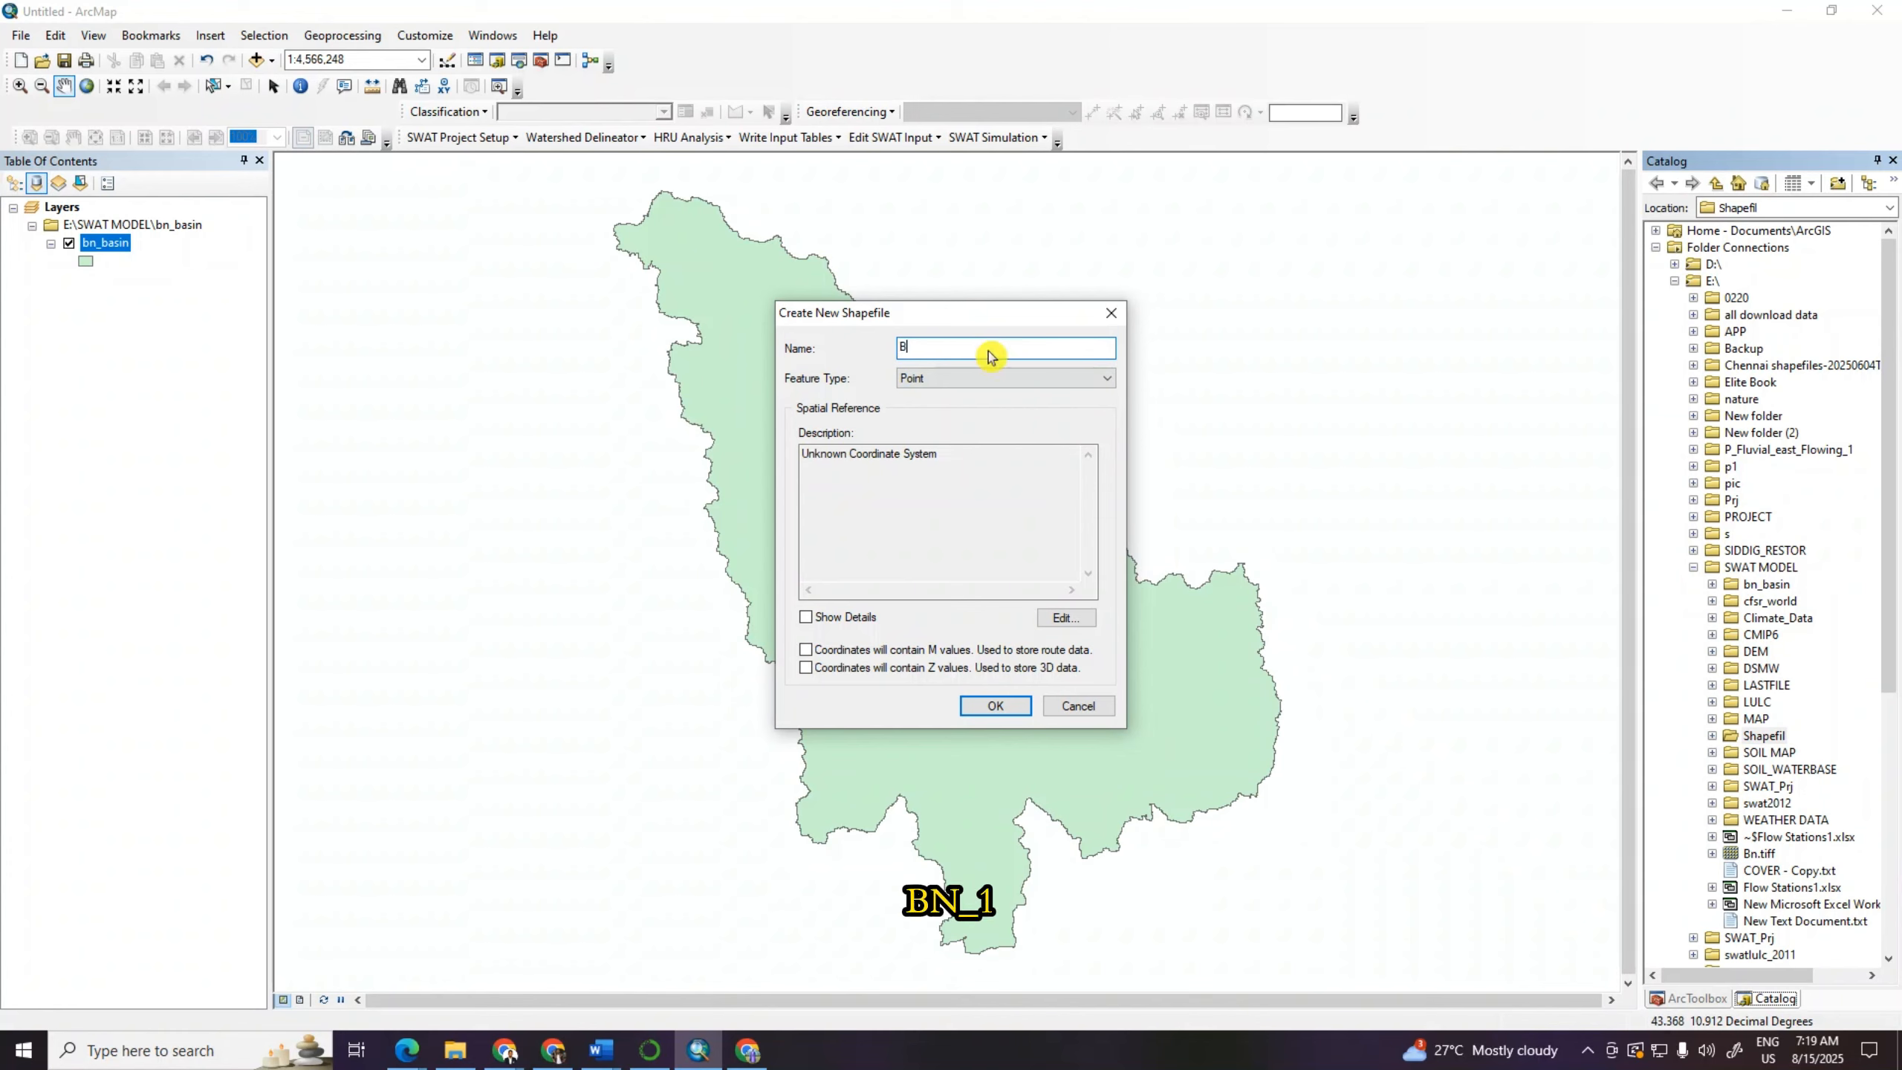
{"action": "type", "text": "N_1"}
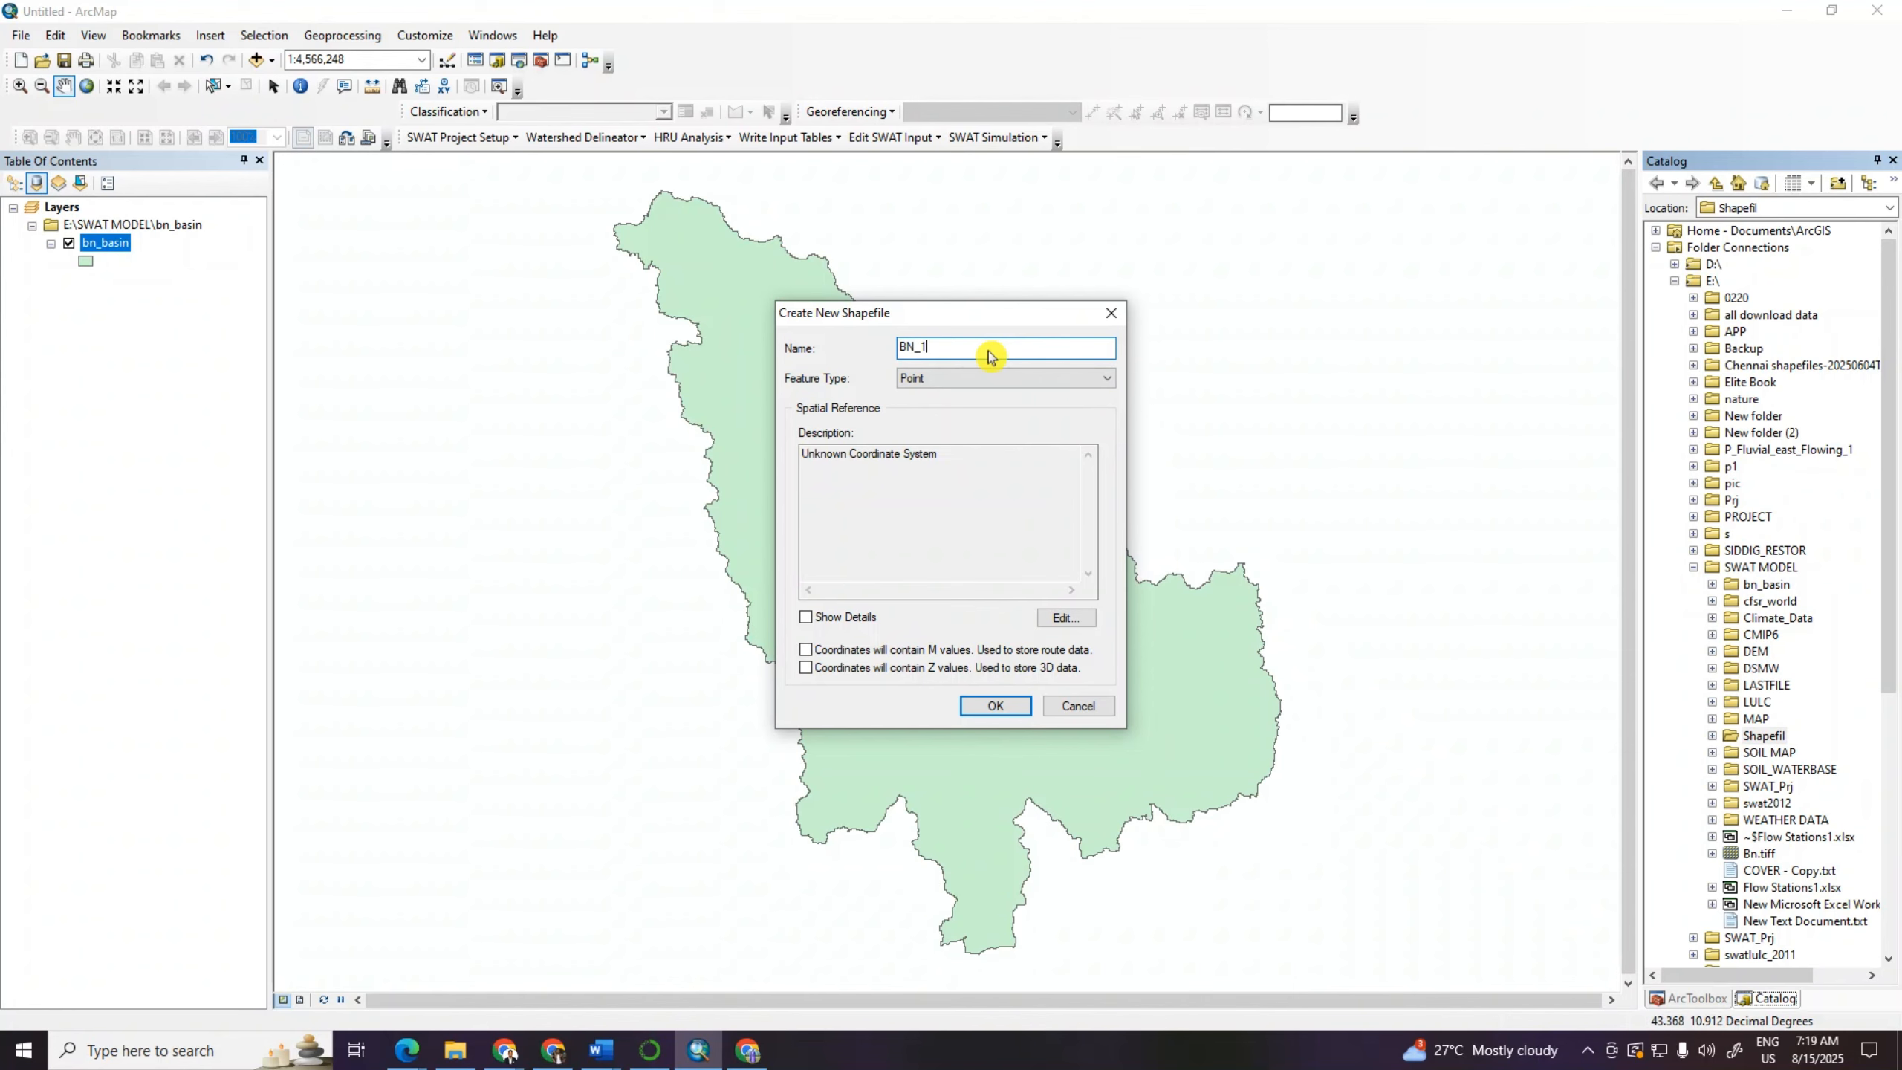
{"action": "left_click", "coordinate": [1088, 379]}
{"action": "left_click", "coordinate": [964, 424]}
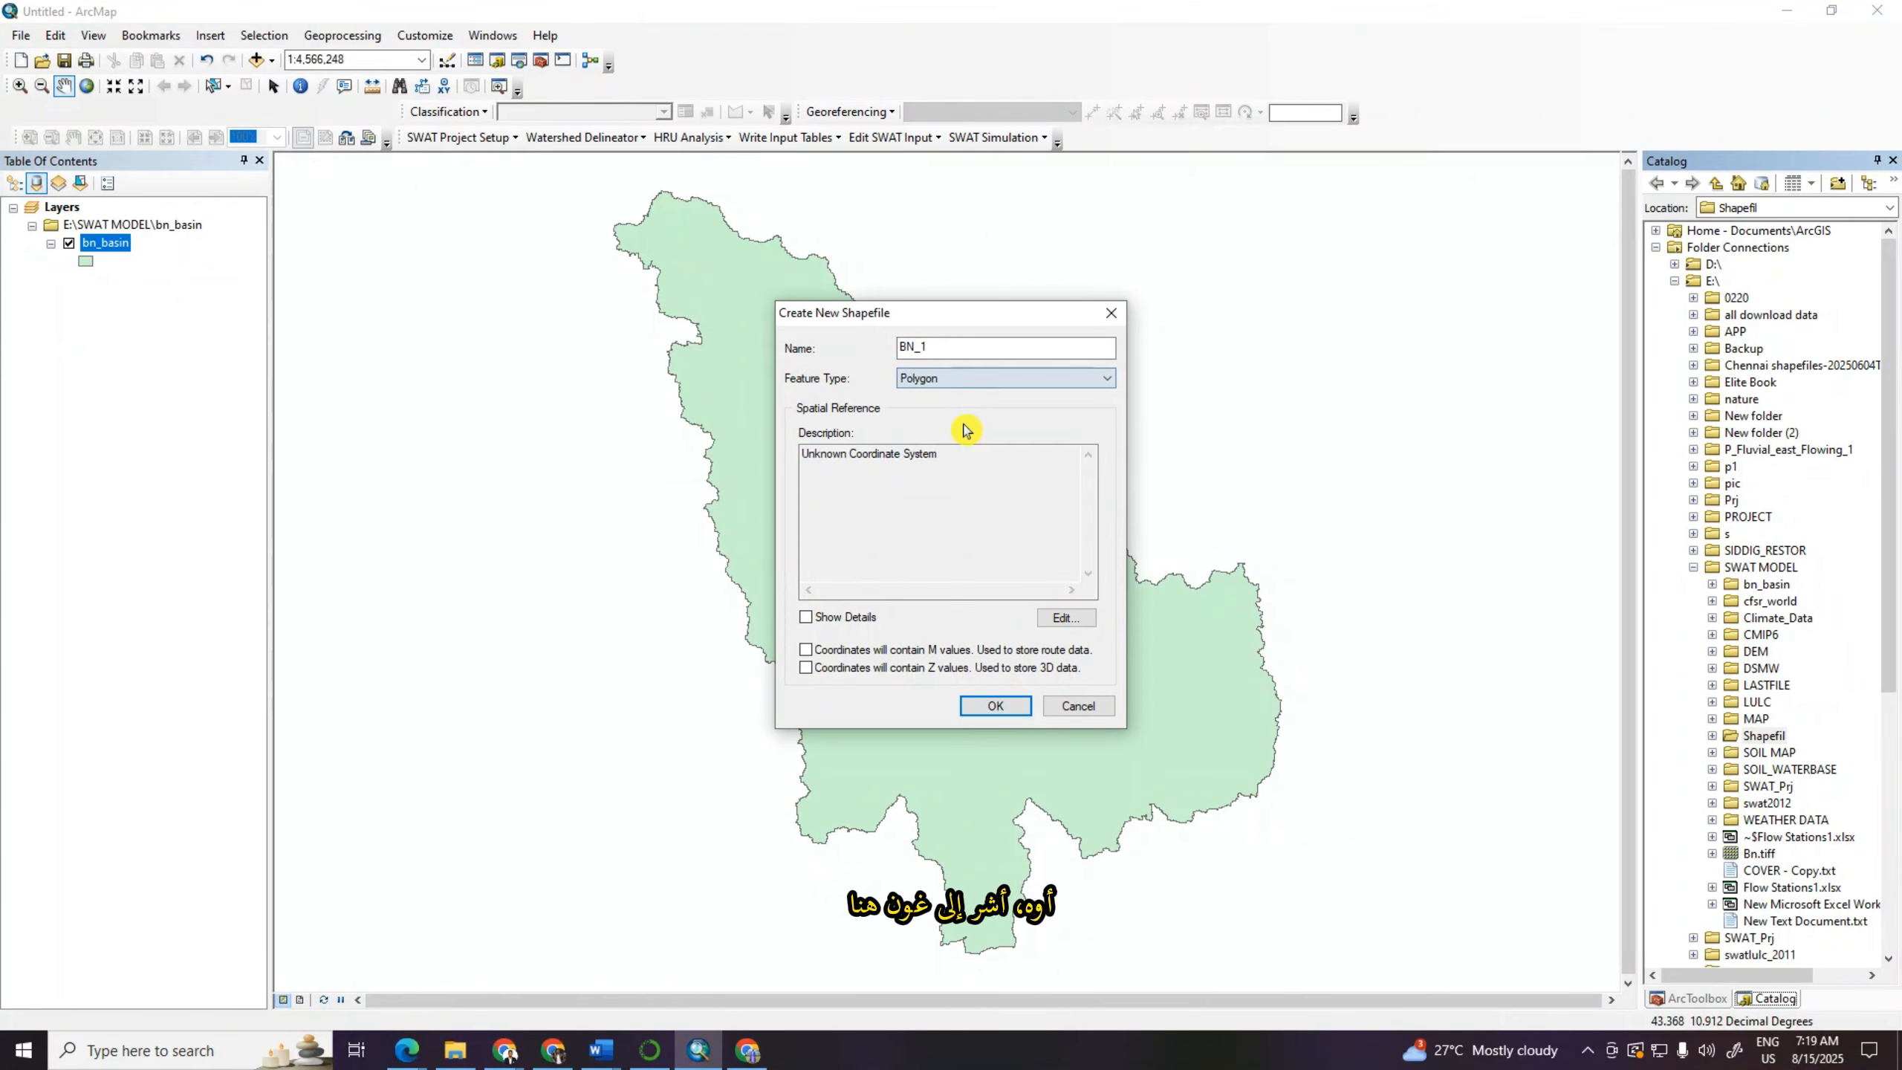
Step: Assign the WGS 1984 geographic coordinate system to the new shapefile and create it
{"action": "left_click", "coordinate": [1066, 617]}
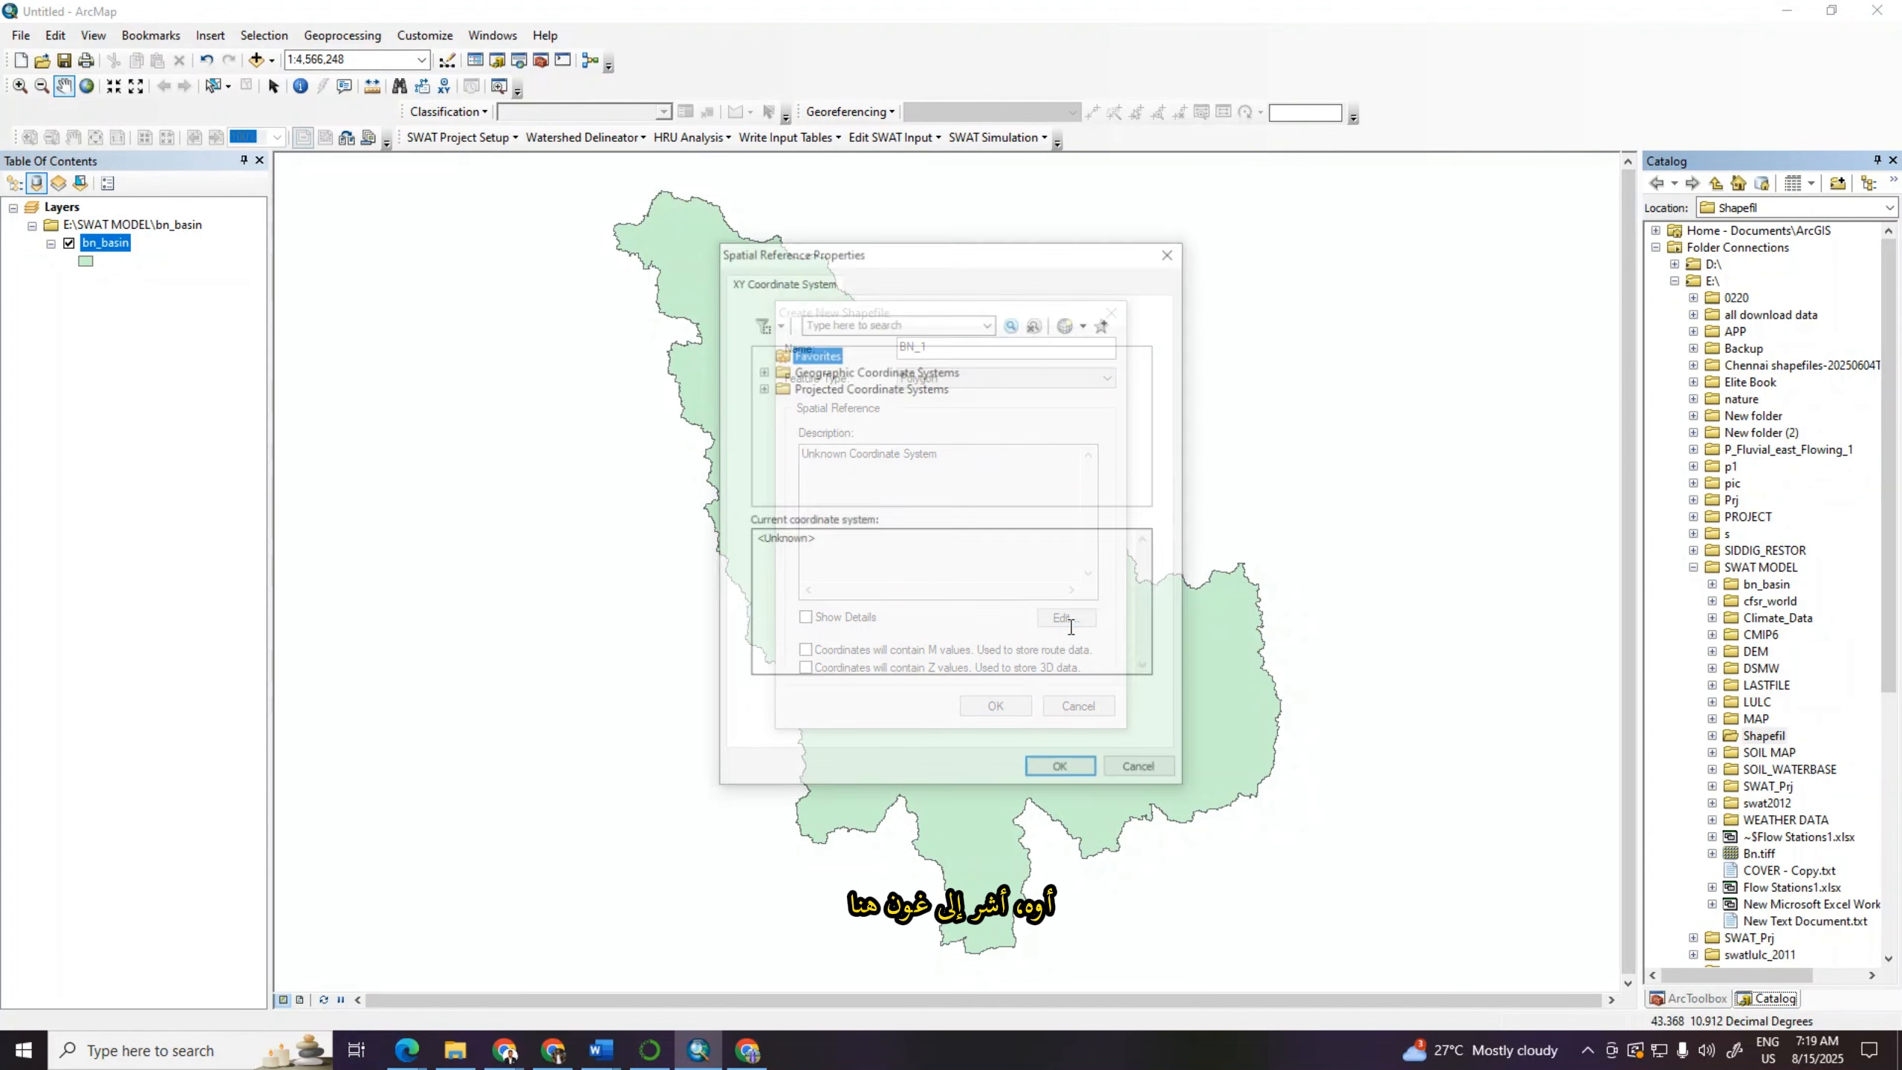
{"action": "left_click", "coordinate": [761, 370]}
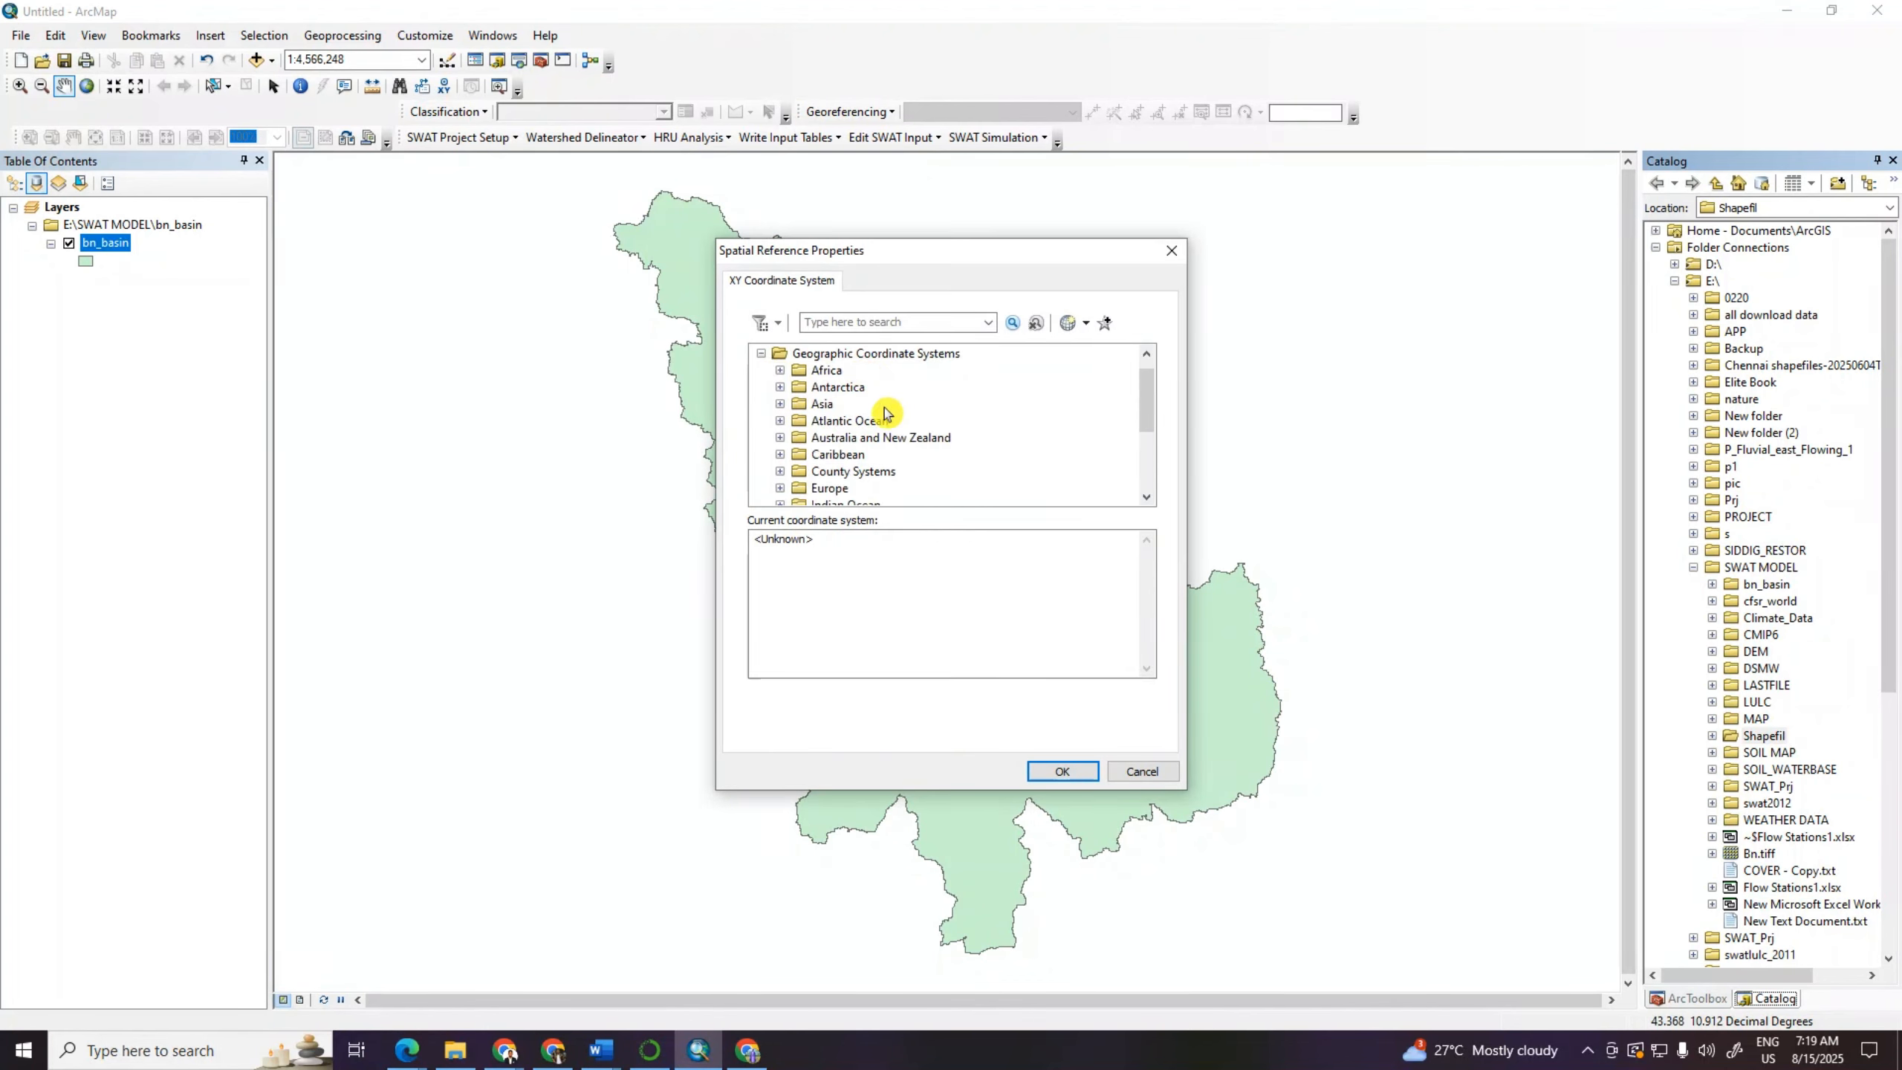
{"action": "scroll", "coordinate": [891, 412], "scroll_direction": "down", "scroll_amount": 3}
{"action": "left_click", "coordinate": [779, 470]}
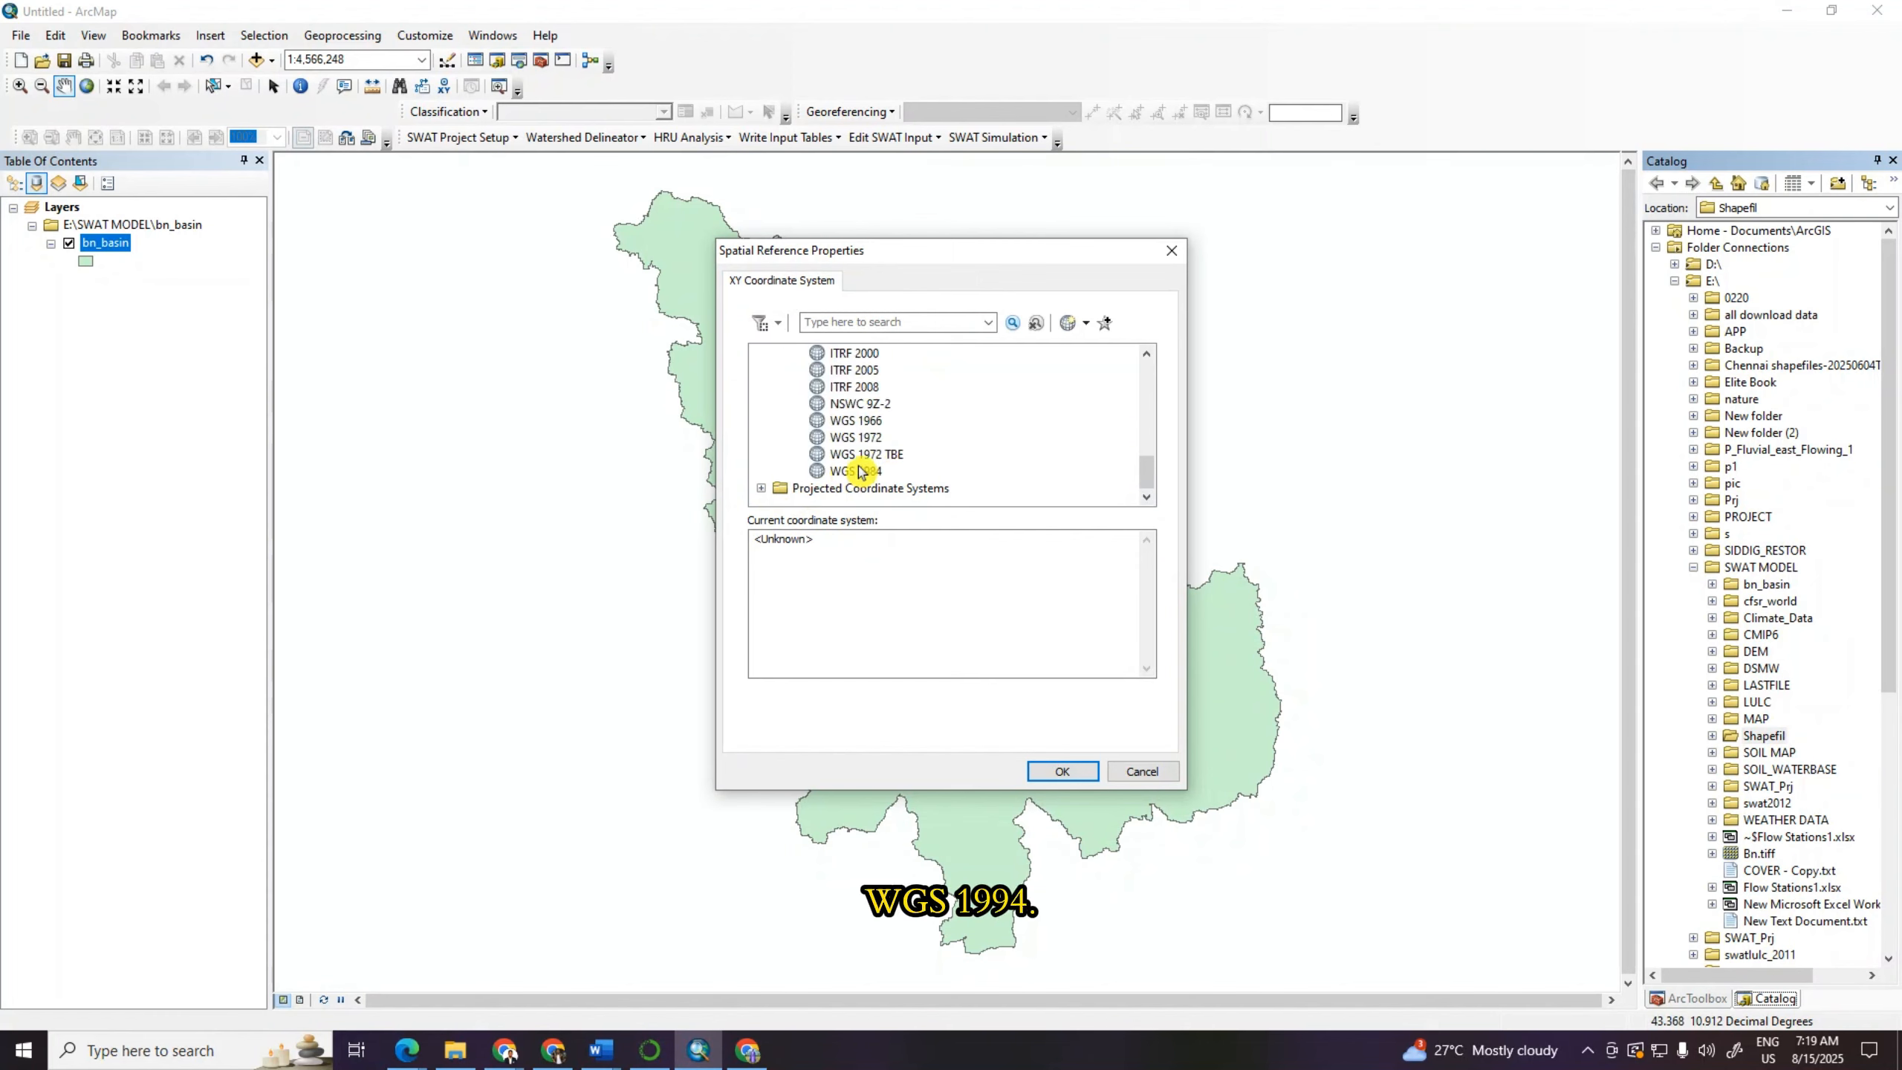
{"action": "left_click", "coordinate": [858, 472]}
{"action": "left_click", "coordinate": [1064, 772]}
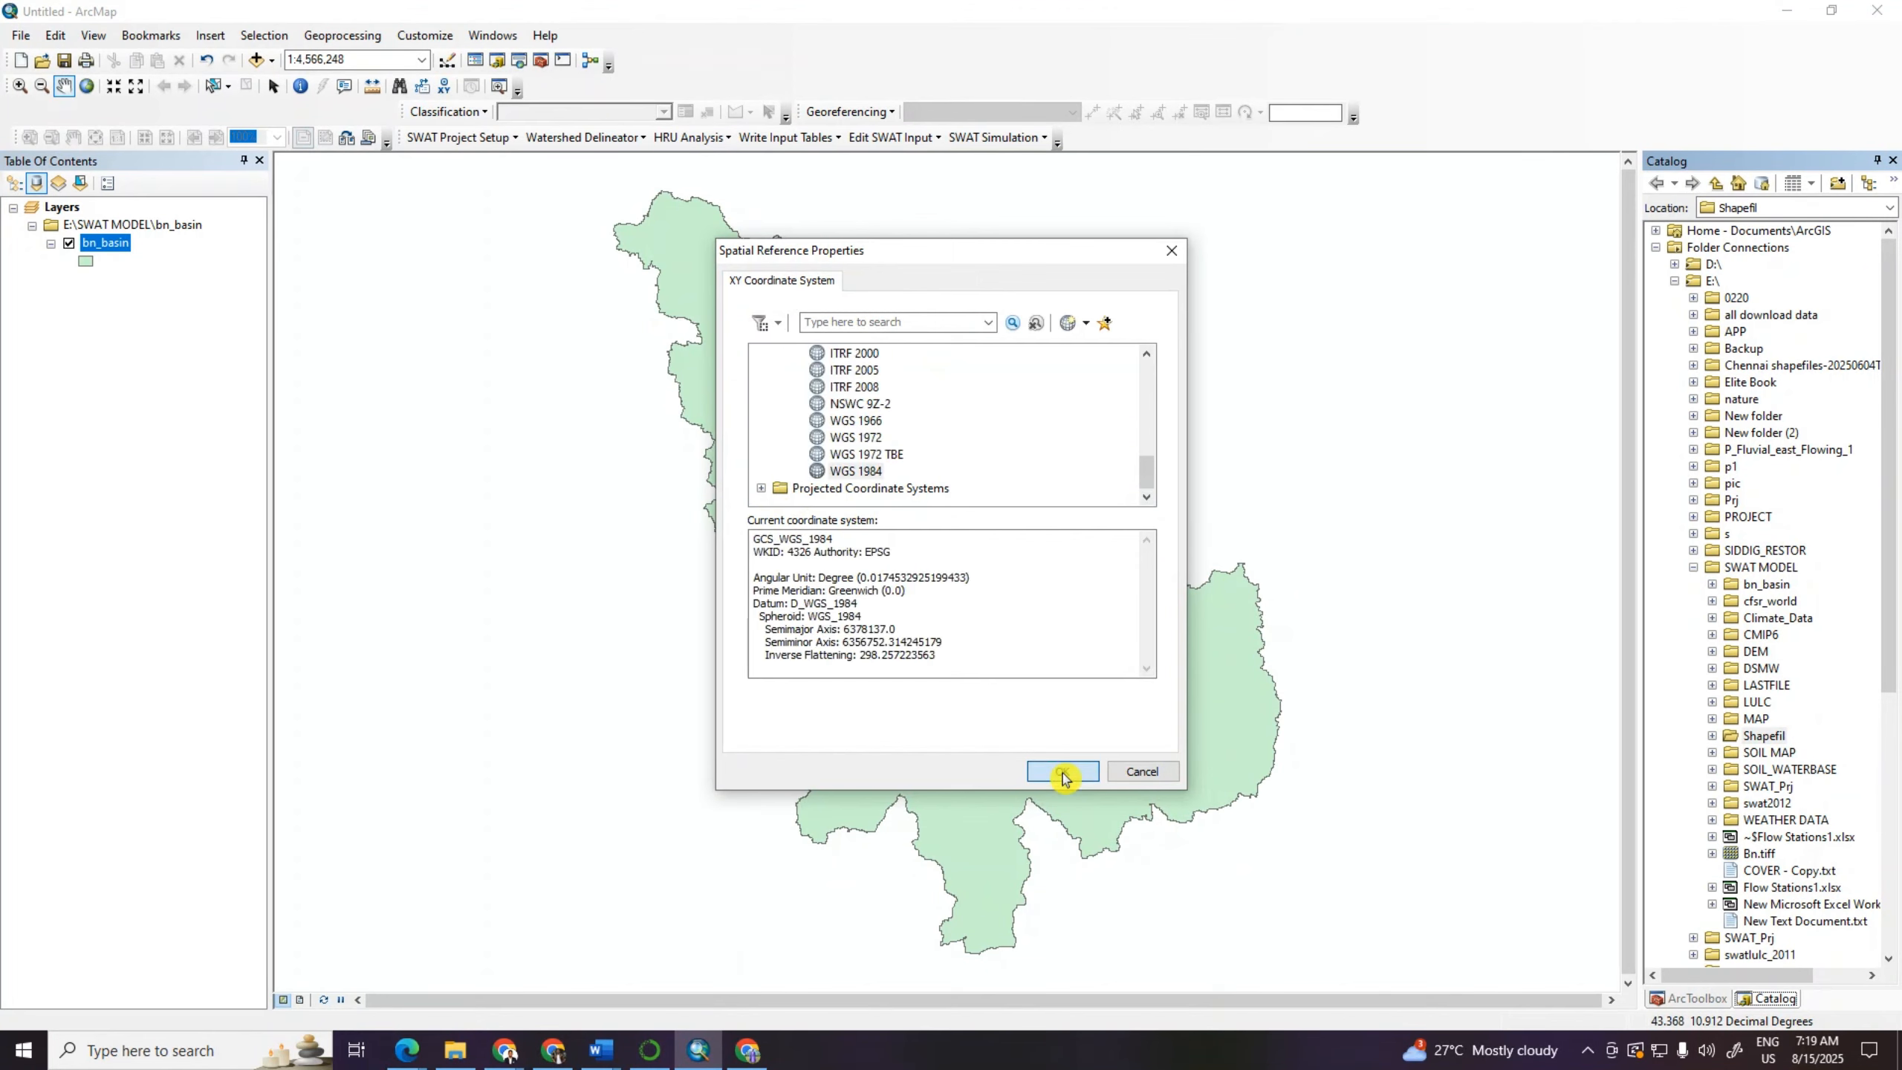
{"action": "left_click", "coordinate": [998, 706]}
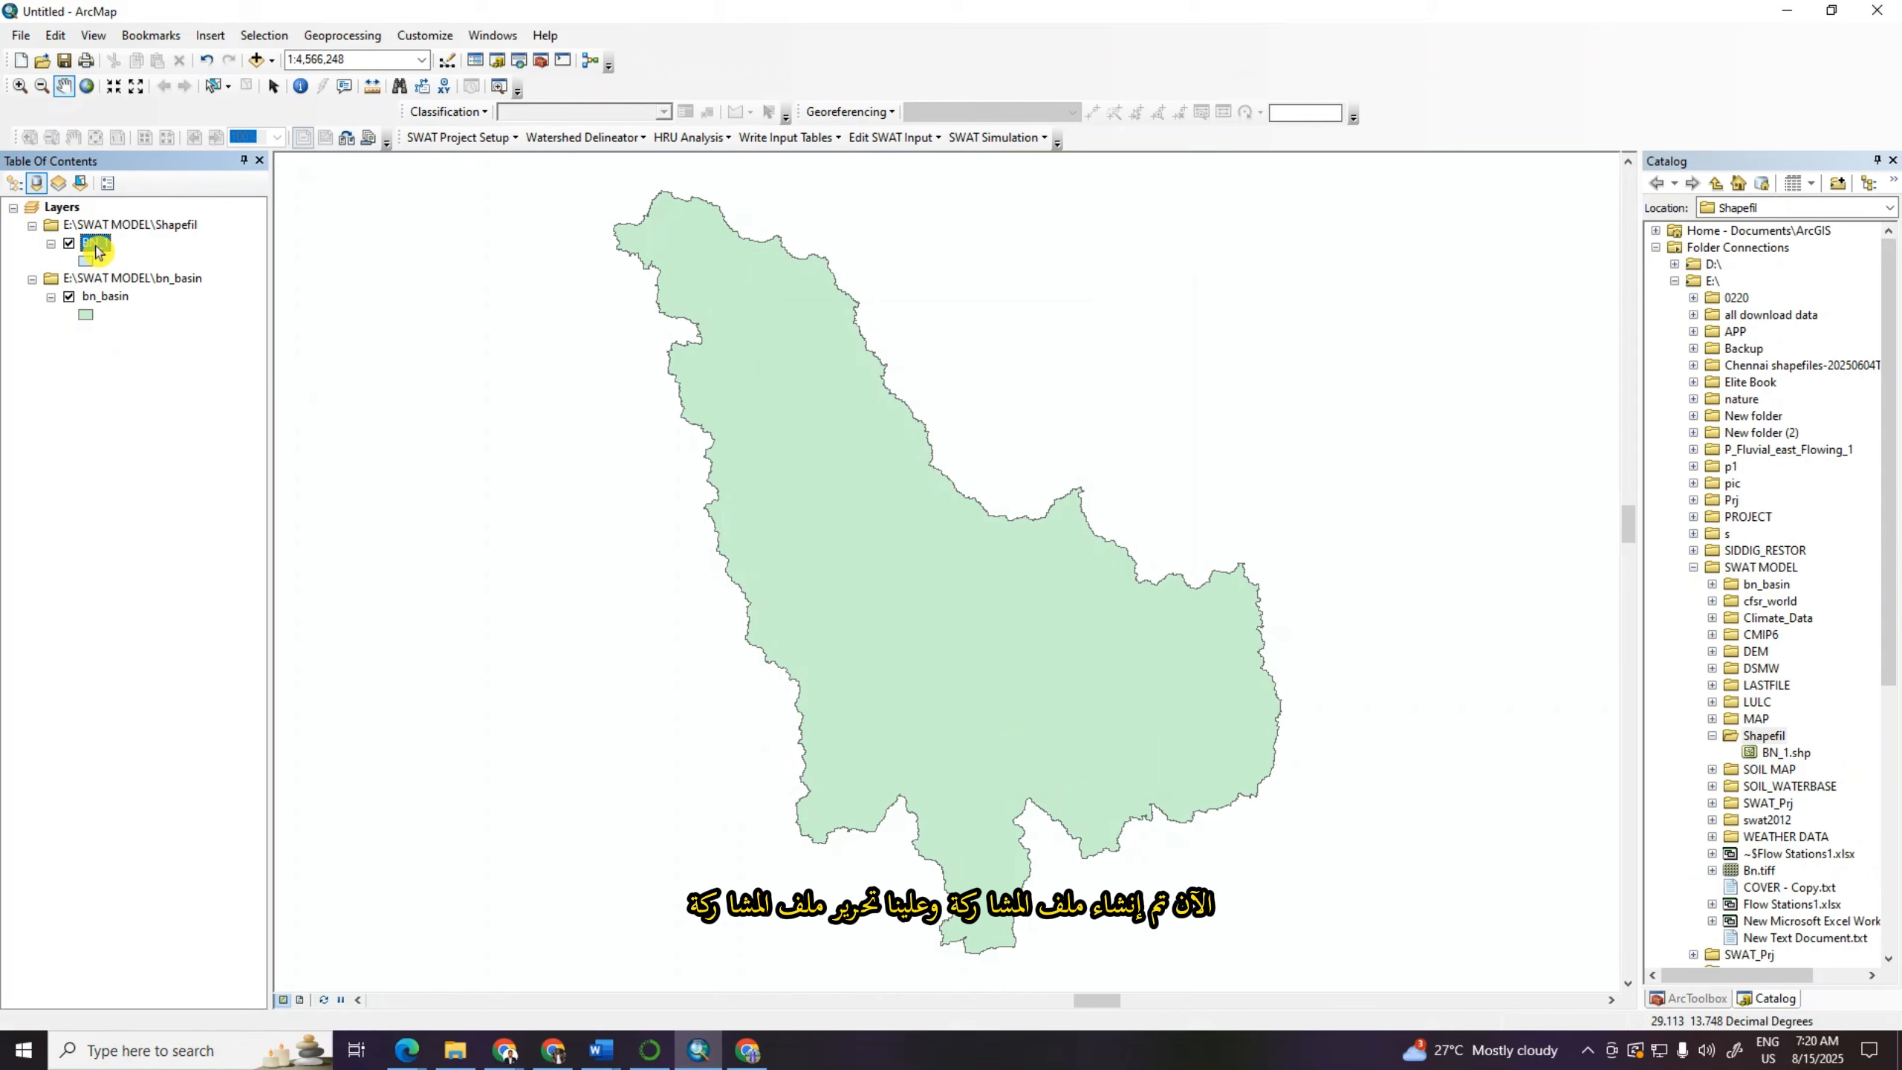
Step: Start an edit session on the BN_1 layer and continue past the spatial reference warning
{"action": "left_click", "coordinate": [449, 67]}
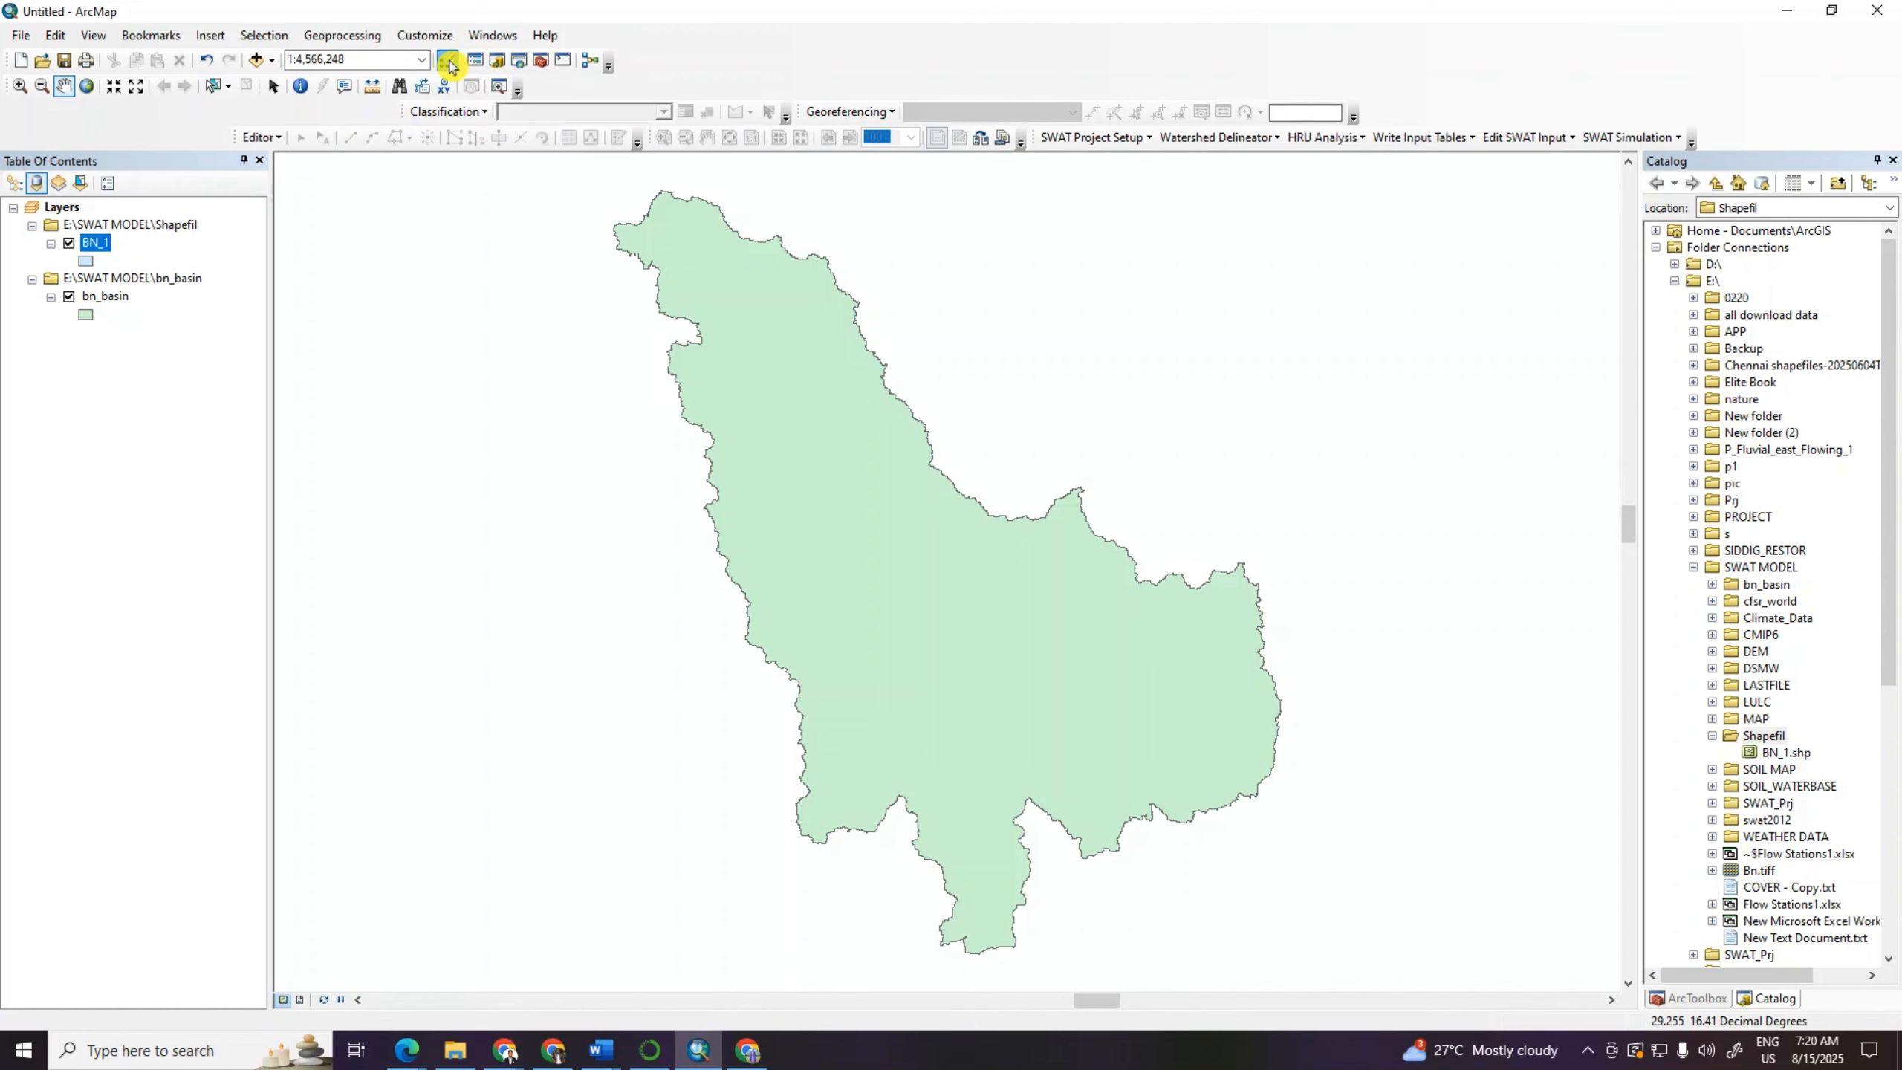
{"action": "left_click", "coordinate": [279, 138]}
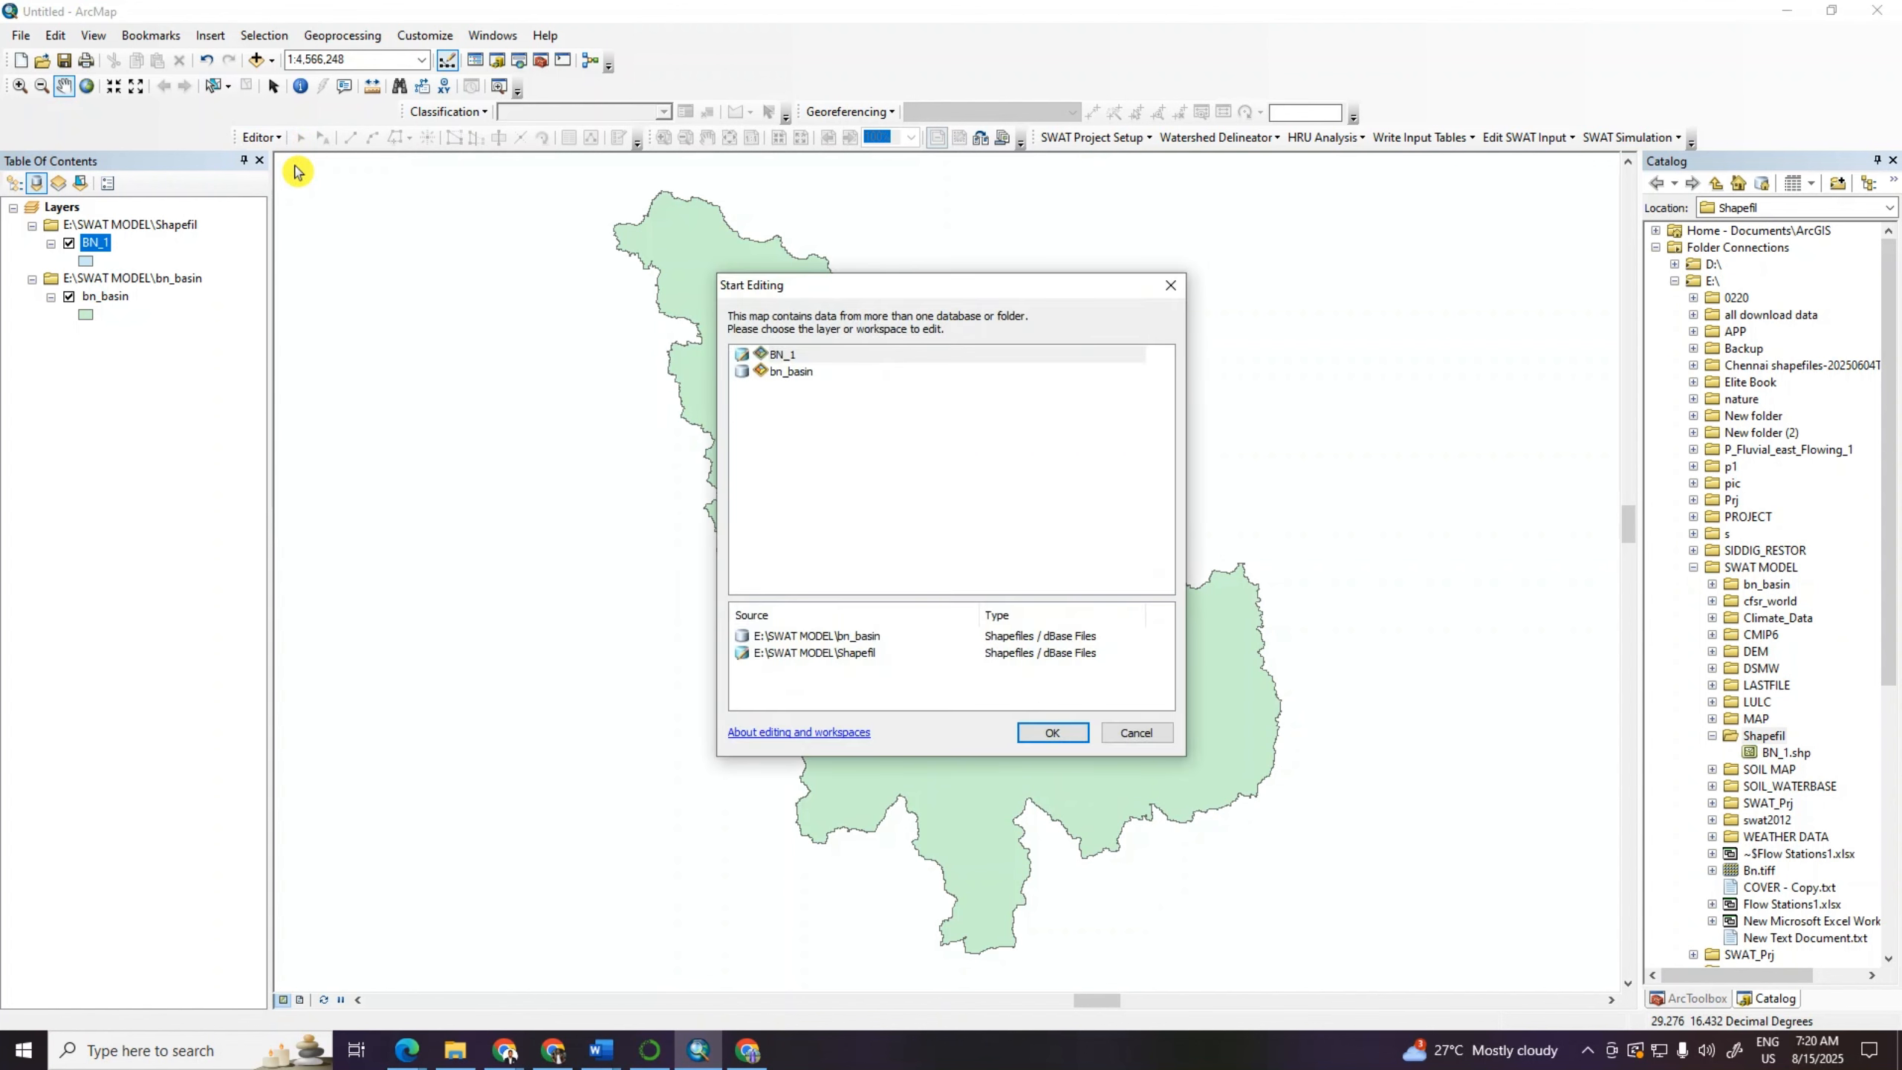
{"action": "left_click", "coordinate": [781, 358]}
{"action": "left_click", "coordinate": [1049, 738]}
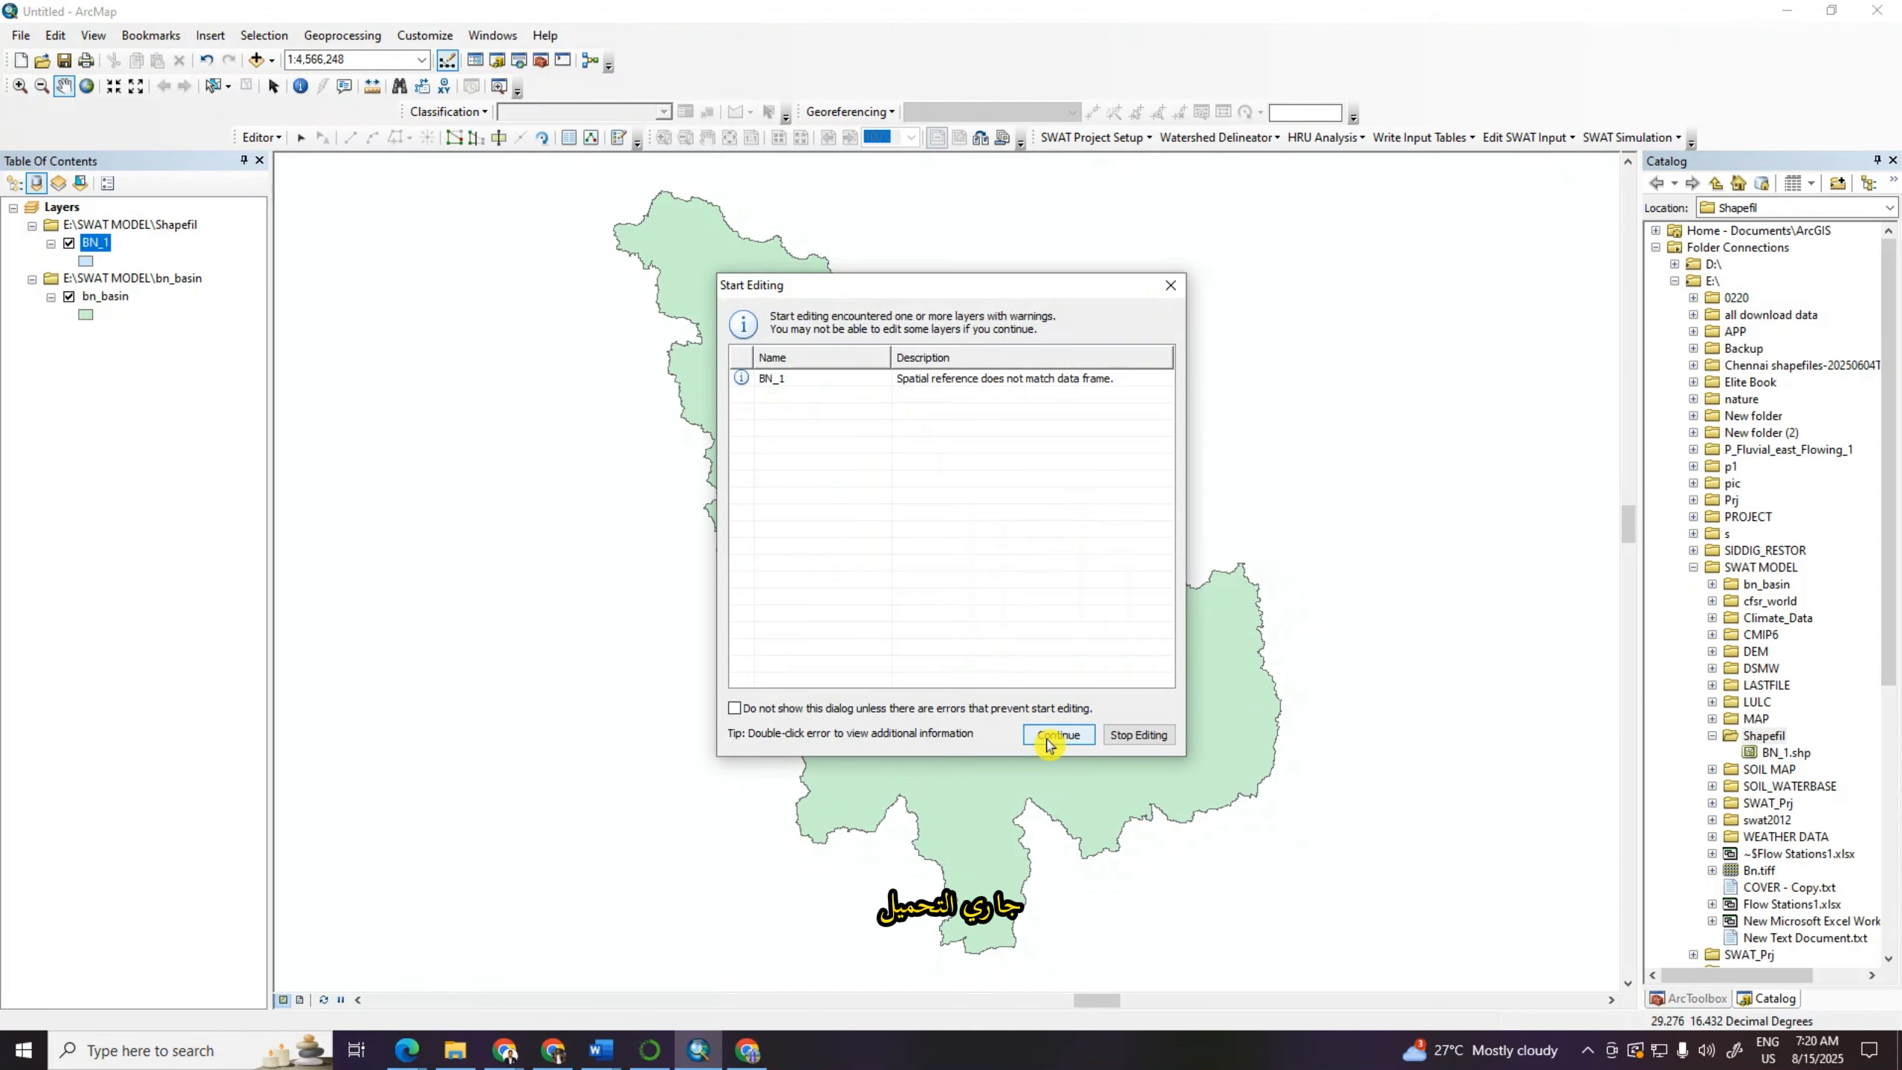
{"action": "left_click", "coordinate": [792, 379]}
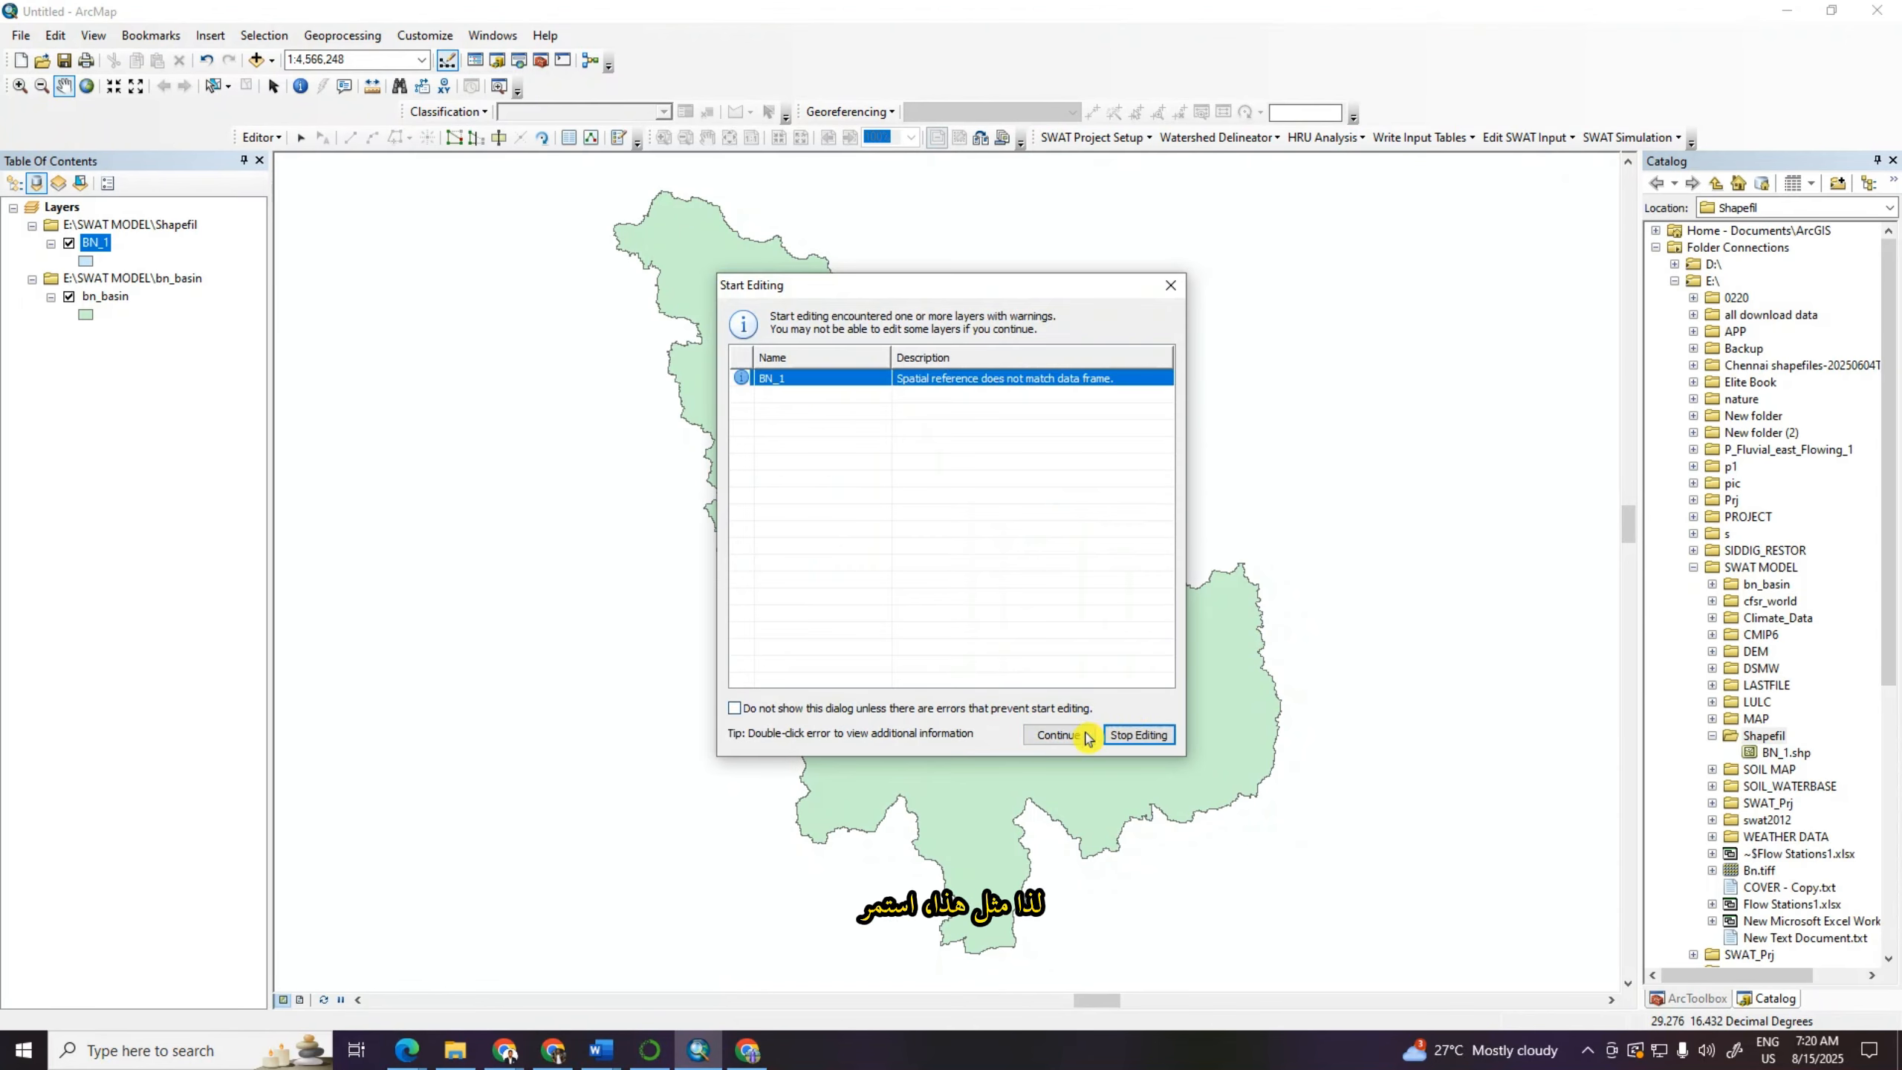
{"action": "left_click", "coordinate": [1058, 735]}
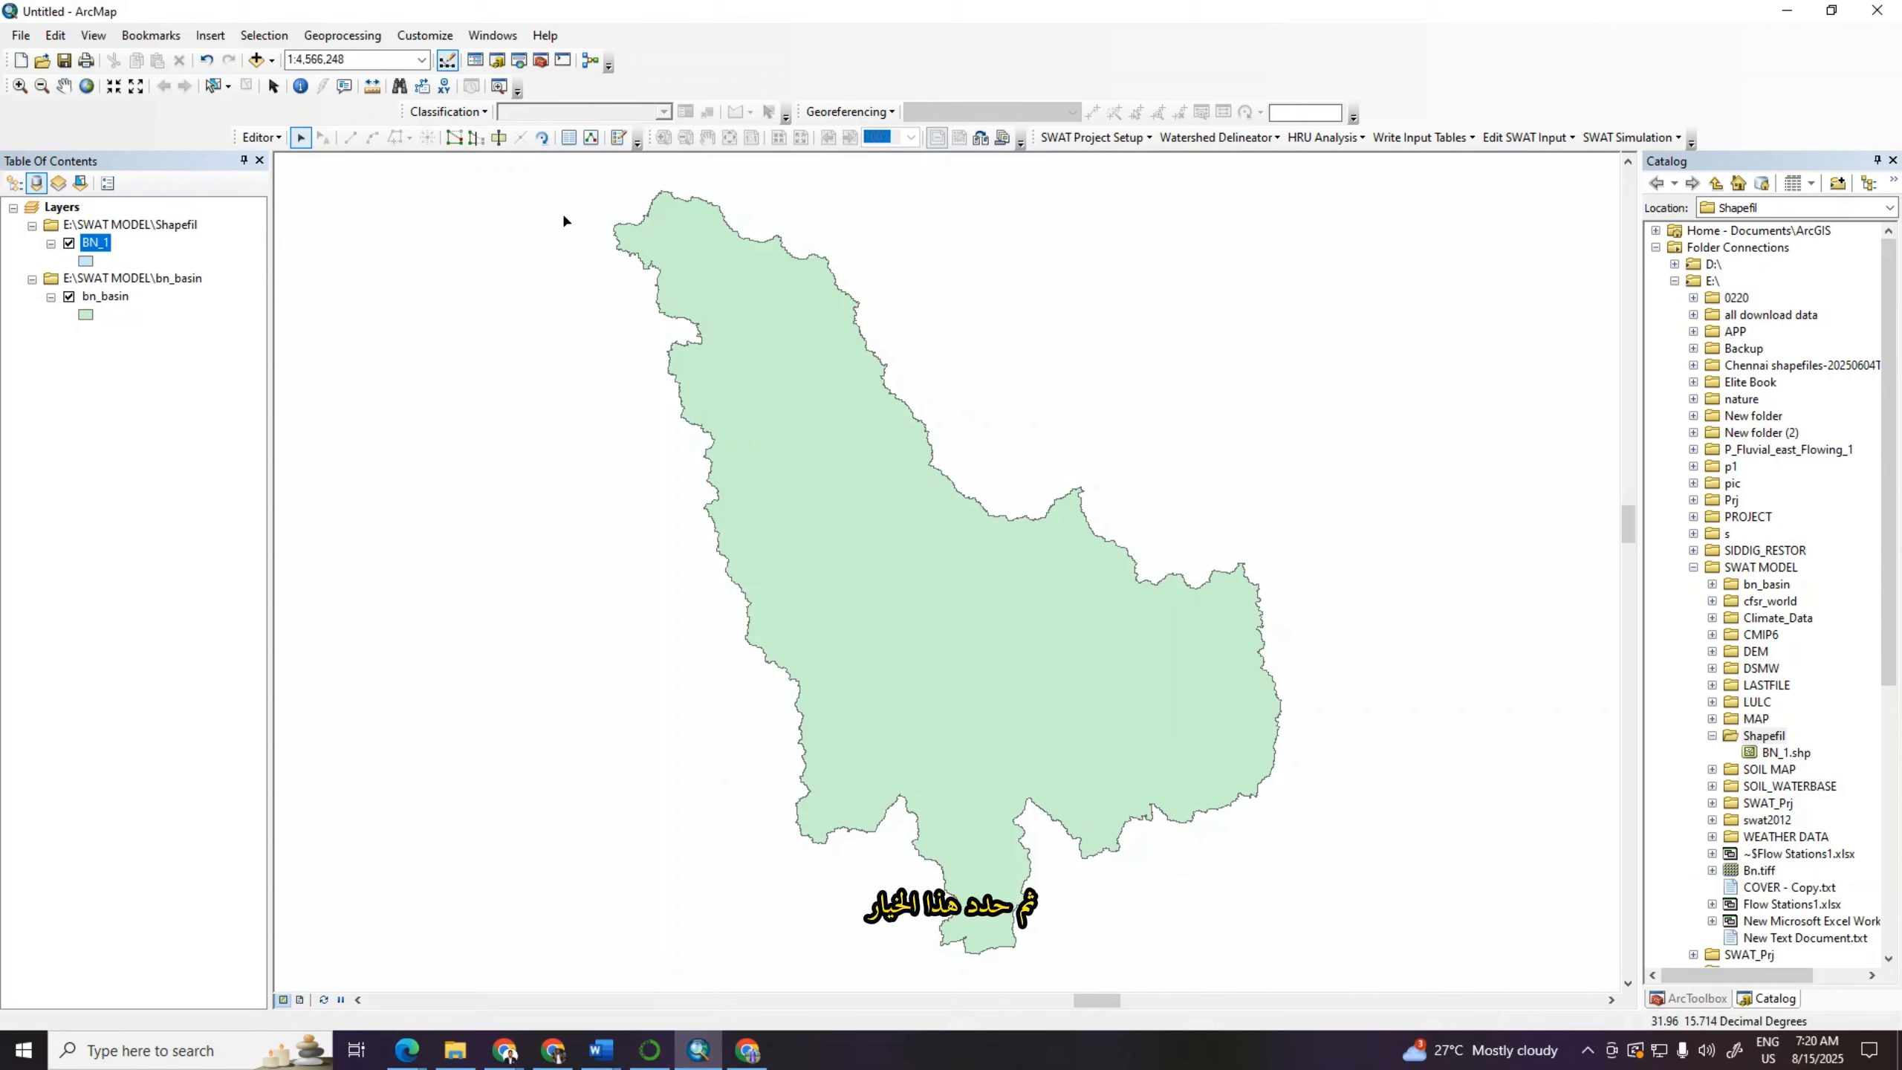
Step: Digitize one simplified polygon in BN_1 with the Polygon construction tool, loosely following the outer boundary of bn_basin all the way around
{"action": "left_click", "coordinate": [619, 142]}
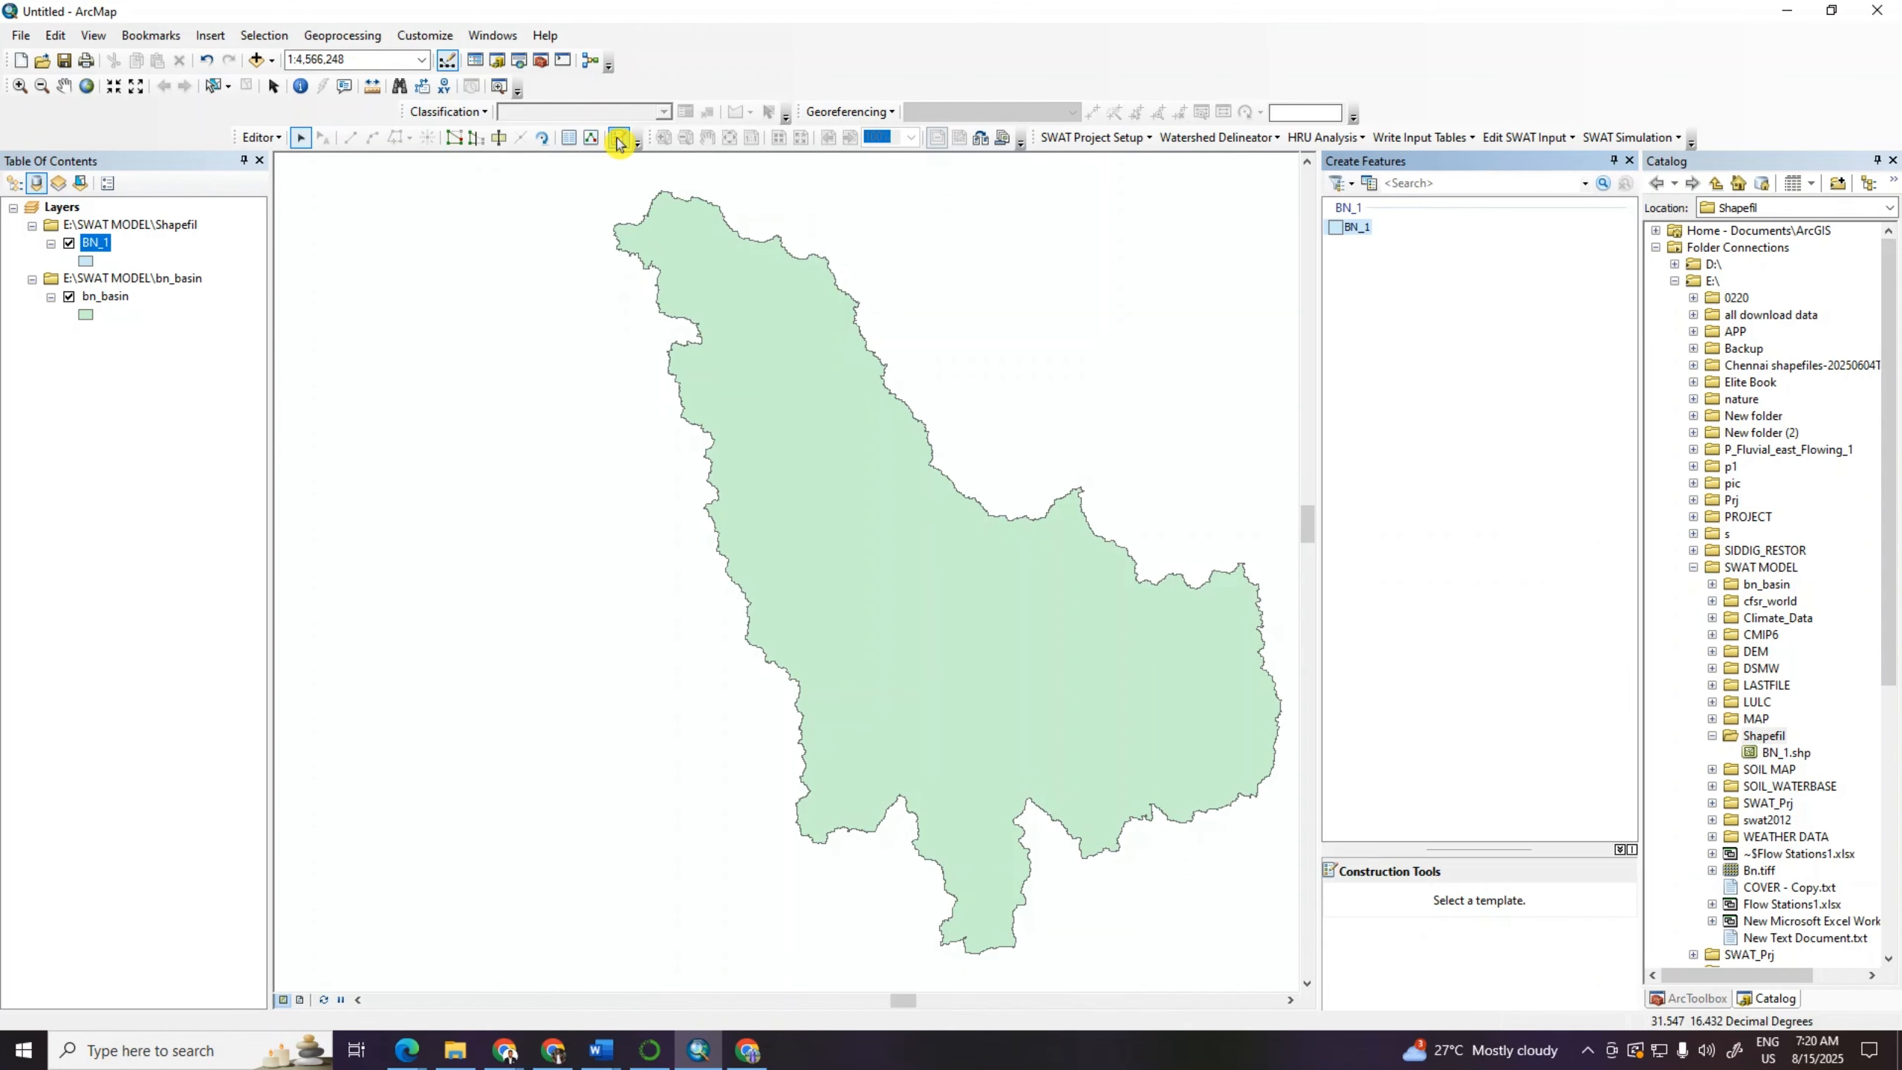
{"action": "left_click", "coordinate": [1367, 227]}
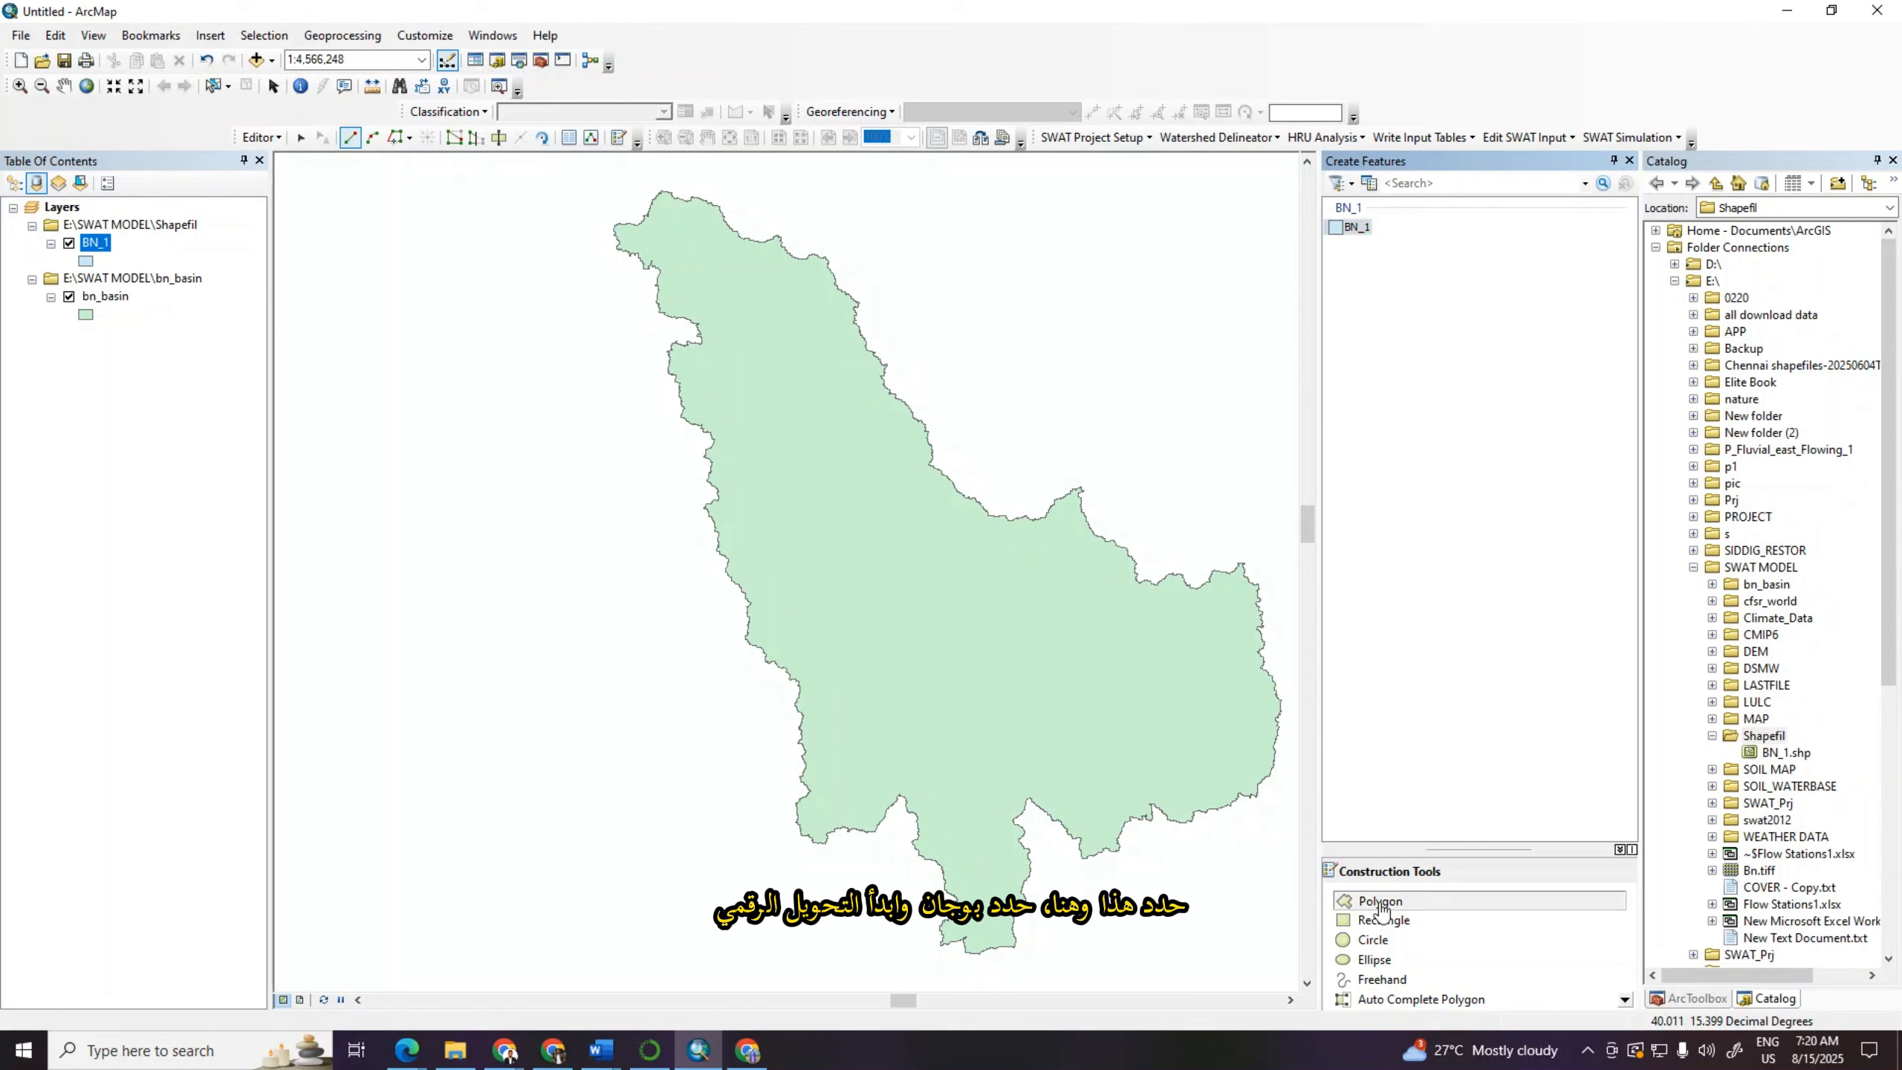
{"action": "left_click", "coordinate": [659, 187]}
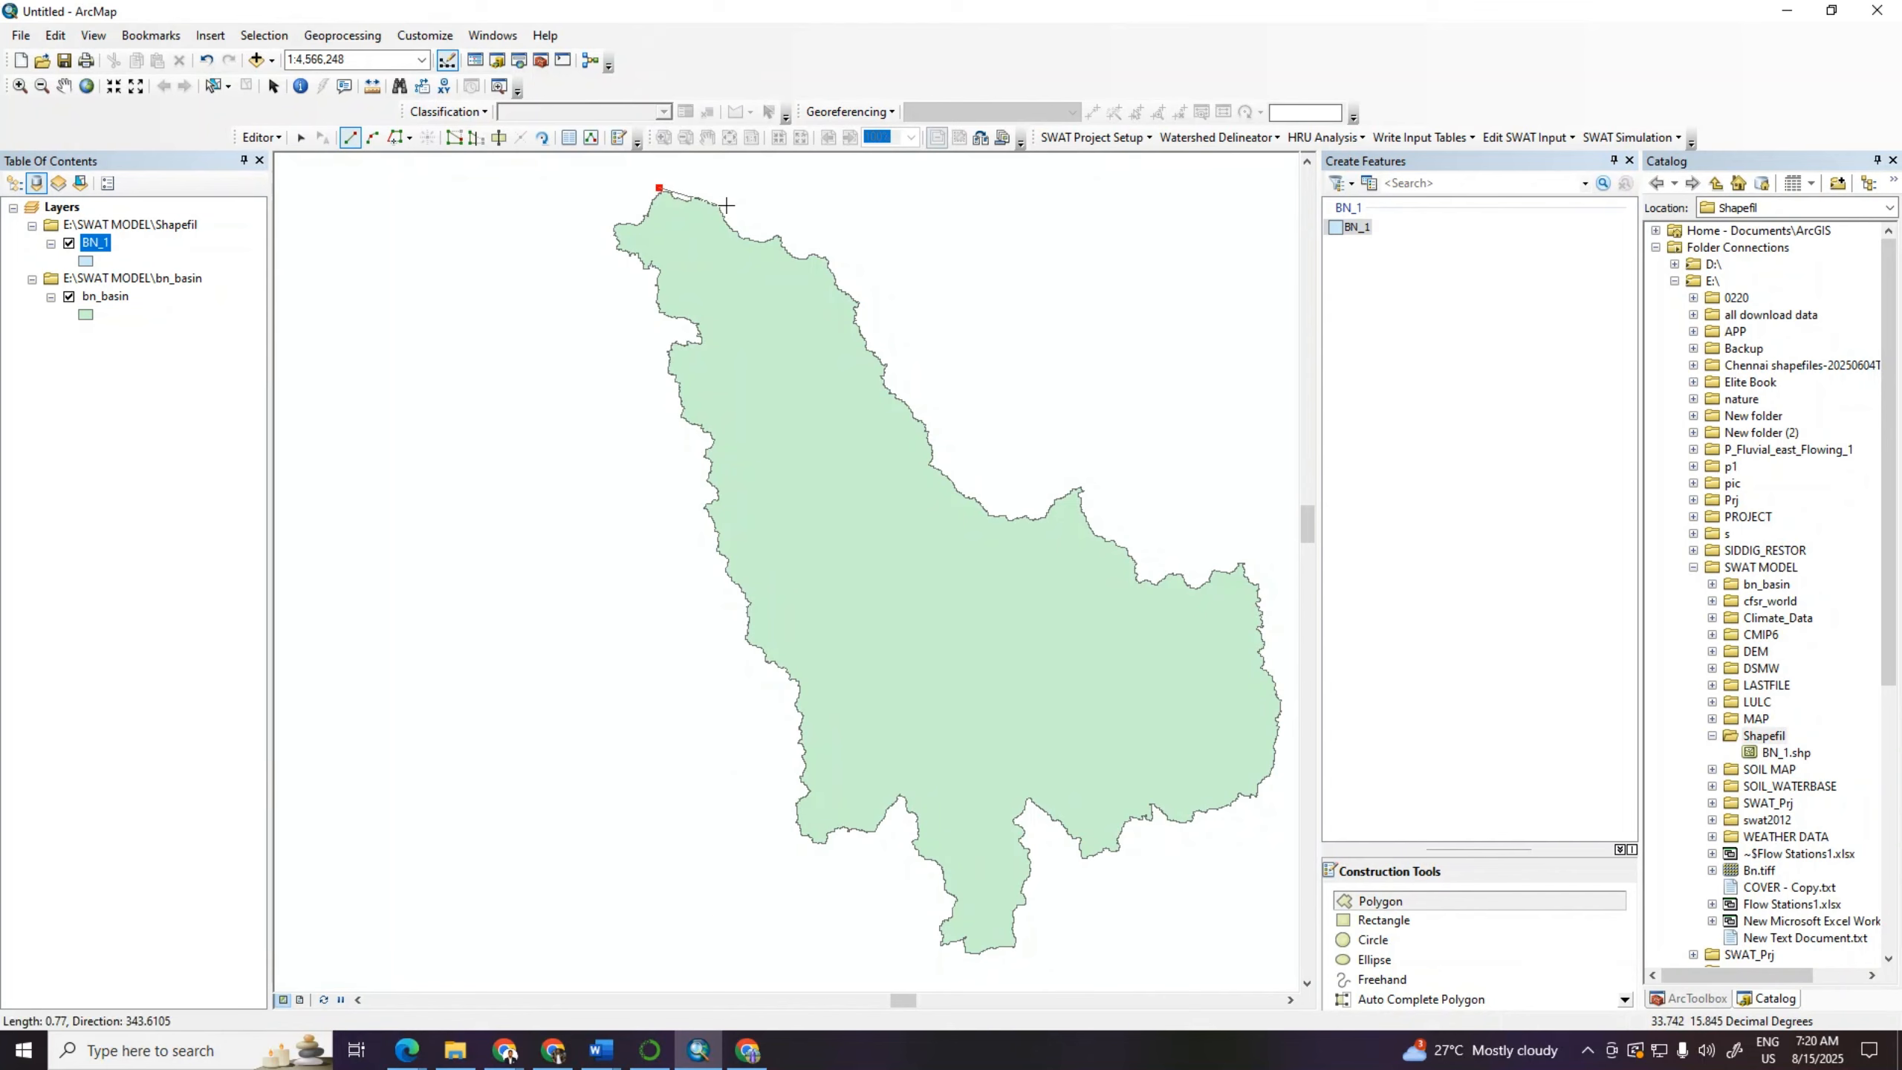
{"action": "left_click", "coordinate": [727, 205]}
{"action": "left_click", "coordinate": [834, 262]}
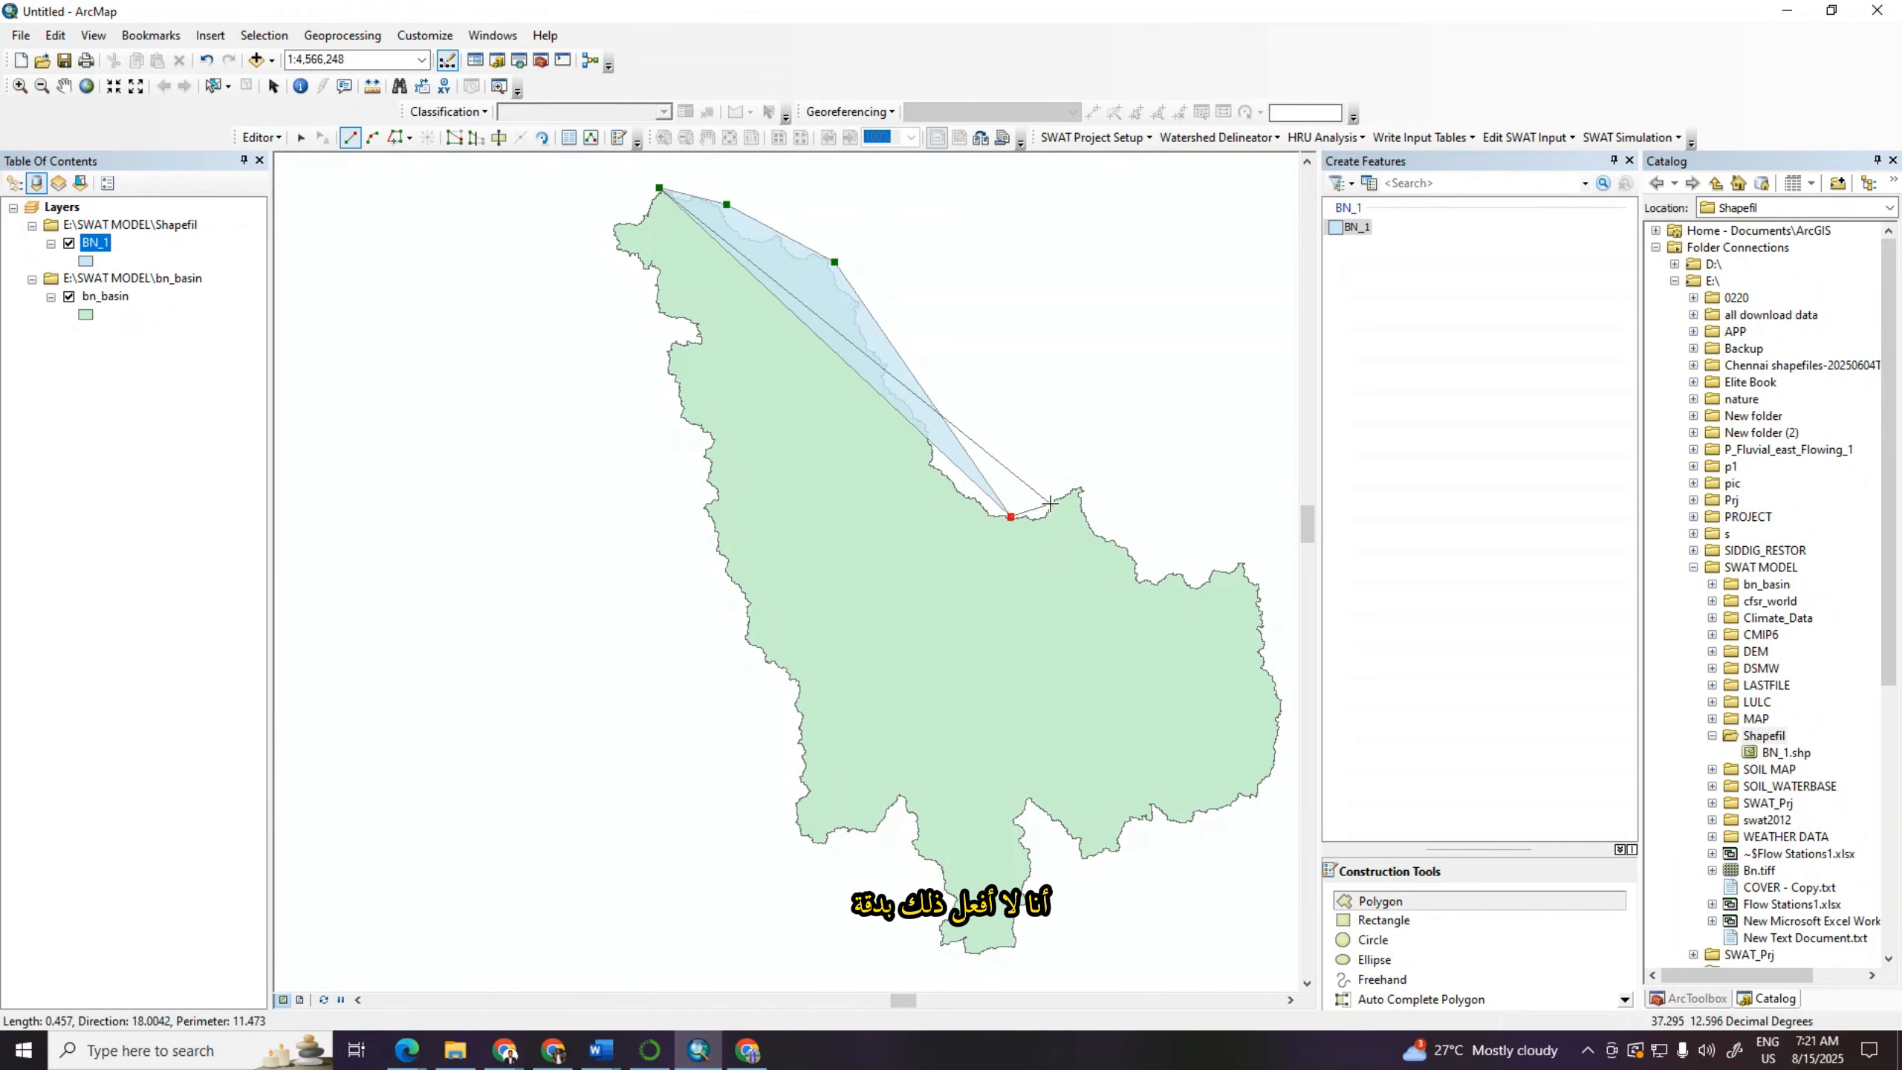
{"action": "left_click", "coordinate": [1011, 517]}
{"action": "left_click", "coordinate": [1046, 507]}
{"action": "left_click", "coordinate": [1079, 481]}
{"action": "left_click", "coordinate": [1091, 489]}
{"action": "left_click", "coordinate": [1089, 516]}
{"action": "left_click", "coordinate": [1144, 560]}
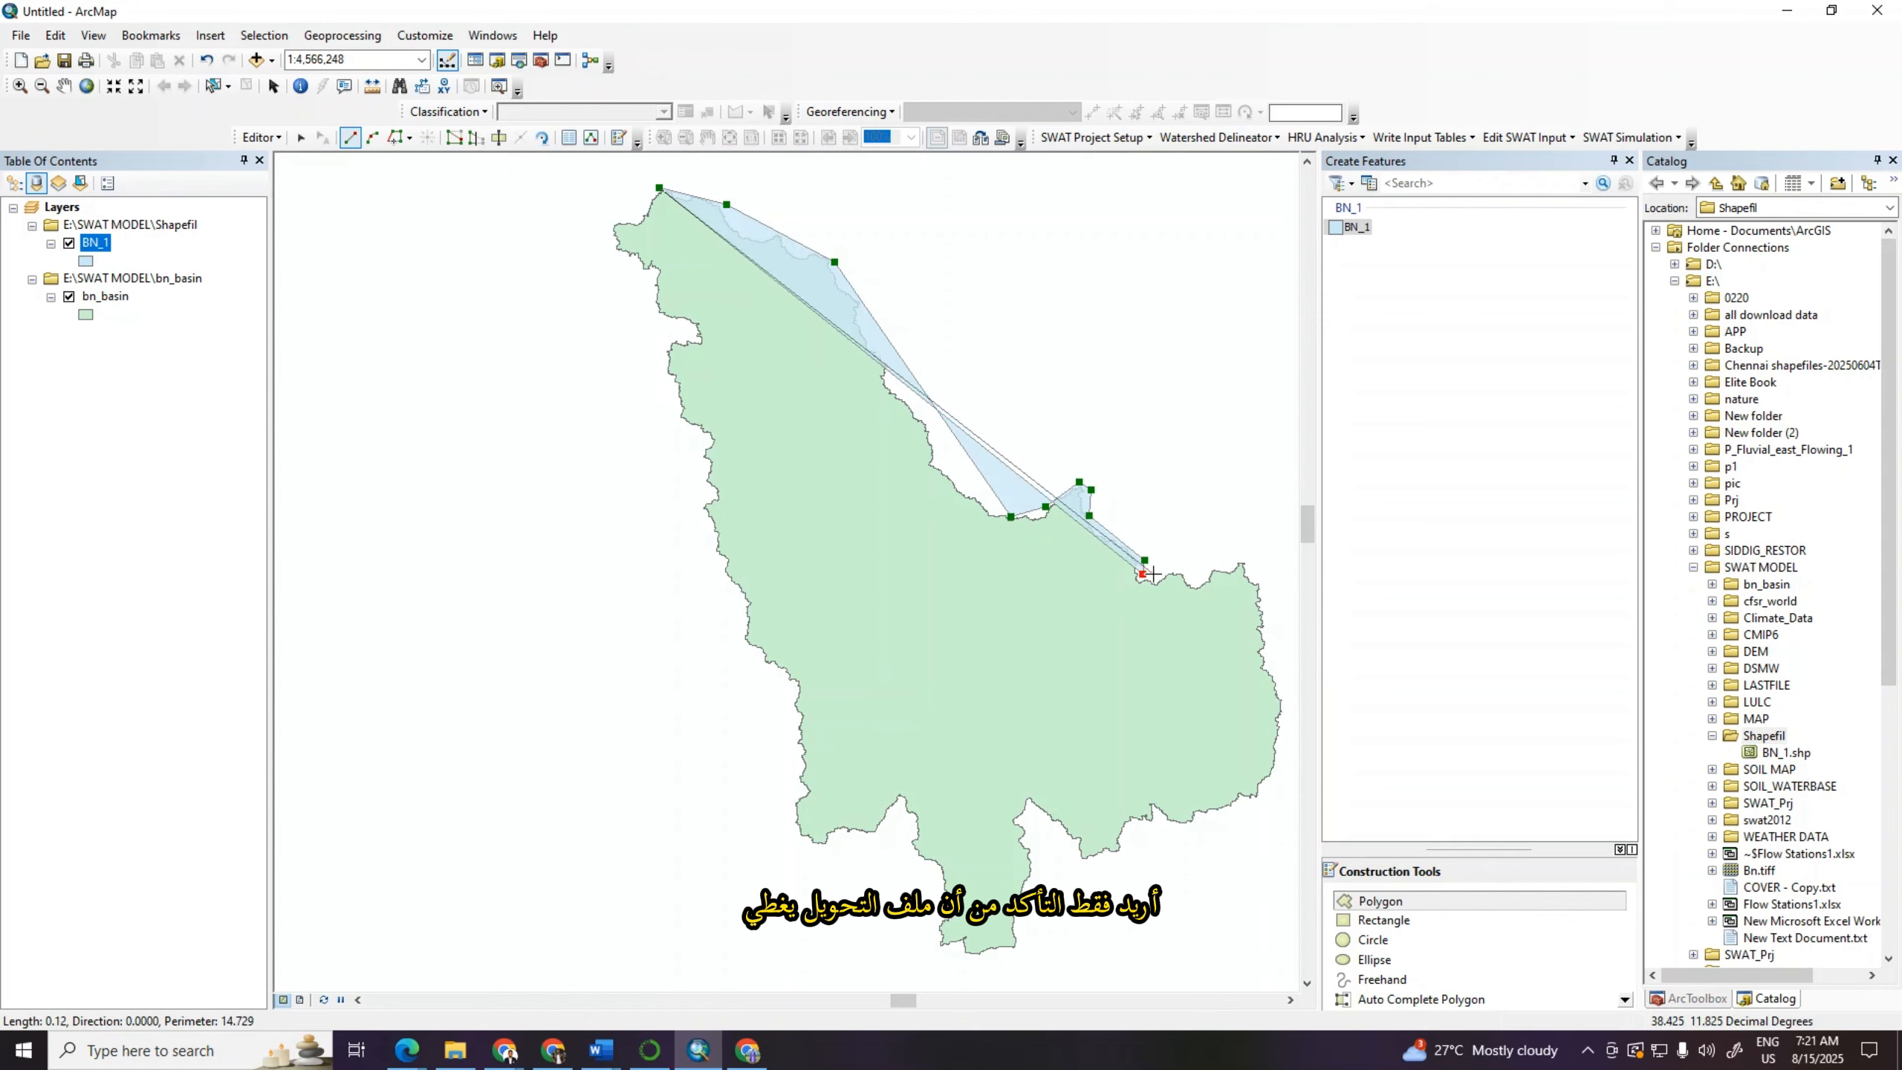
{"action": "left_click", "coordinate": [1143, 573]}
{"action": "left_click", "coordinate": [1161, 573]}
{"action": "left_click", "coordinate": [1247, 556]}
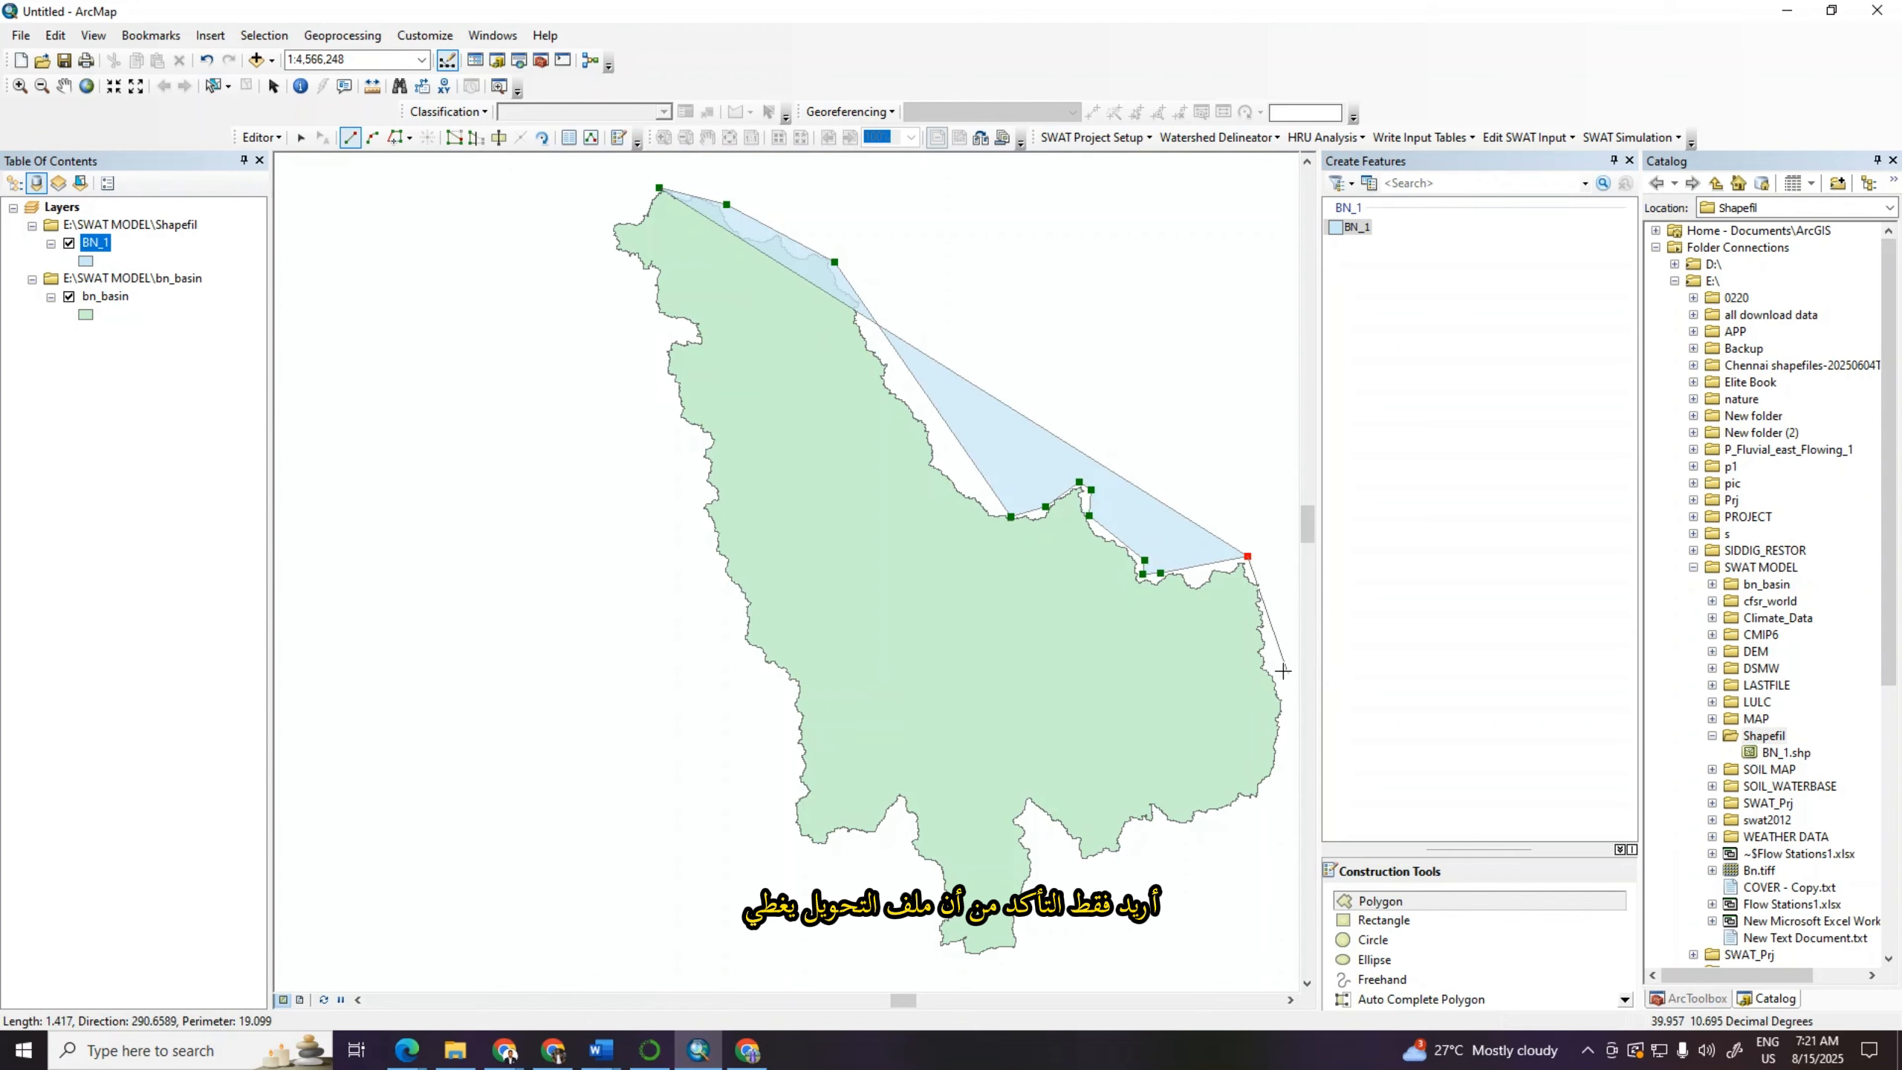
{"action": "left_click", "coordinate": [1263, 586]}
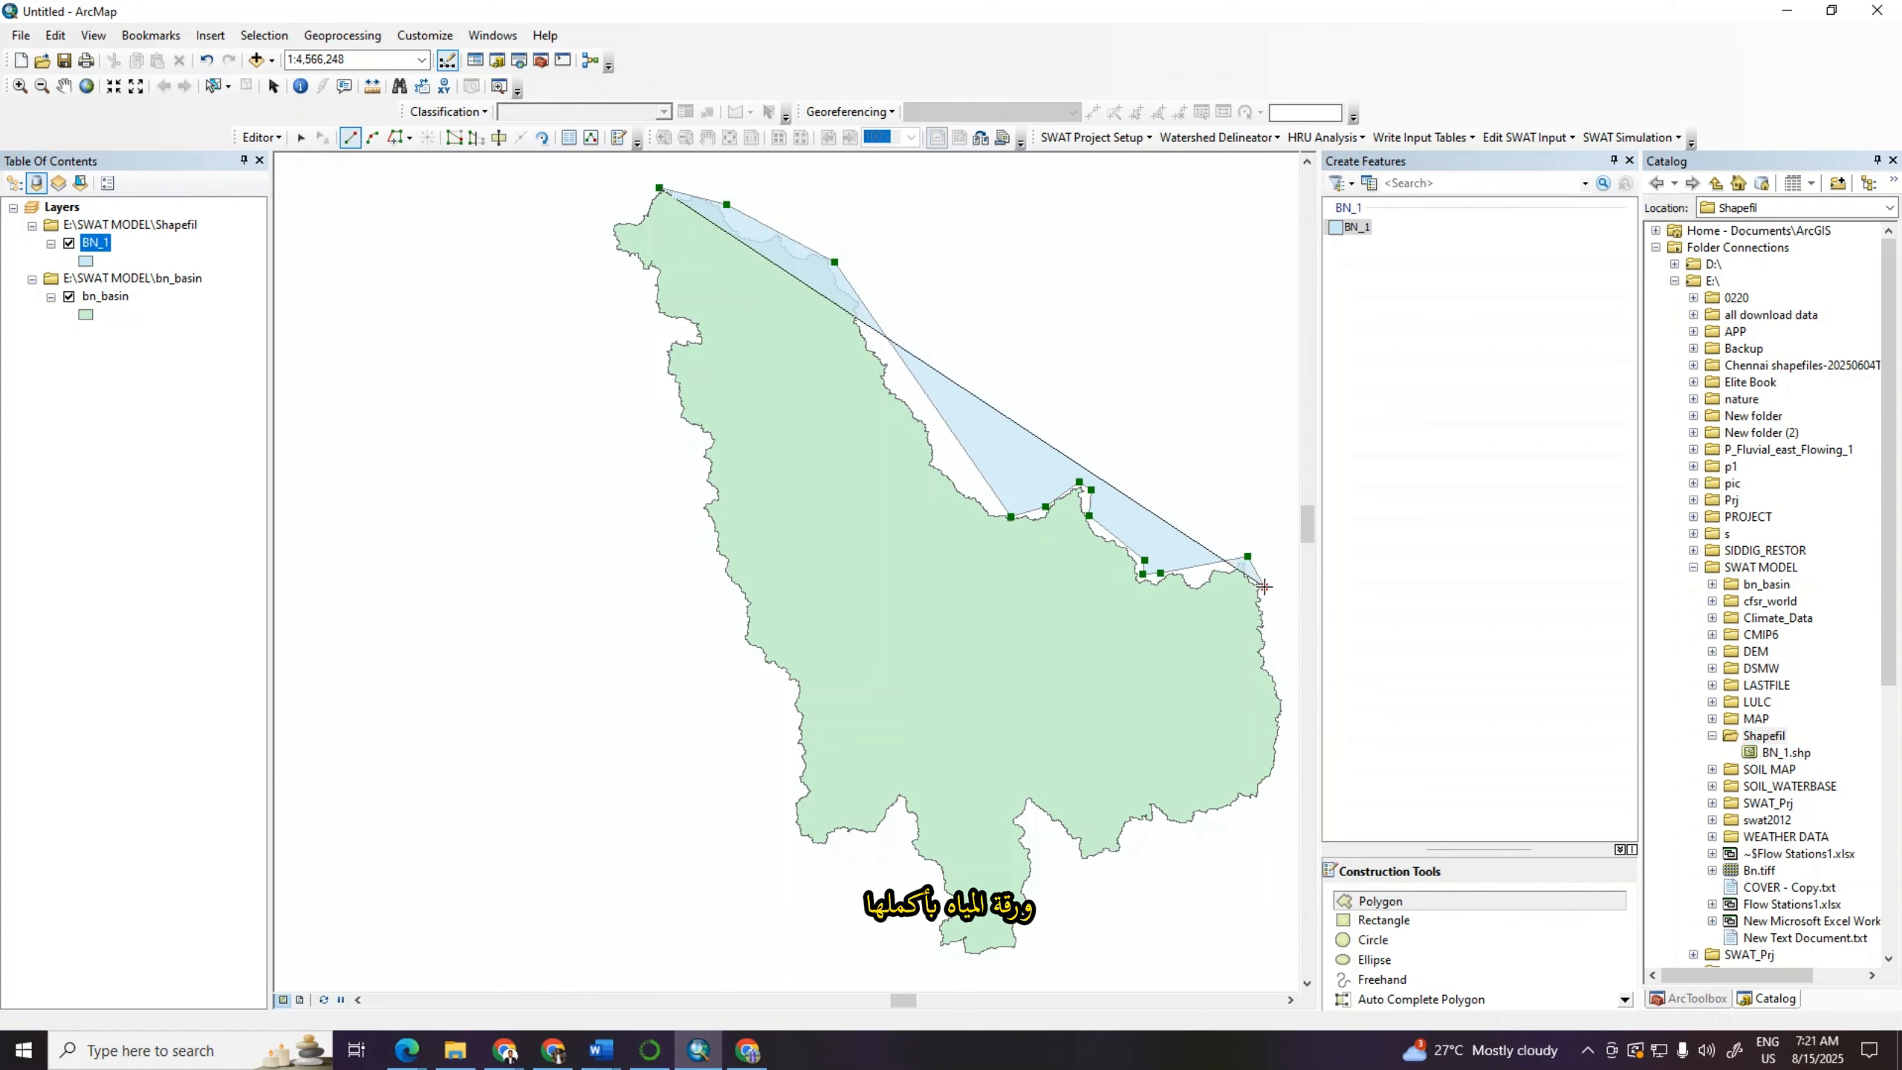
{"action": "left_click", "coordinate": [1286, 722]}
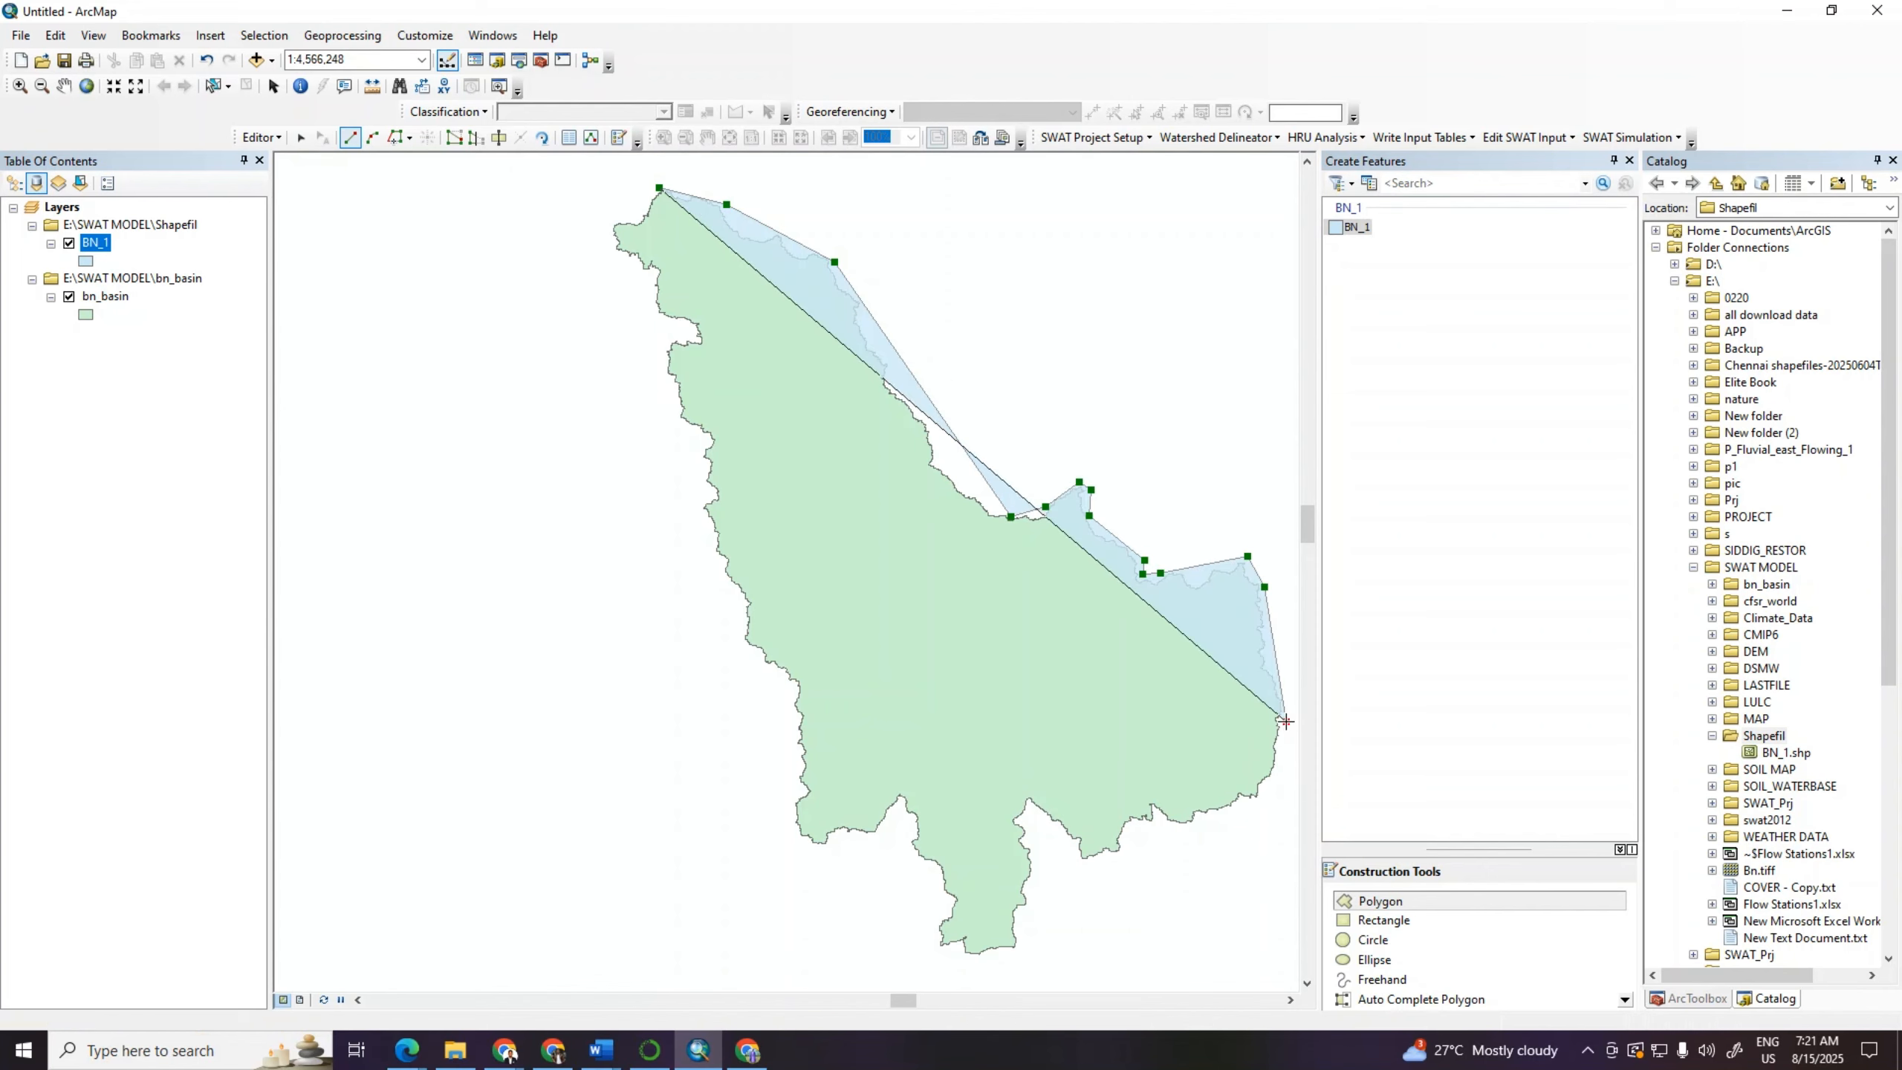
{"action": "left_click", "coordinate": [1265, 797]}
{"action": "left_click", "coordinate": [1174, 835]}
{"action": "left_click", "coordinate": [1139, 827]}
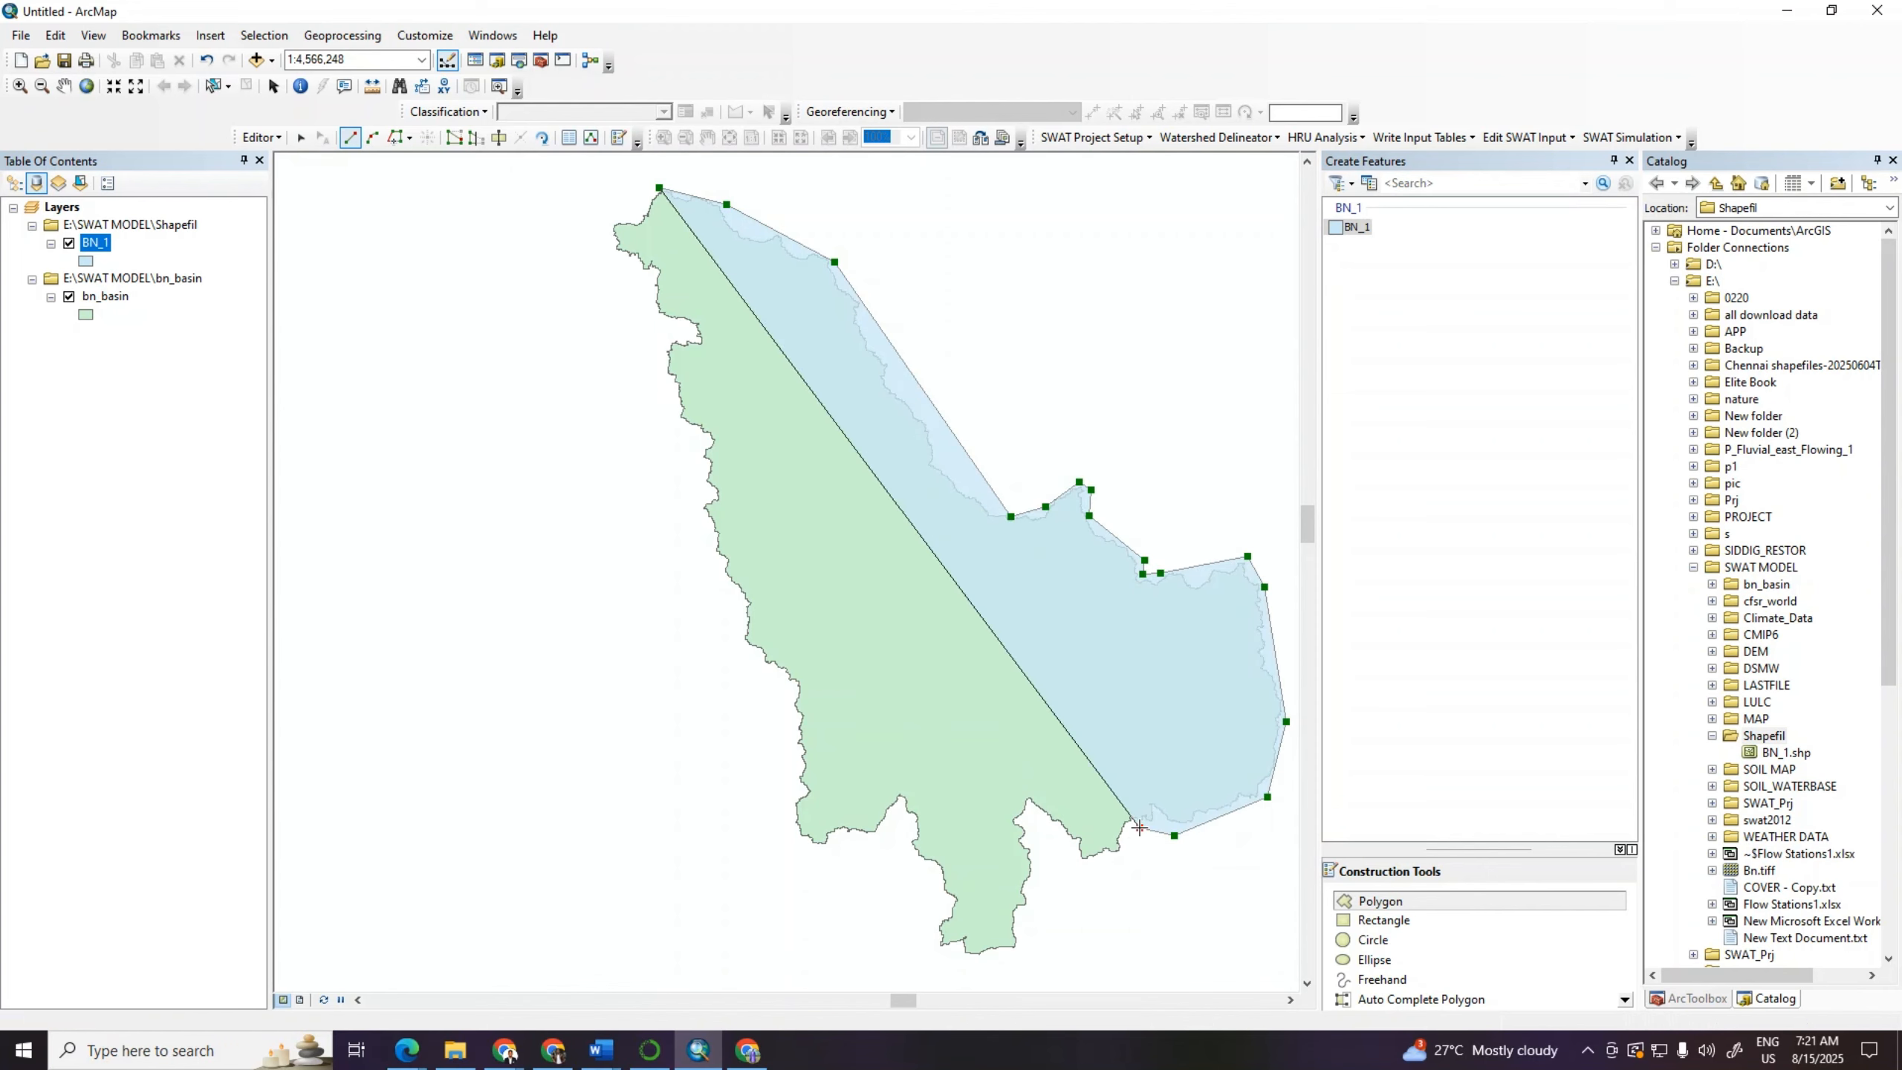
{"action": "left_click", "coordinate": [1118, 865]}
{"action": "left_click", "coordinate": [1076, 863]}
{"action": "left_click", "coordinate": [1034, 811]}
{"action": "left_click", "coordinate": [1025, 821]}
{"action": "left_click", "coordinate": [1043, 885]}
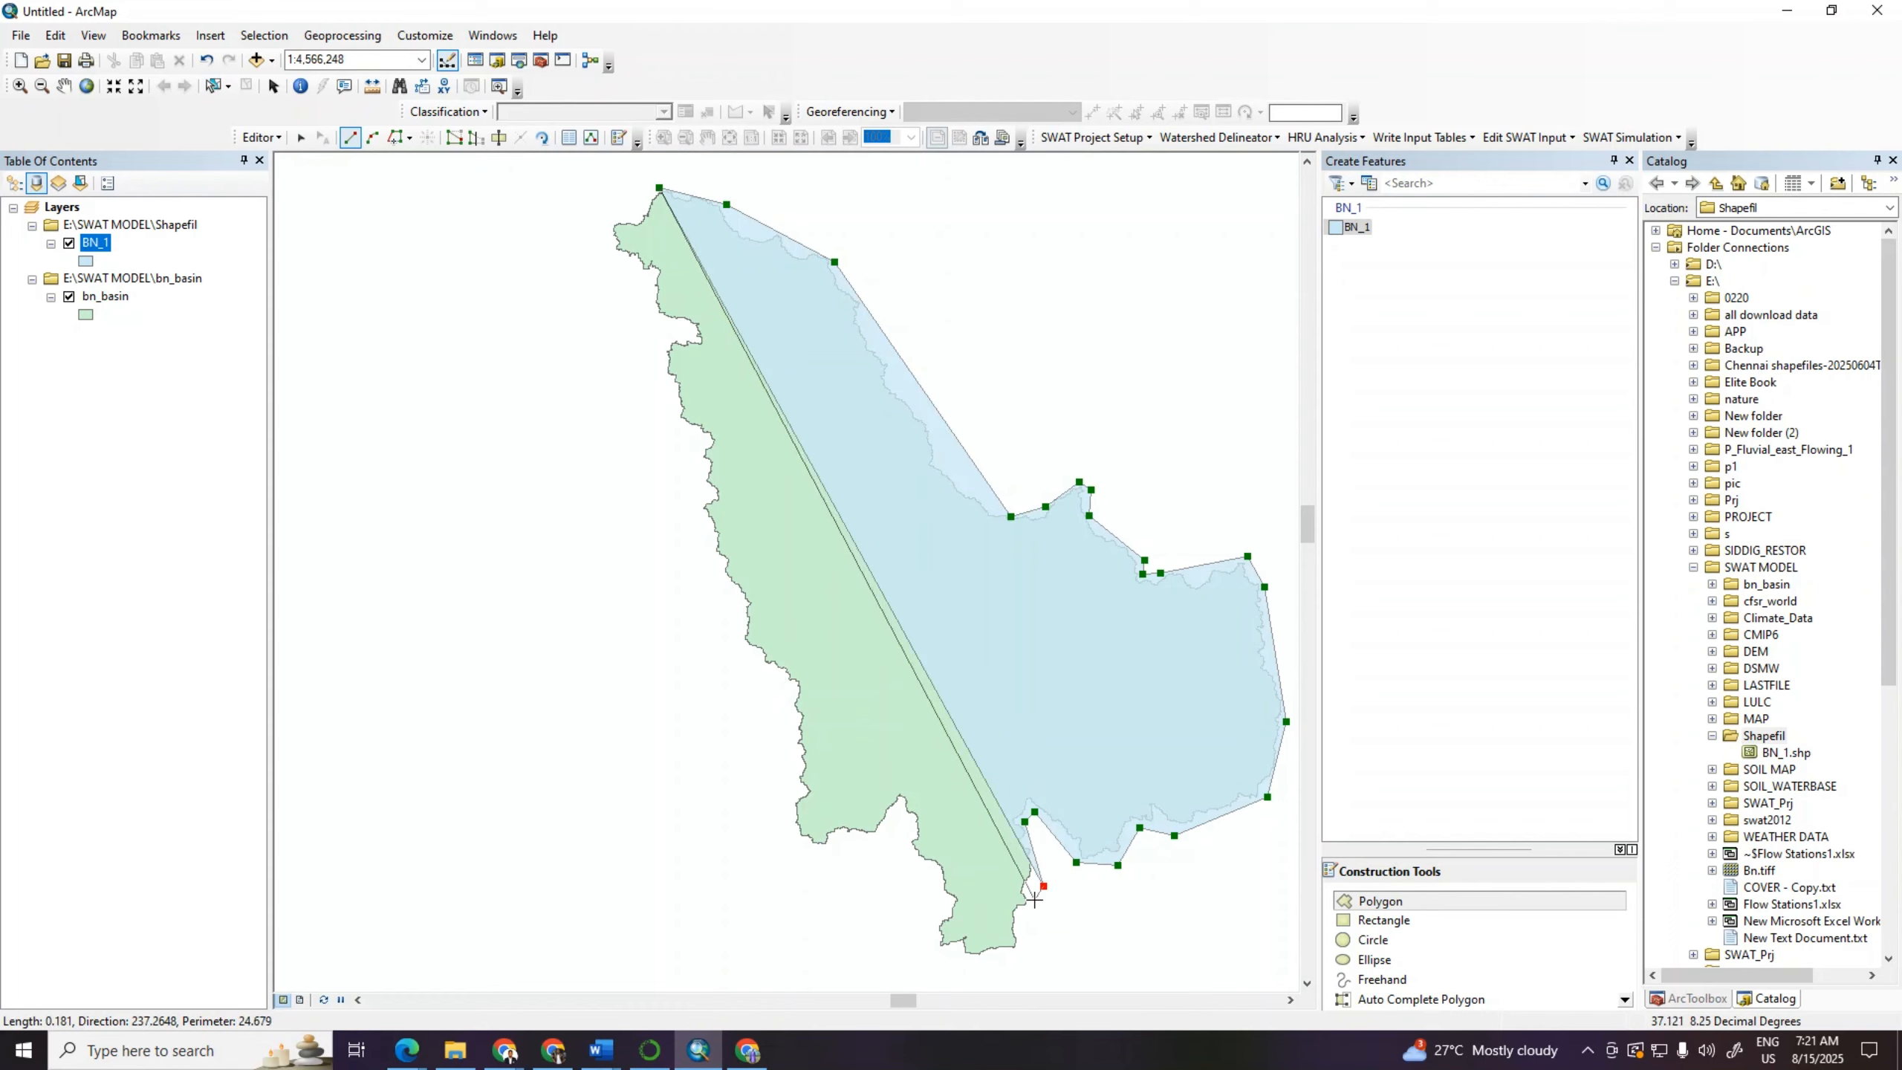
{"action": "left_click", "coordinate": [1016, 959]}
{"action": "left_click", "coordinate": [934, 958]}
{"action": "left_click", "coordinate": [895, 821]}
{"action": "left_click", "coordinate": [821, 870]}
{"action": "left_click", "coordinate": [791, 844]}
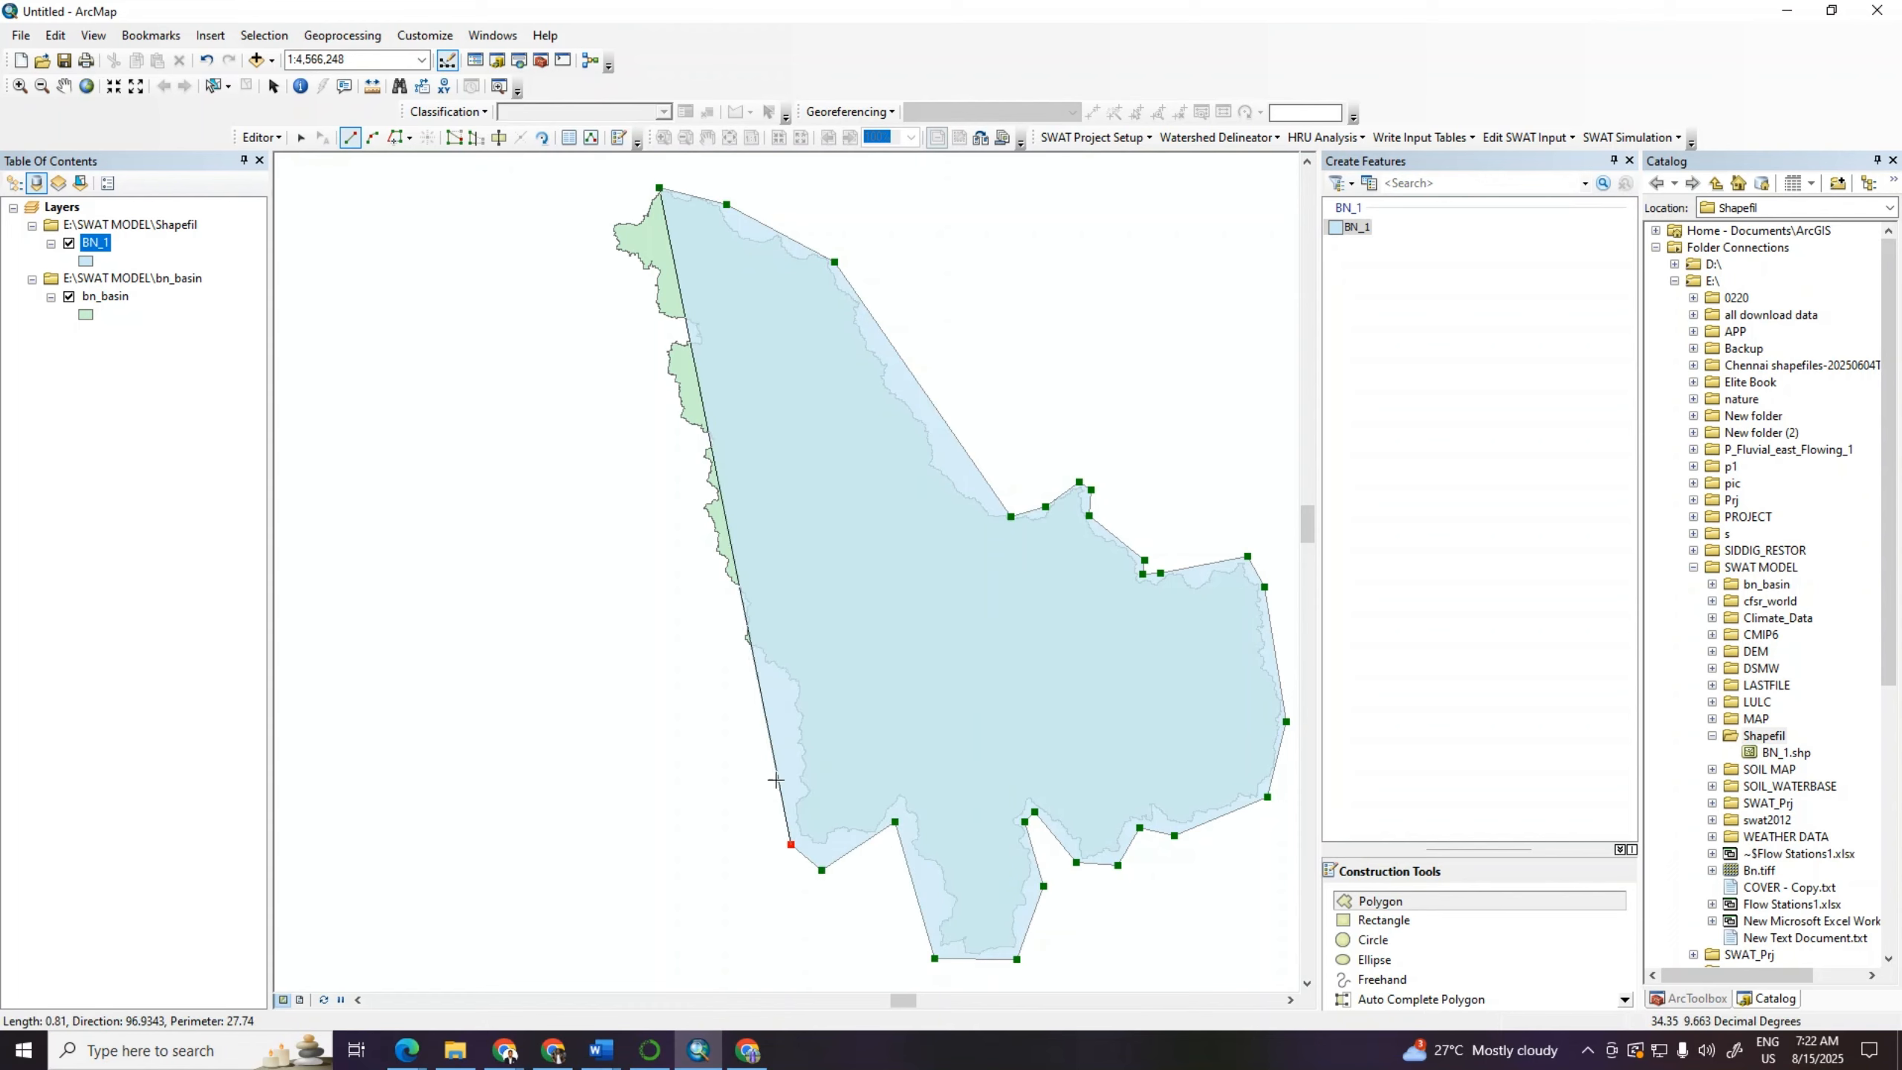
{"action": "left_click", "coordinate": [783, 809]}
{"action": "left_click", "coordinate": [787, 696]}
{"action": "left_click", "coordinate": [737, 645]}
{"action": "left_click", "coordinate": [696, 514]}
{"action": "left_click", "coordinate": [693, 445]}
{"action": "left_click", "coordinate": [657, 368]}
{"action": "left_click", "coordinate": [662, 337]}
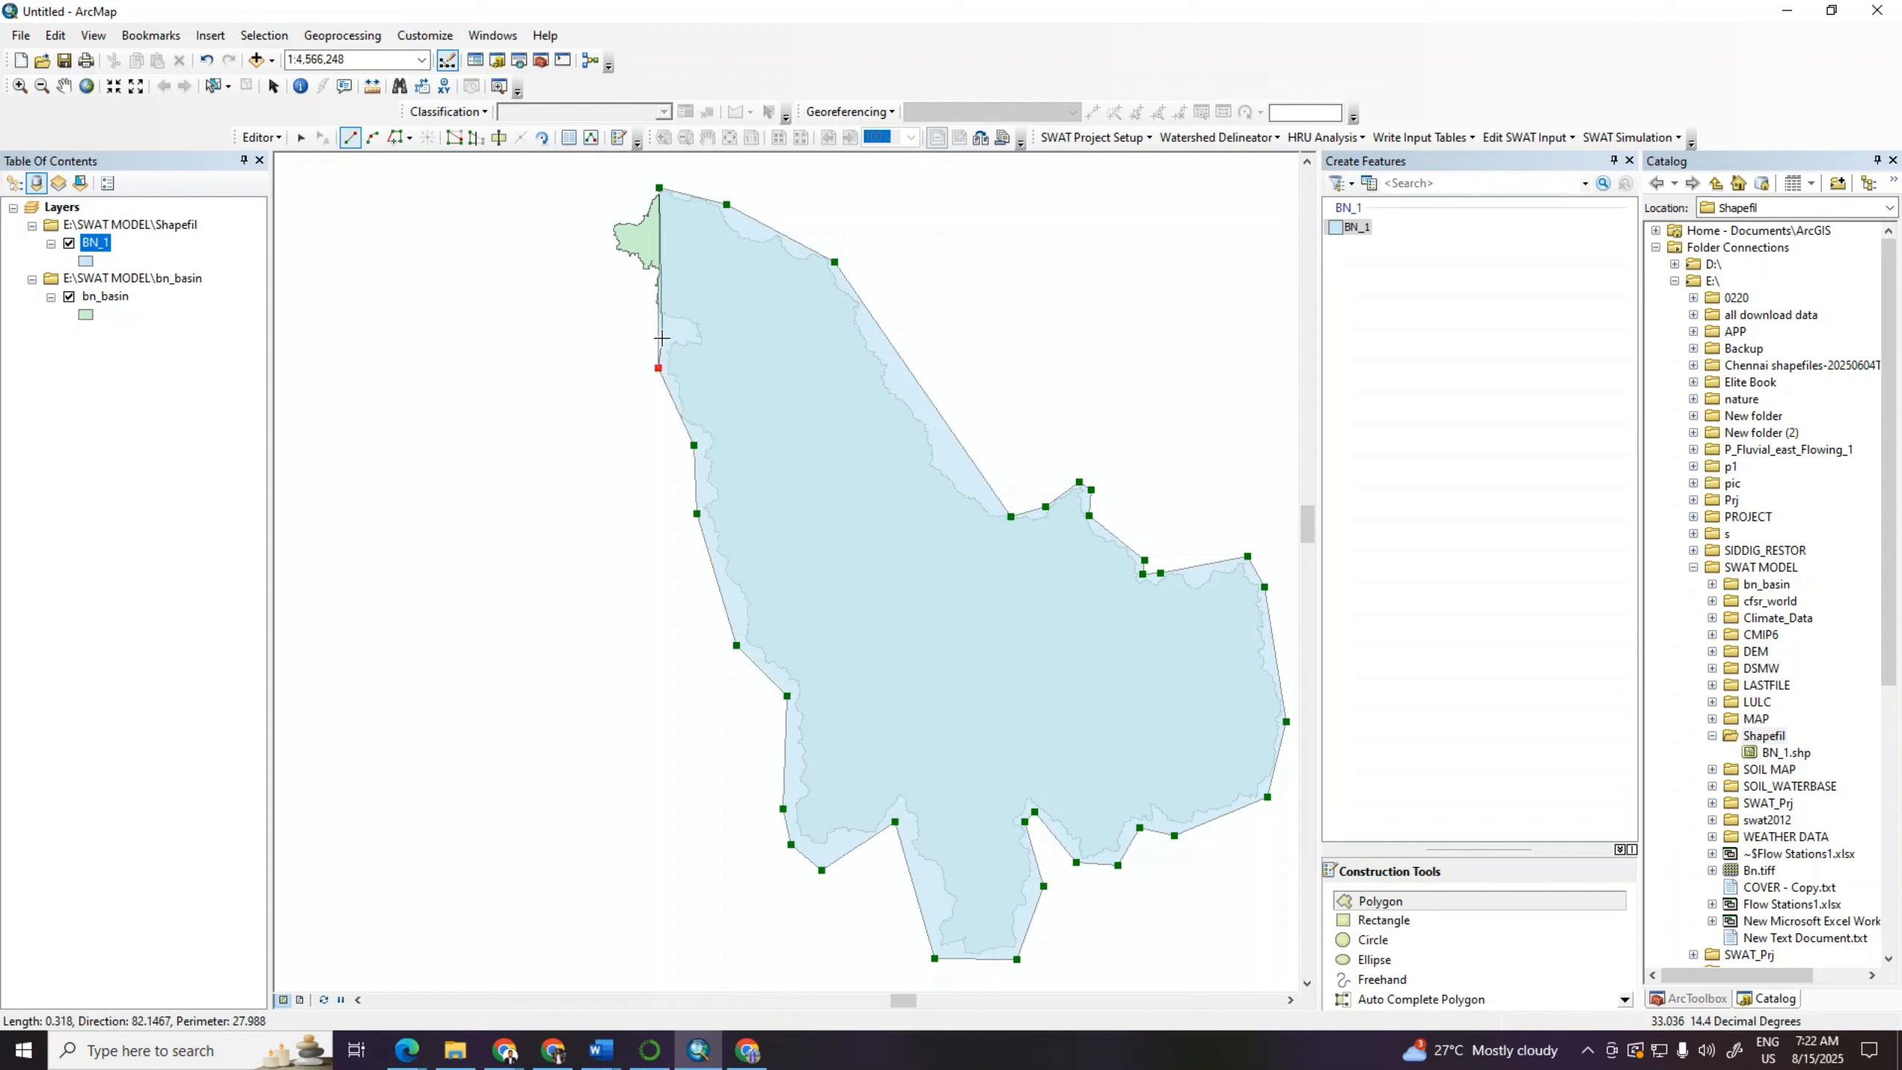
{"action": "left_click", "coordinate": [689, 331]}
{"action": "left_click", "coordinate": [640, 314]}
{"action": "left_click", "coordinate": [604, 228]}
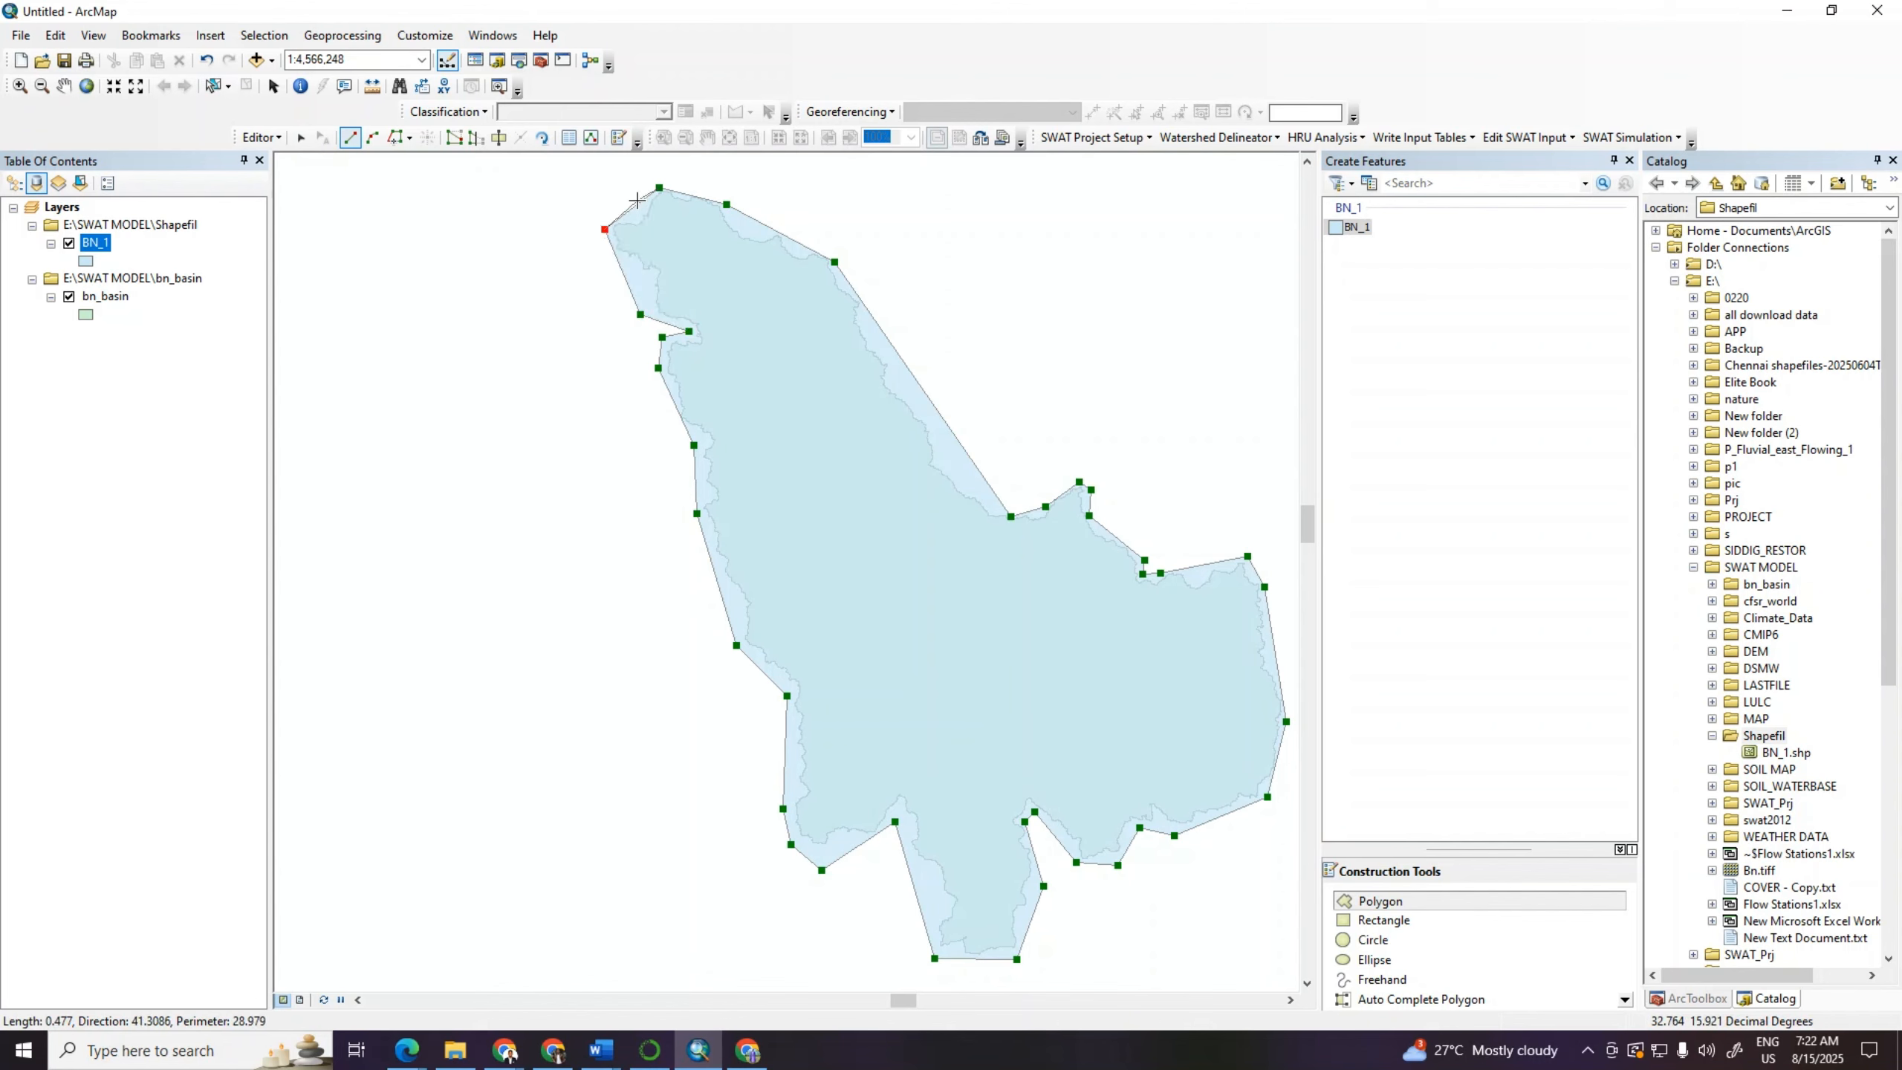
{"action": "double_click", "coordinate": [637, 204]}
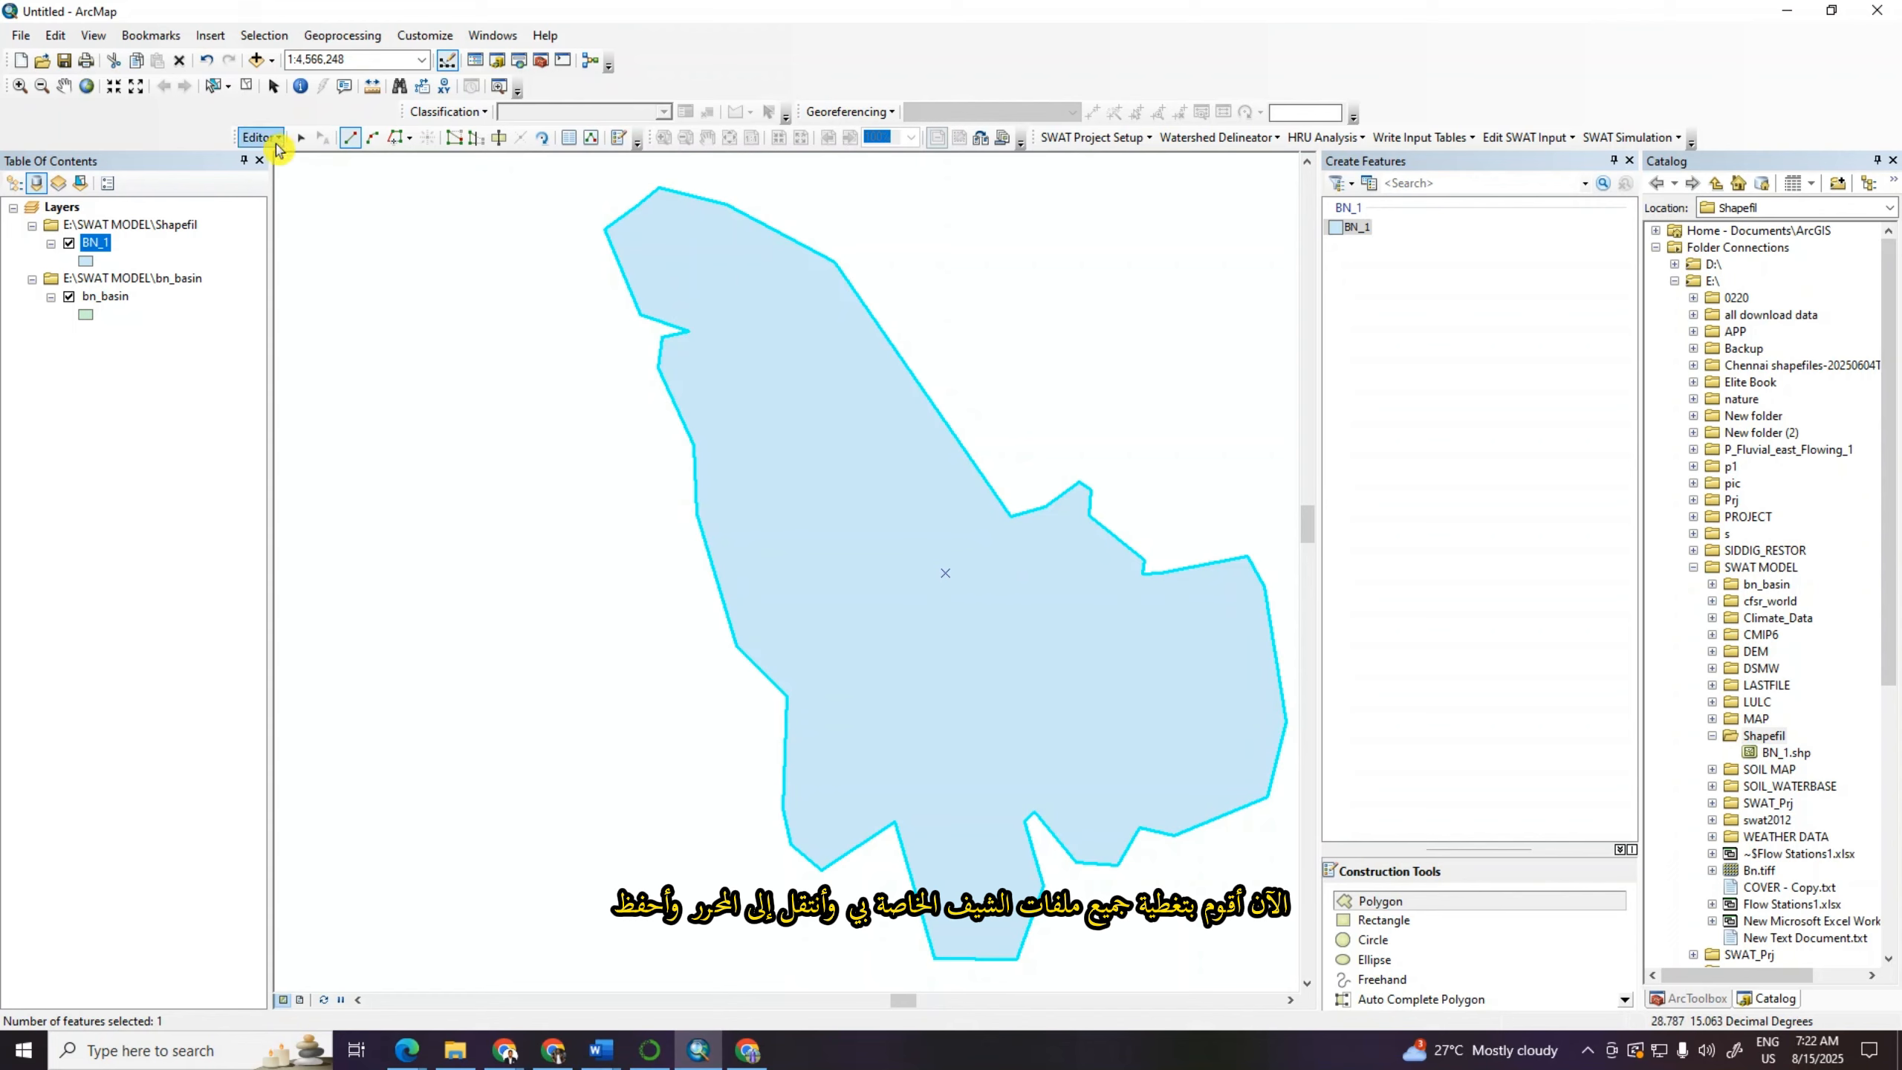
Step: Save the edits to BN_1 and stop the edit session
{"action": "left_click", "coordinate": [281, 140]}
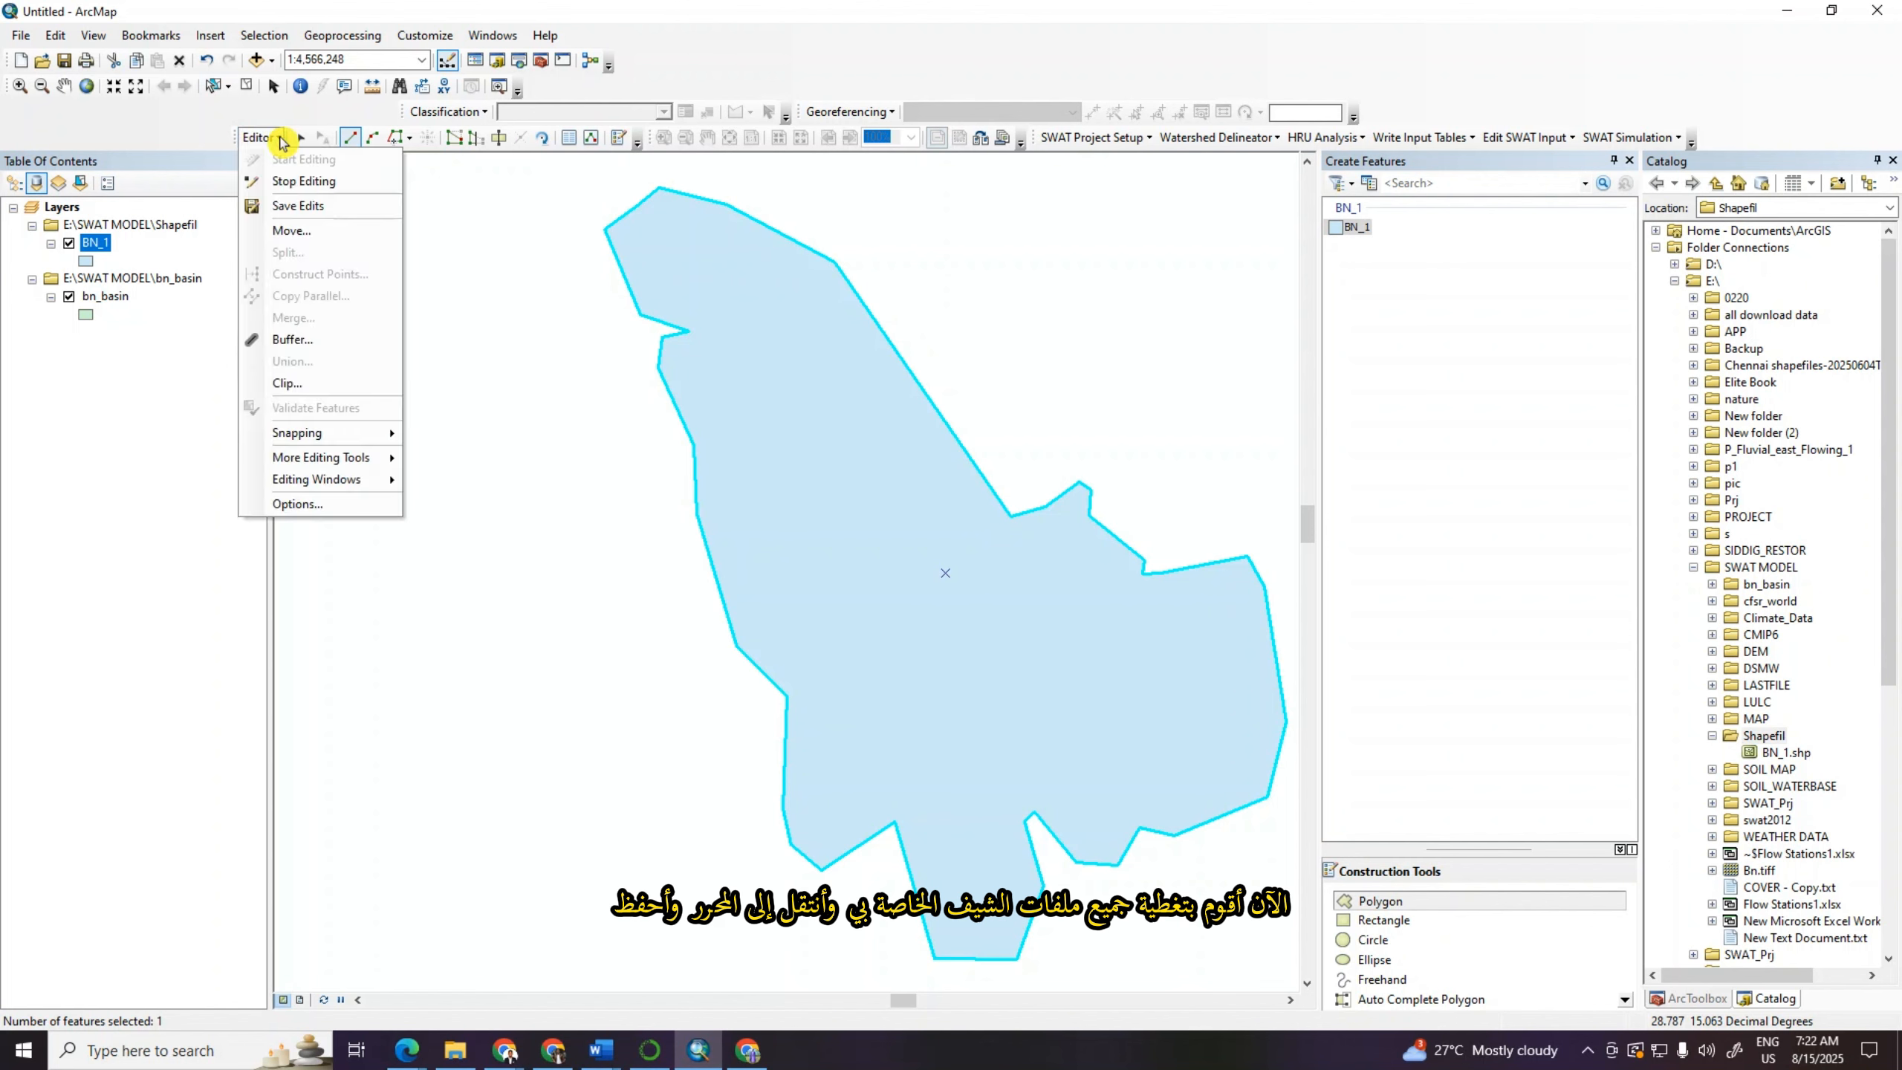
{"action": "left_click", "coordinate": [305, 211]}
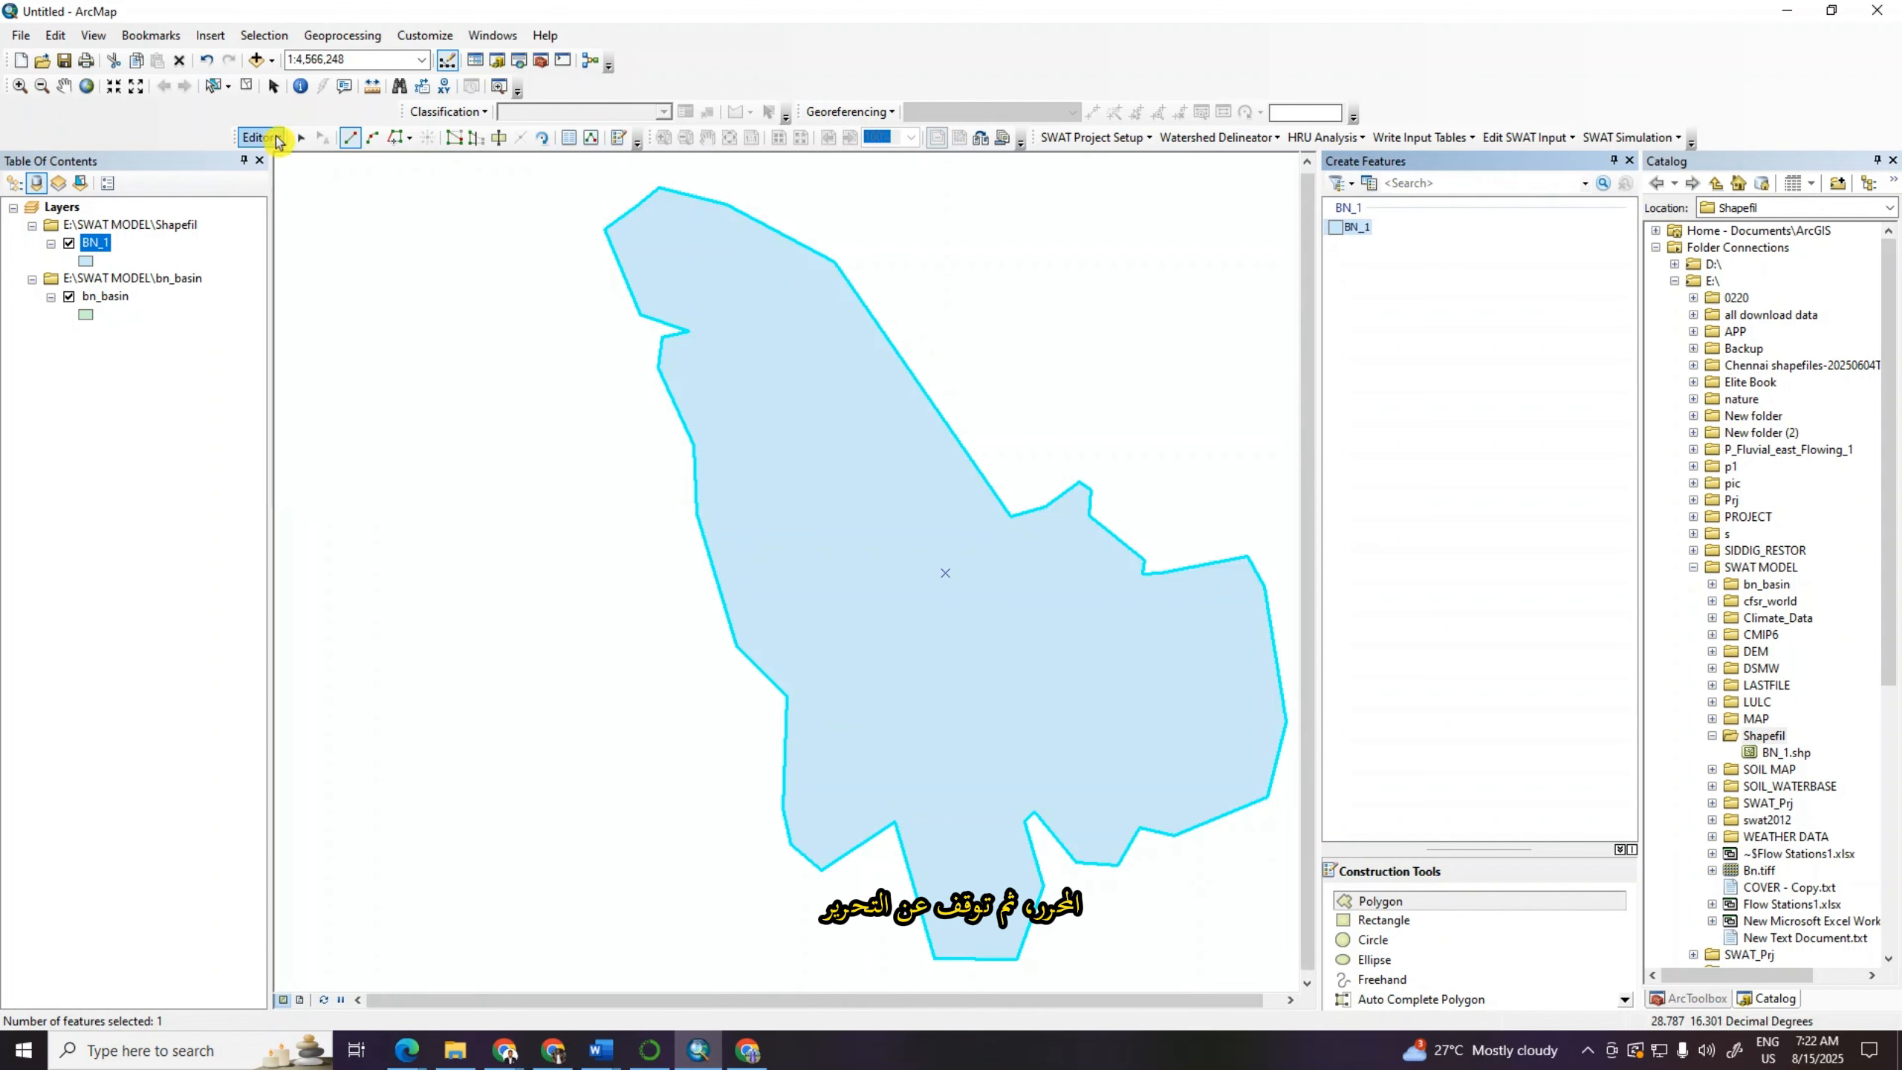
{"action": "left_click", "coordinate": [279, 140]}
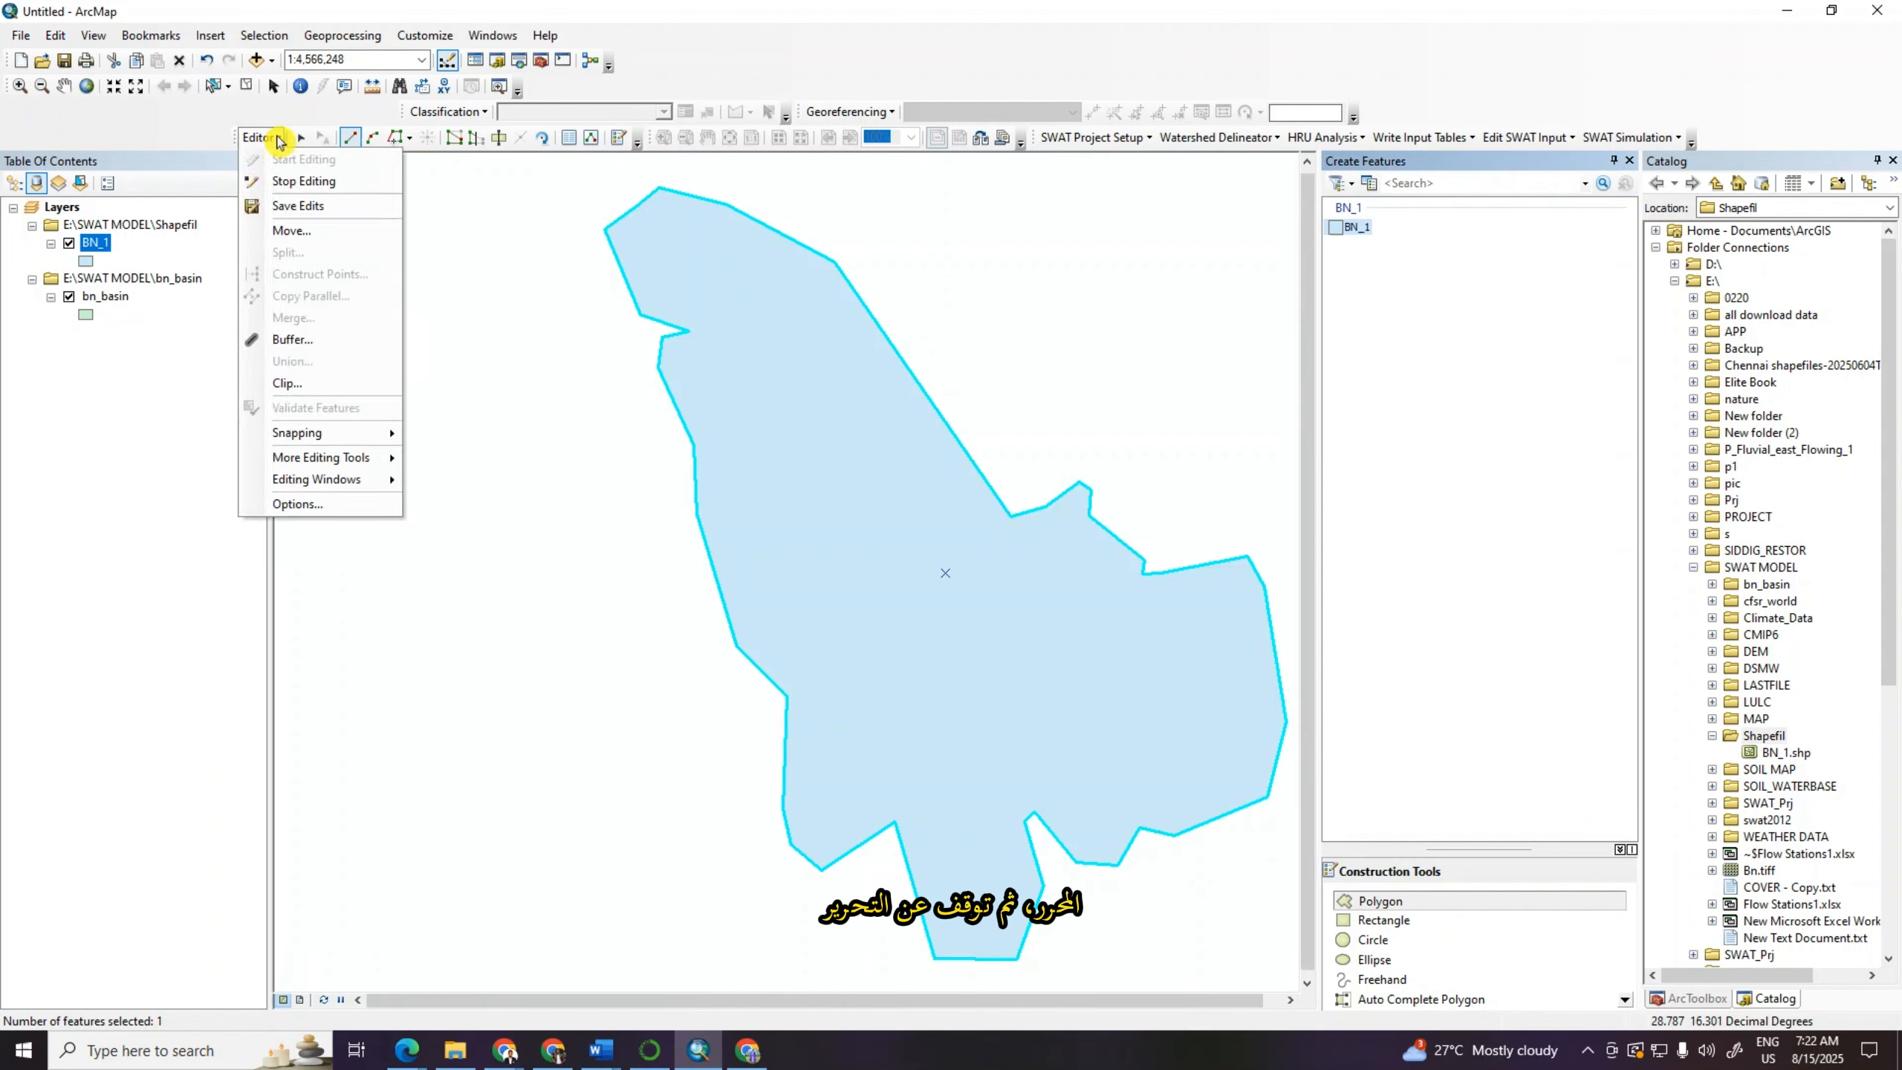
{"action": "left_click", "coordinate": [294, 189]}
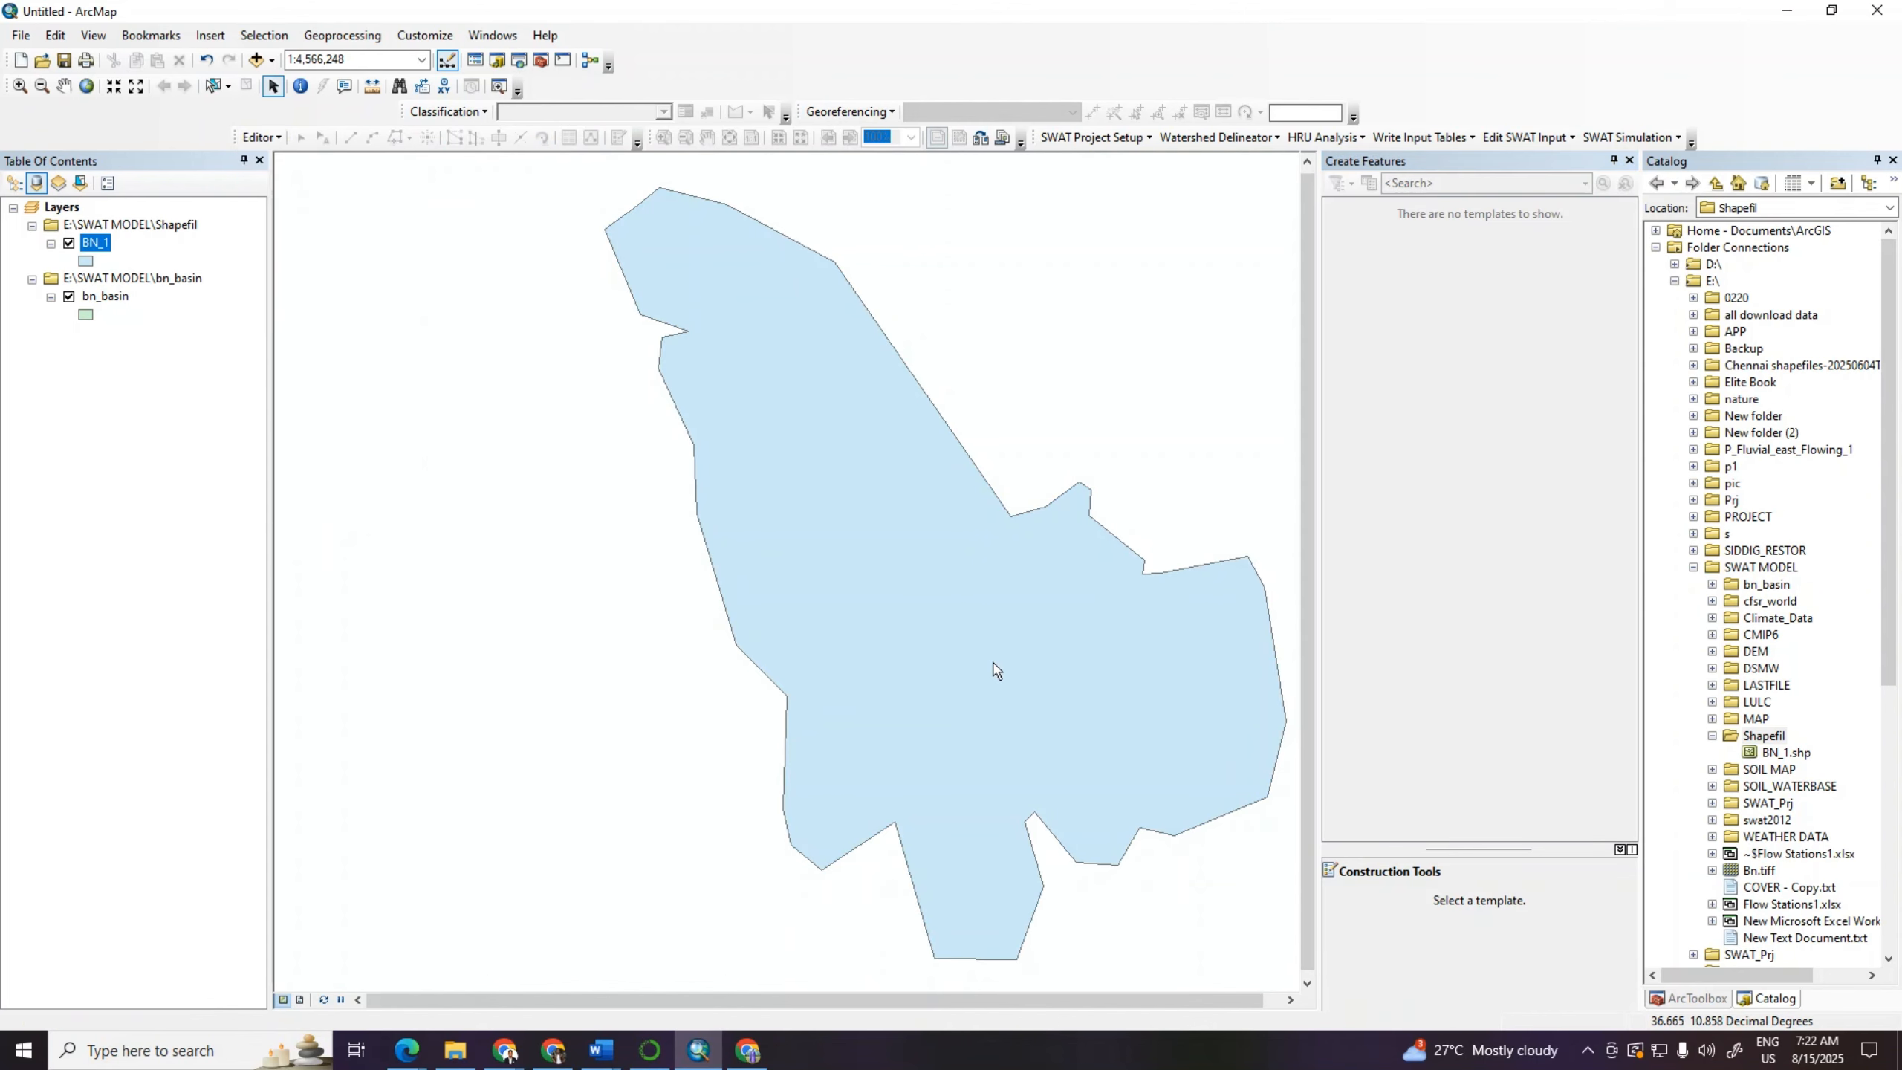
Step: Switch to File Explorer and move the BN_1 shapefile files into a new folder inside SWAT MODEL\Shapefil, skipping the locked file
{"action": "left_click", "coordinate": [454, 1050]}
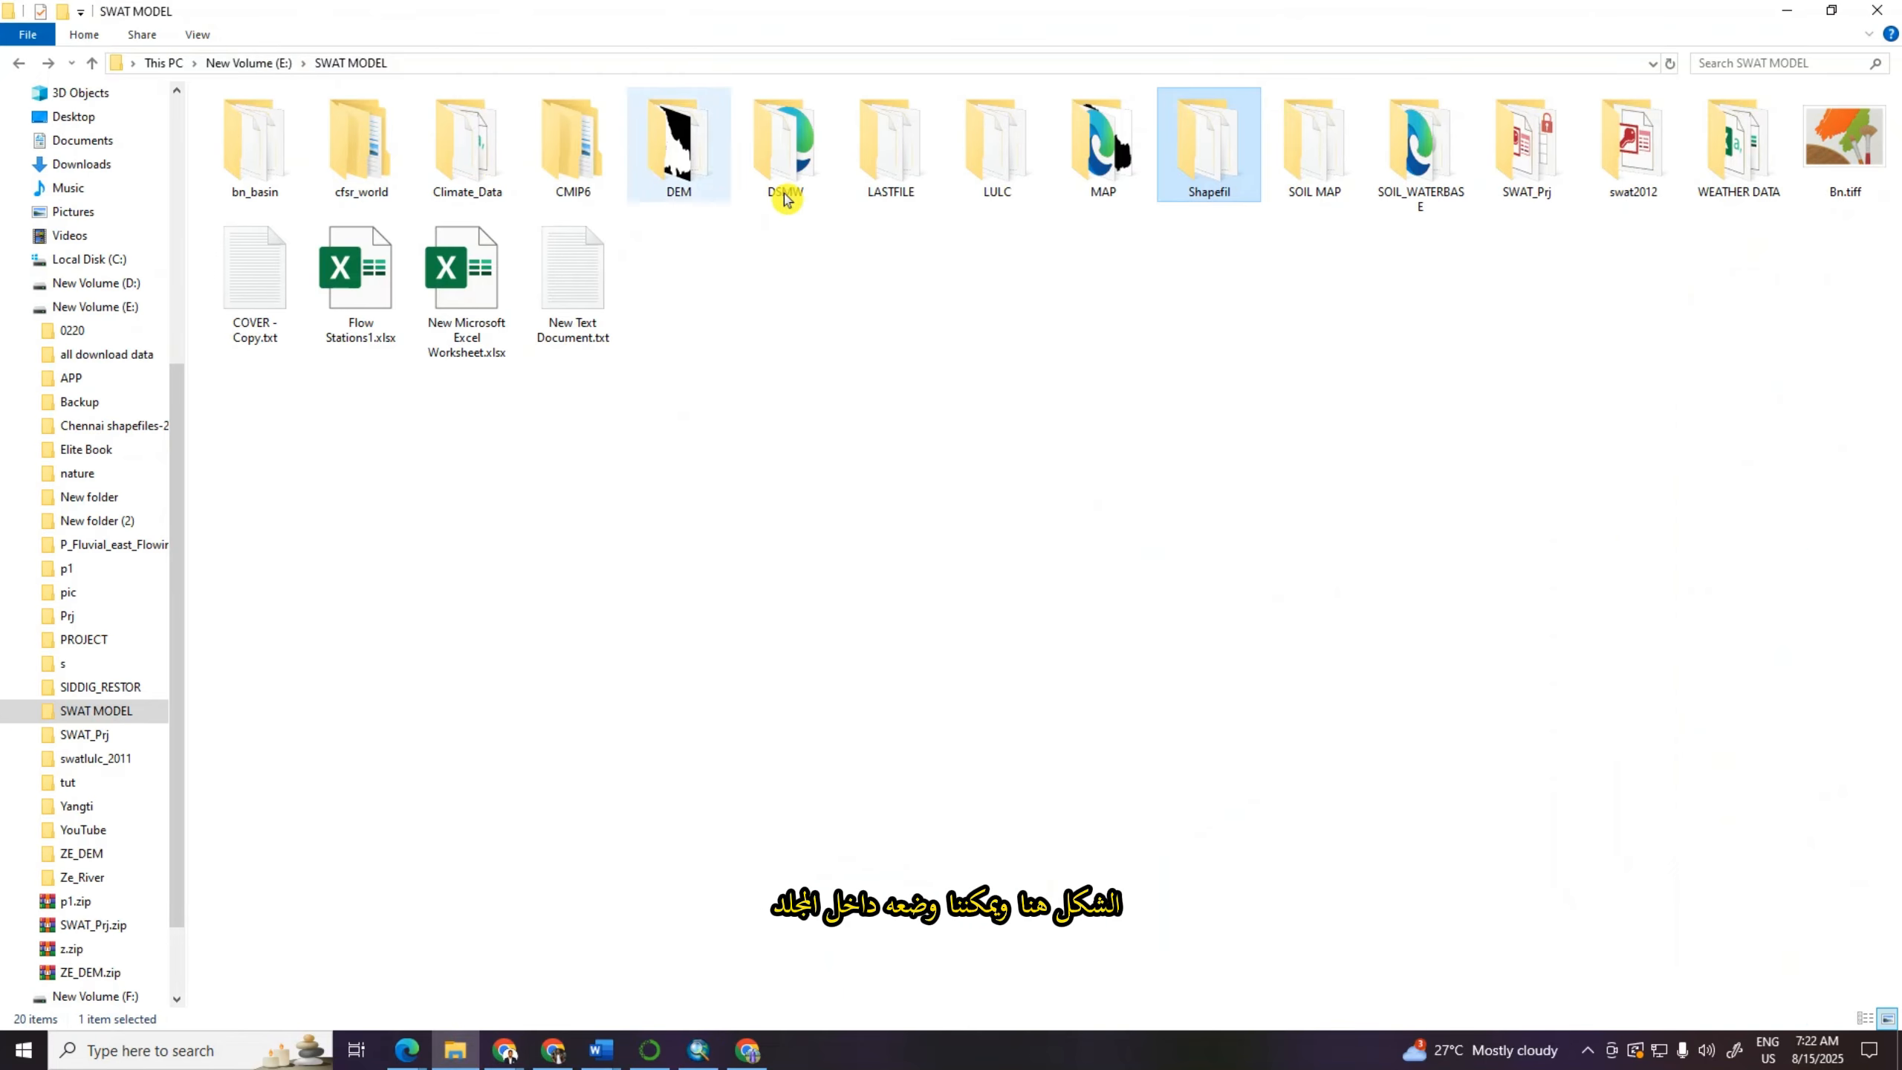
{"action": "double_click", "coordinate": [1226, 179]}
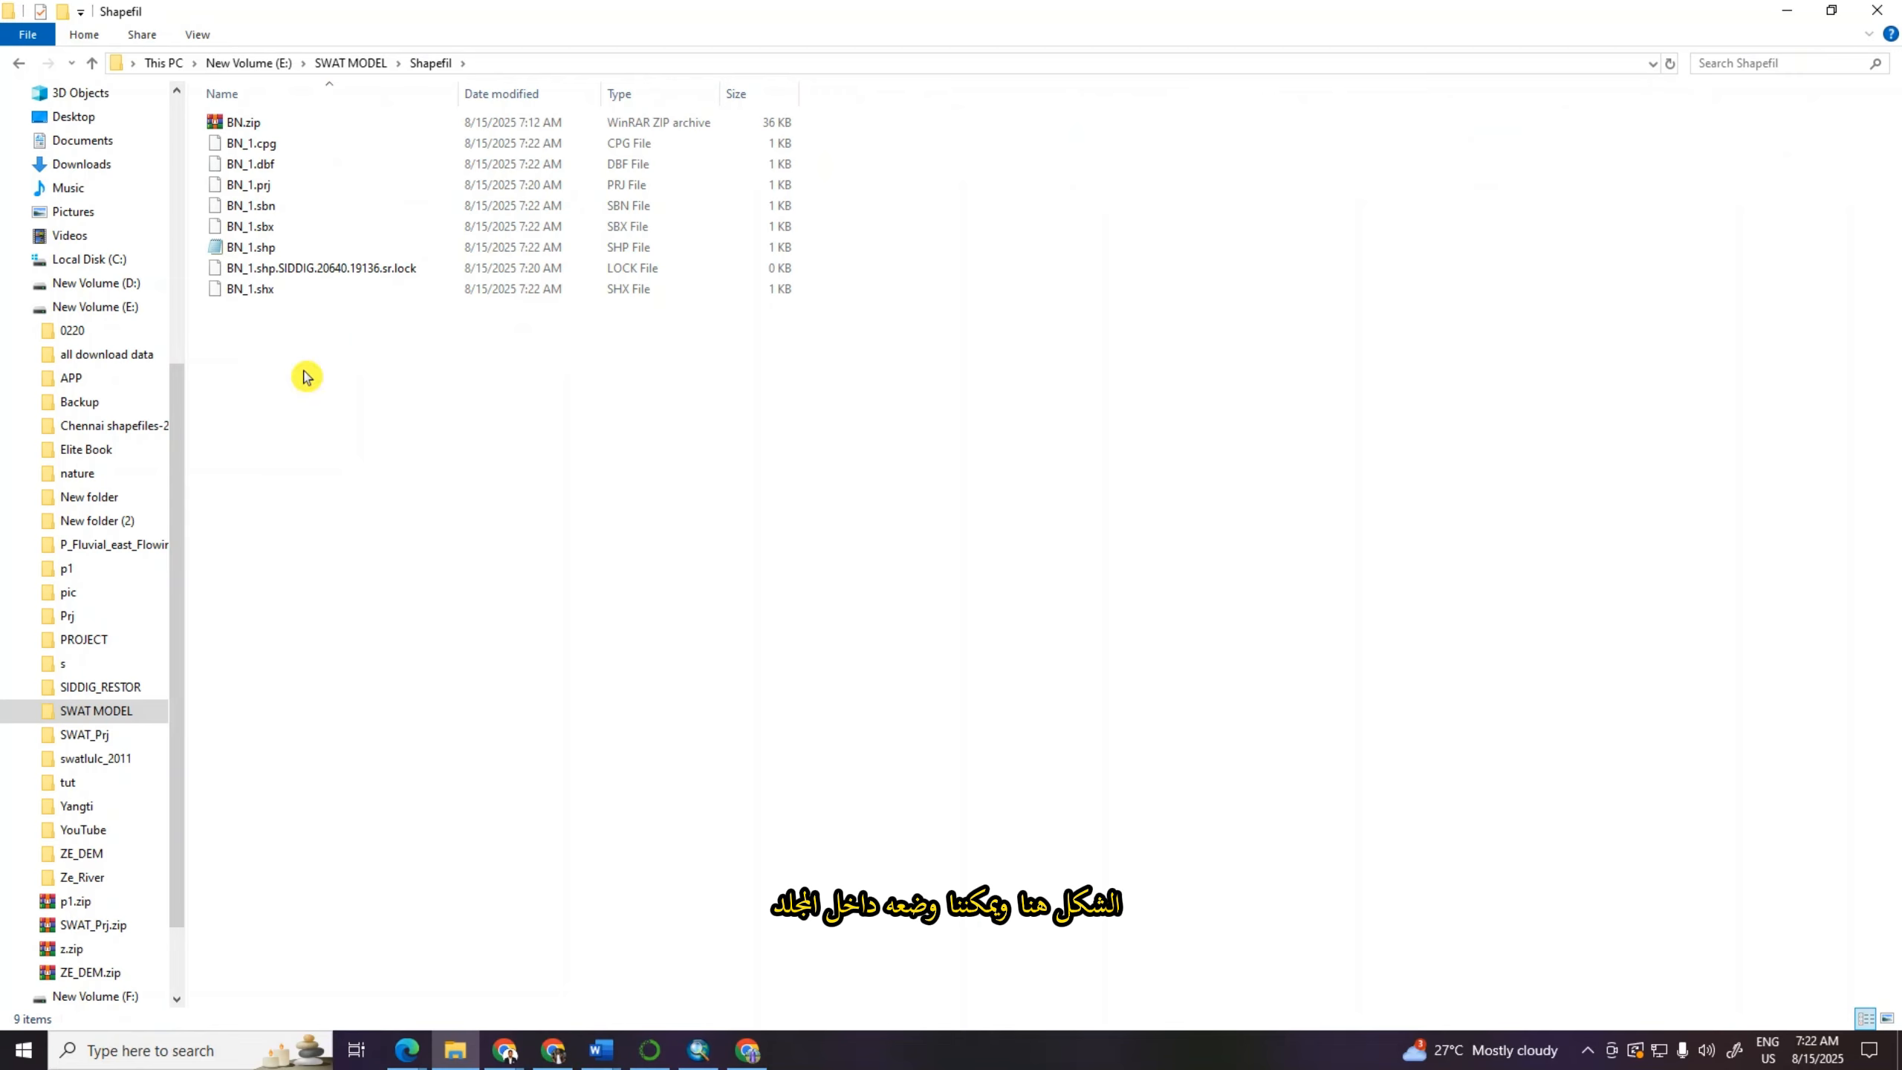
{"action": "left_click", "coordinate": [62, 10]}
{"action": "left_click", "coordinate": [270, 375]}
{"action": "left_click_drag", "start_coordinate": [263, 381], "coordinate": [242, 171]}
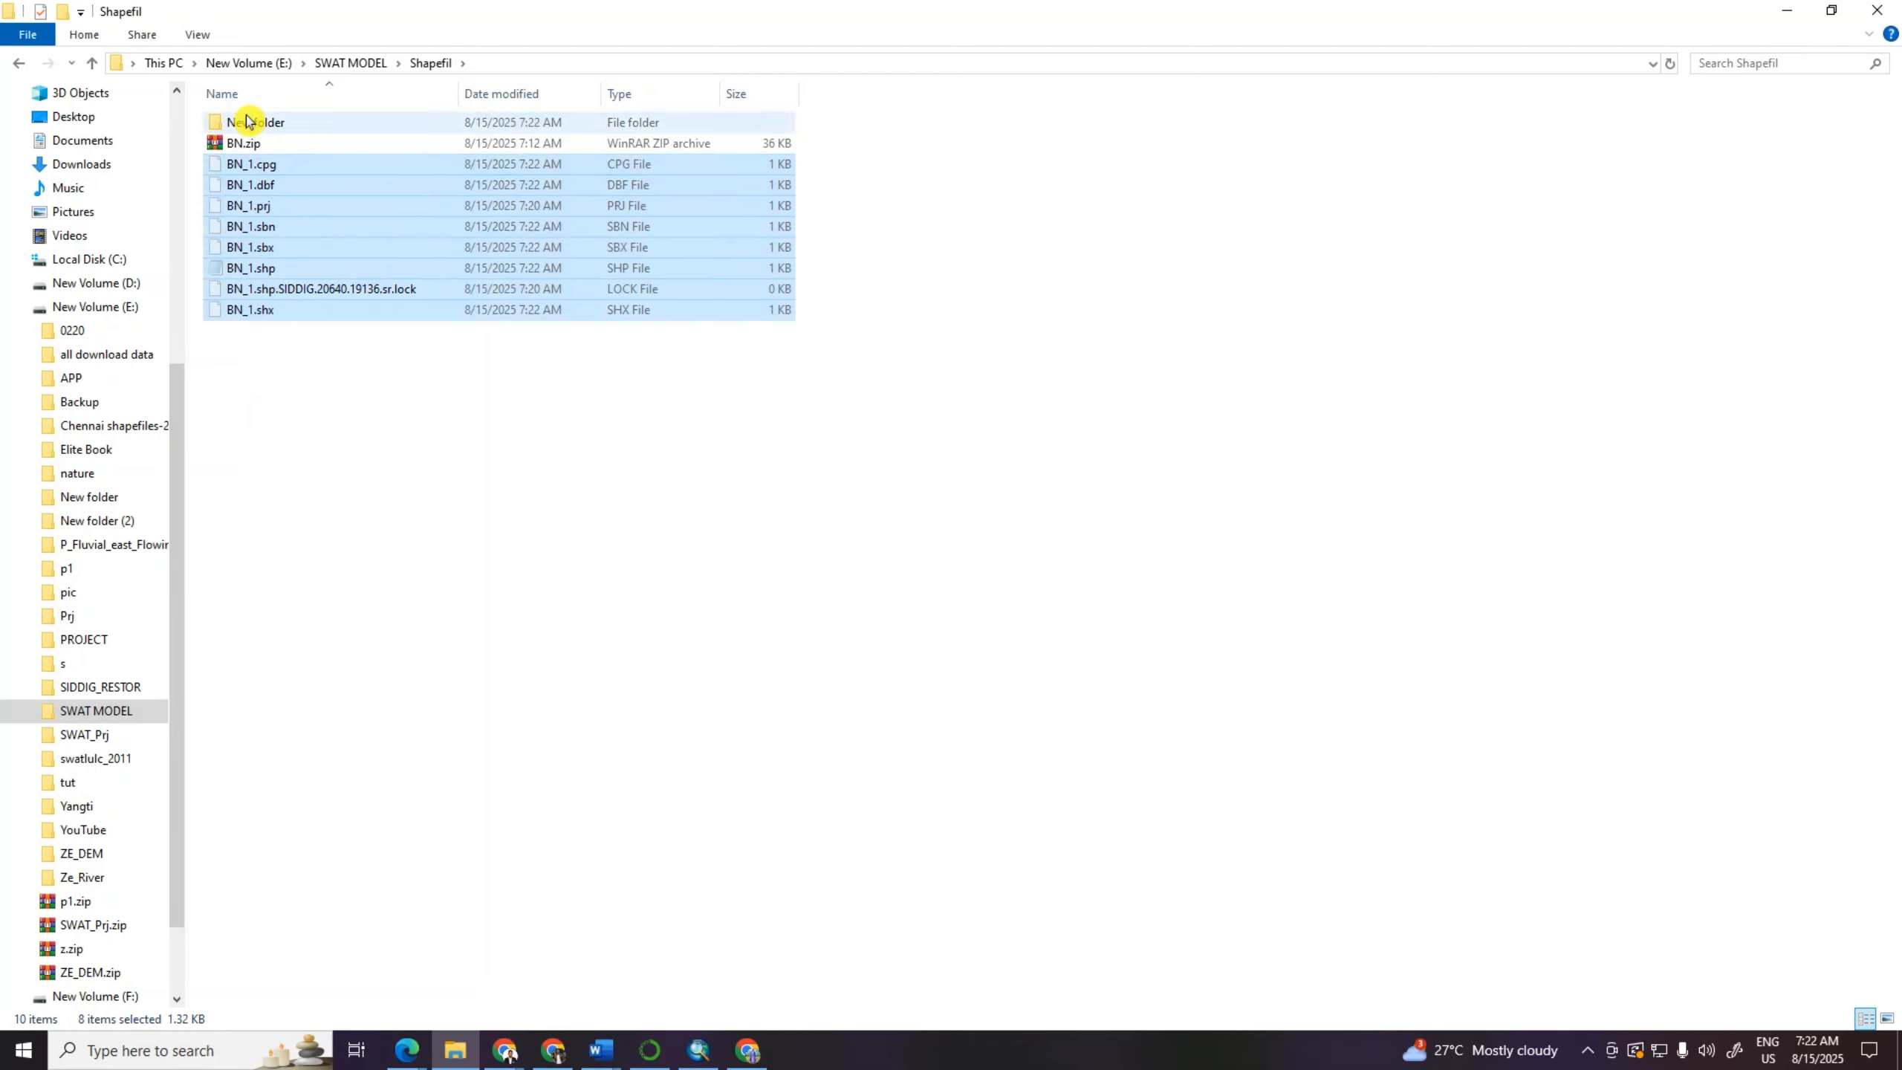
{"action": "double_click", "coordinate": [248, 121]}
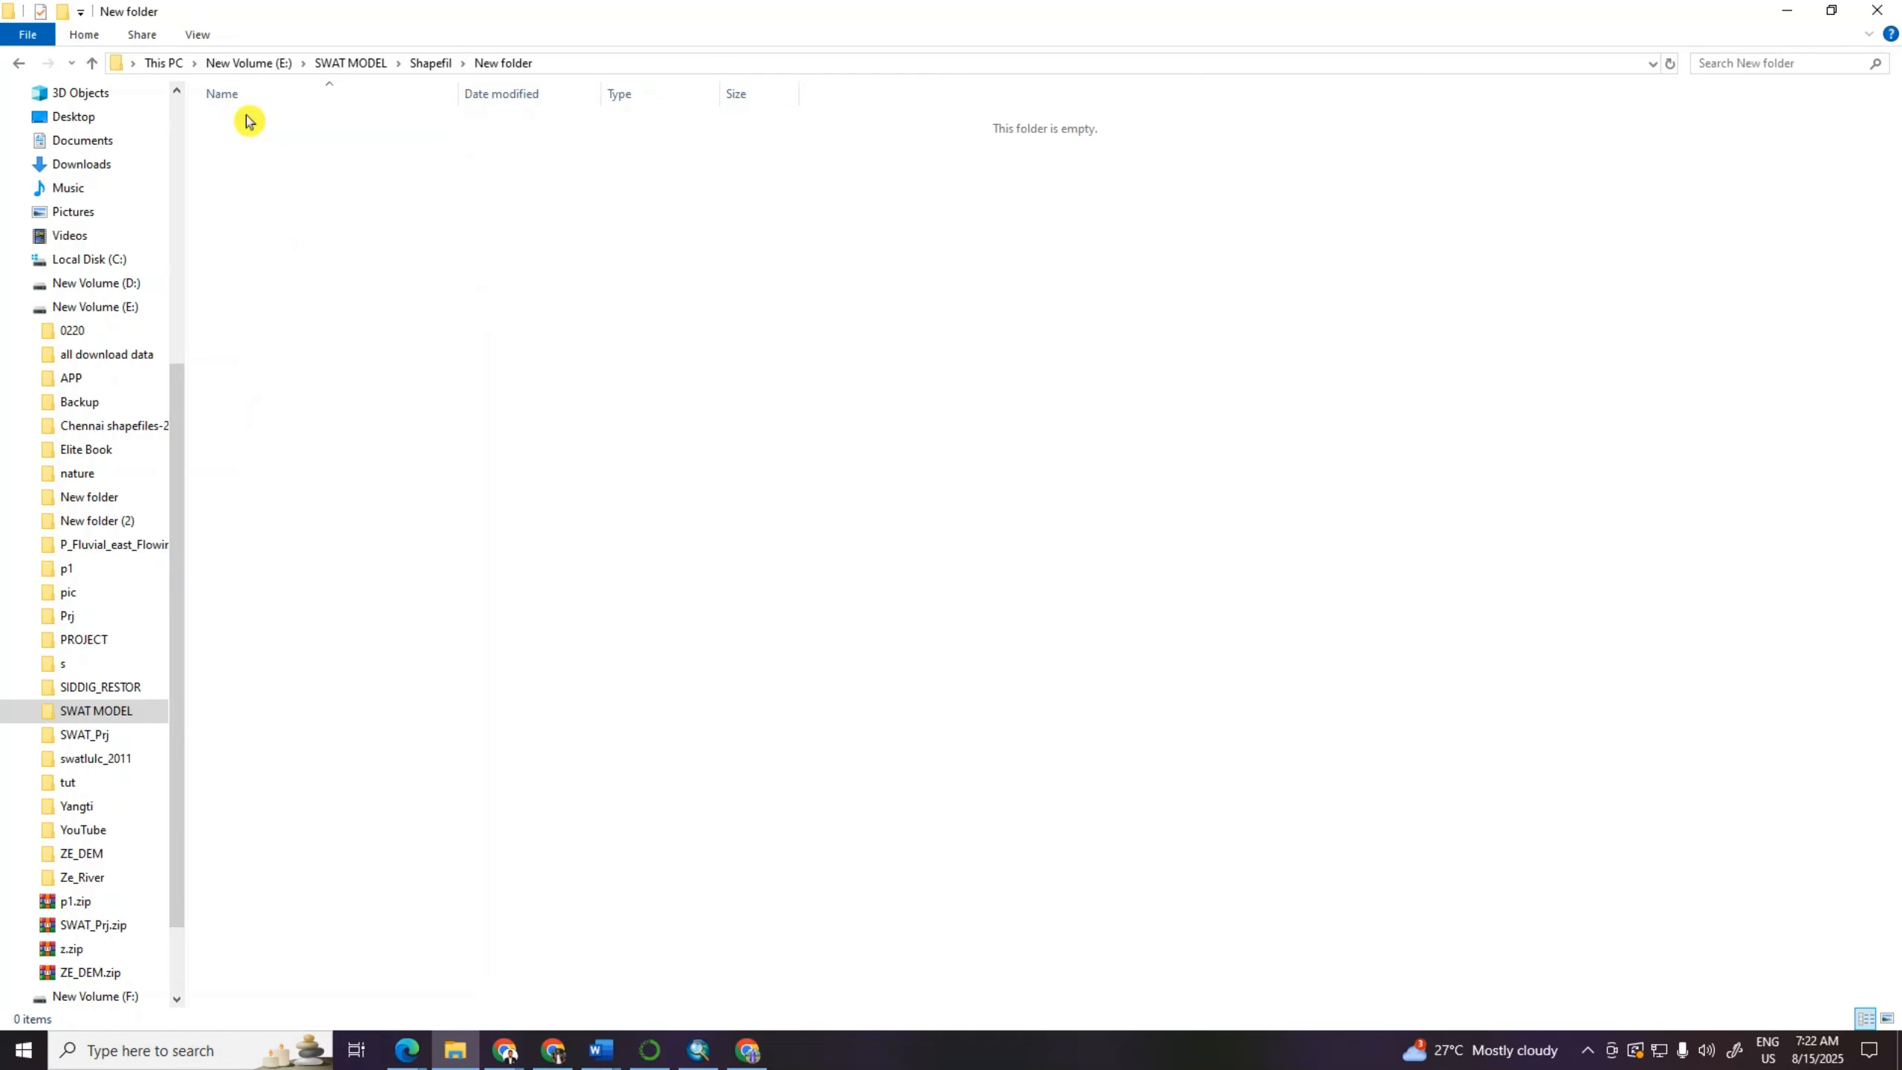
{"action": "key", "text": "ctrl+v"}
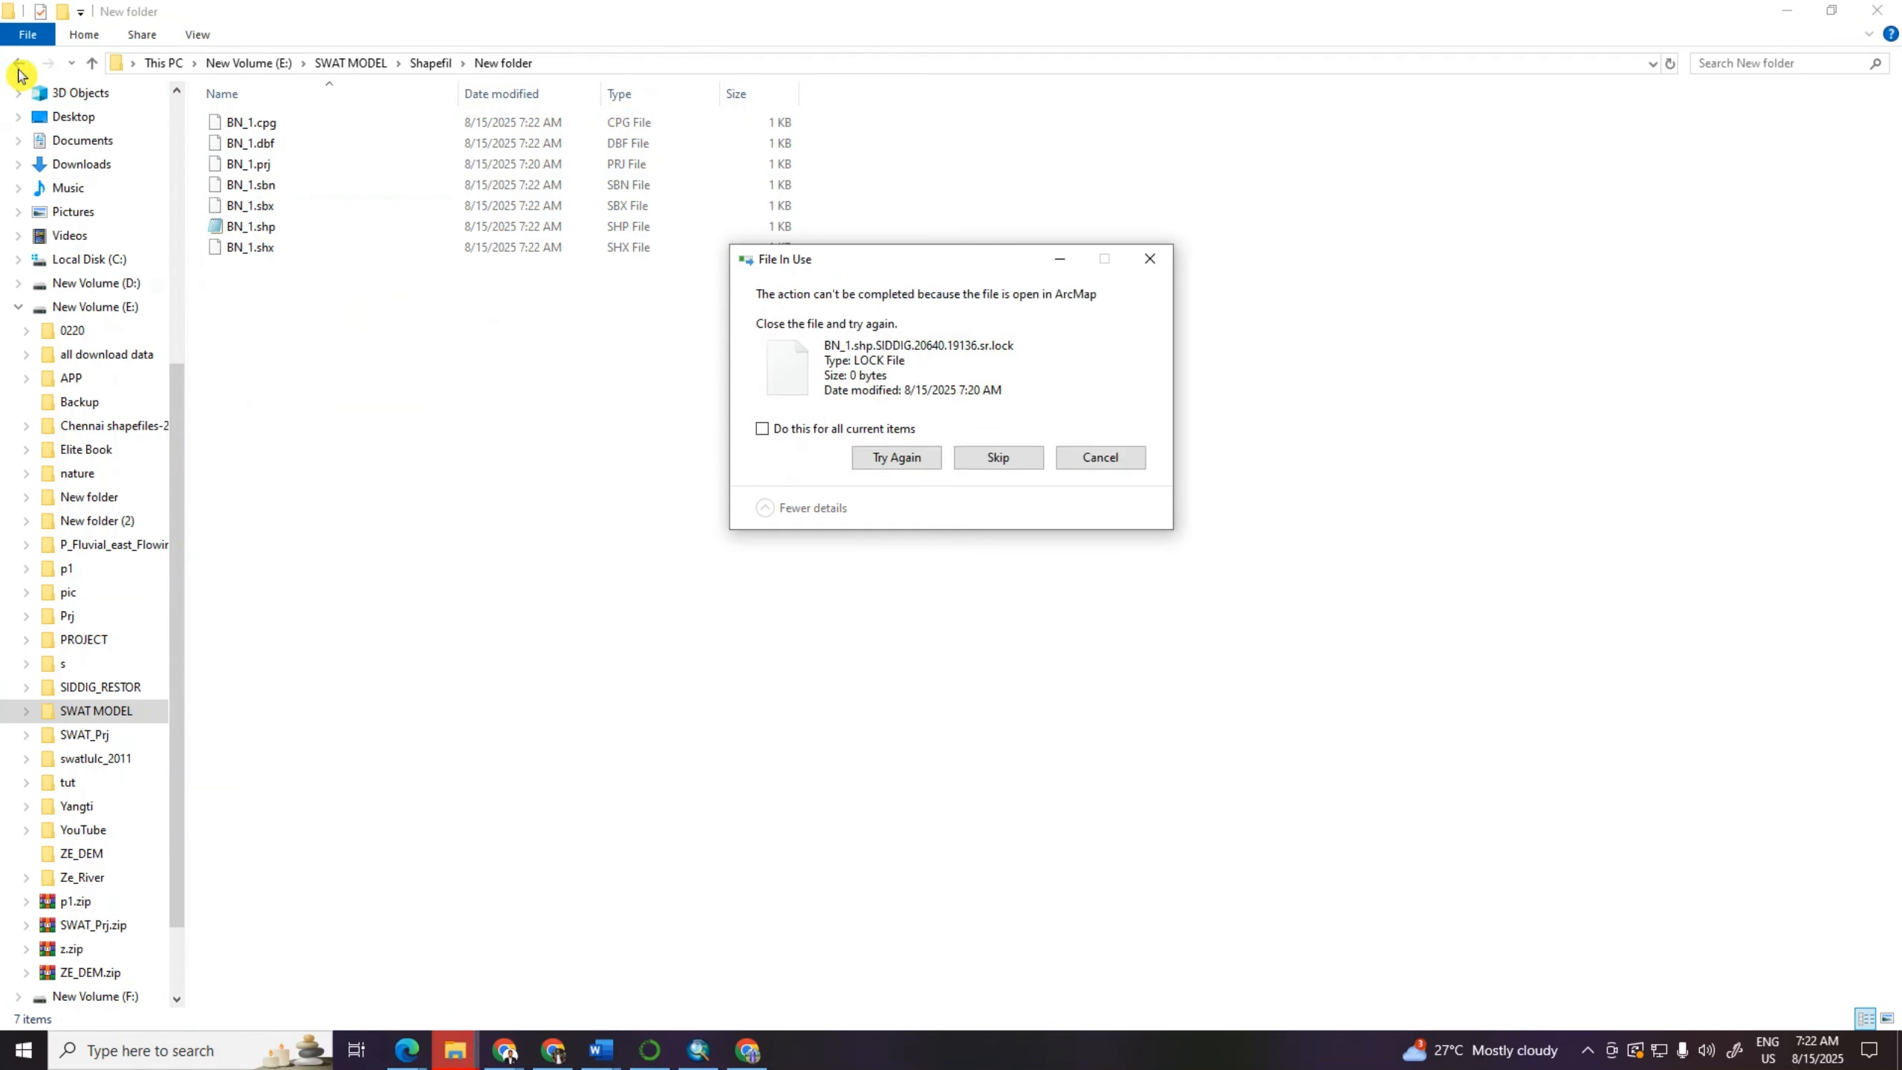
{"action": "left_click", "coordinate": [982, 458]}
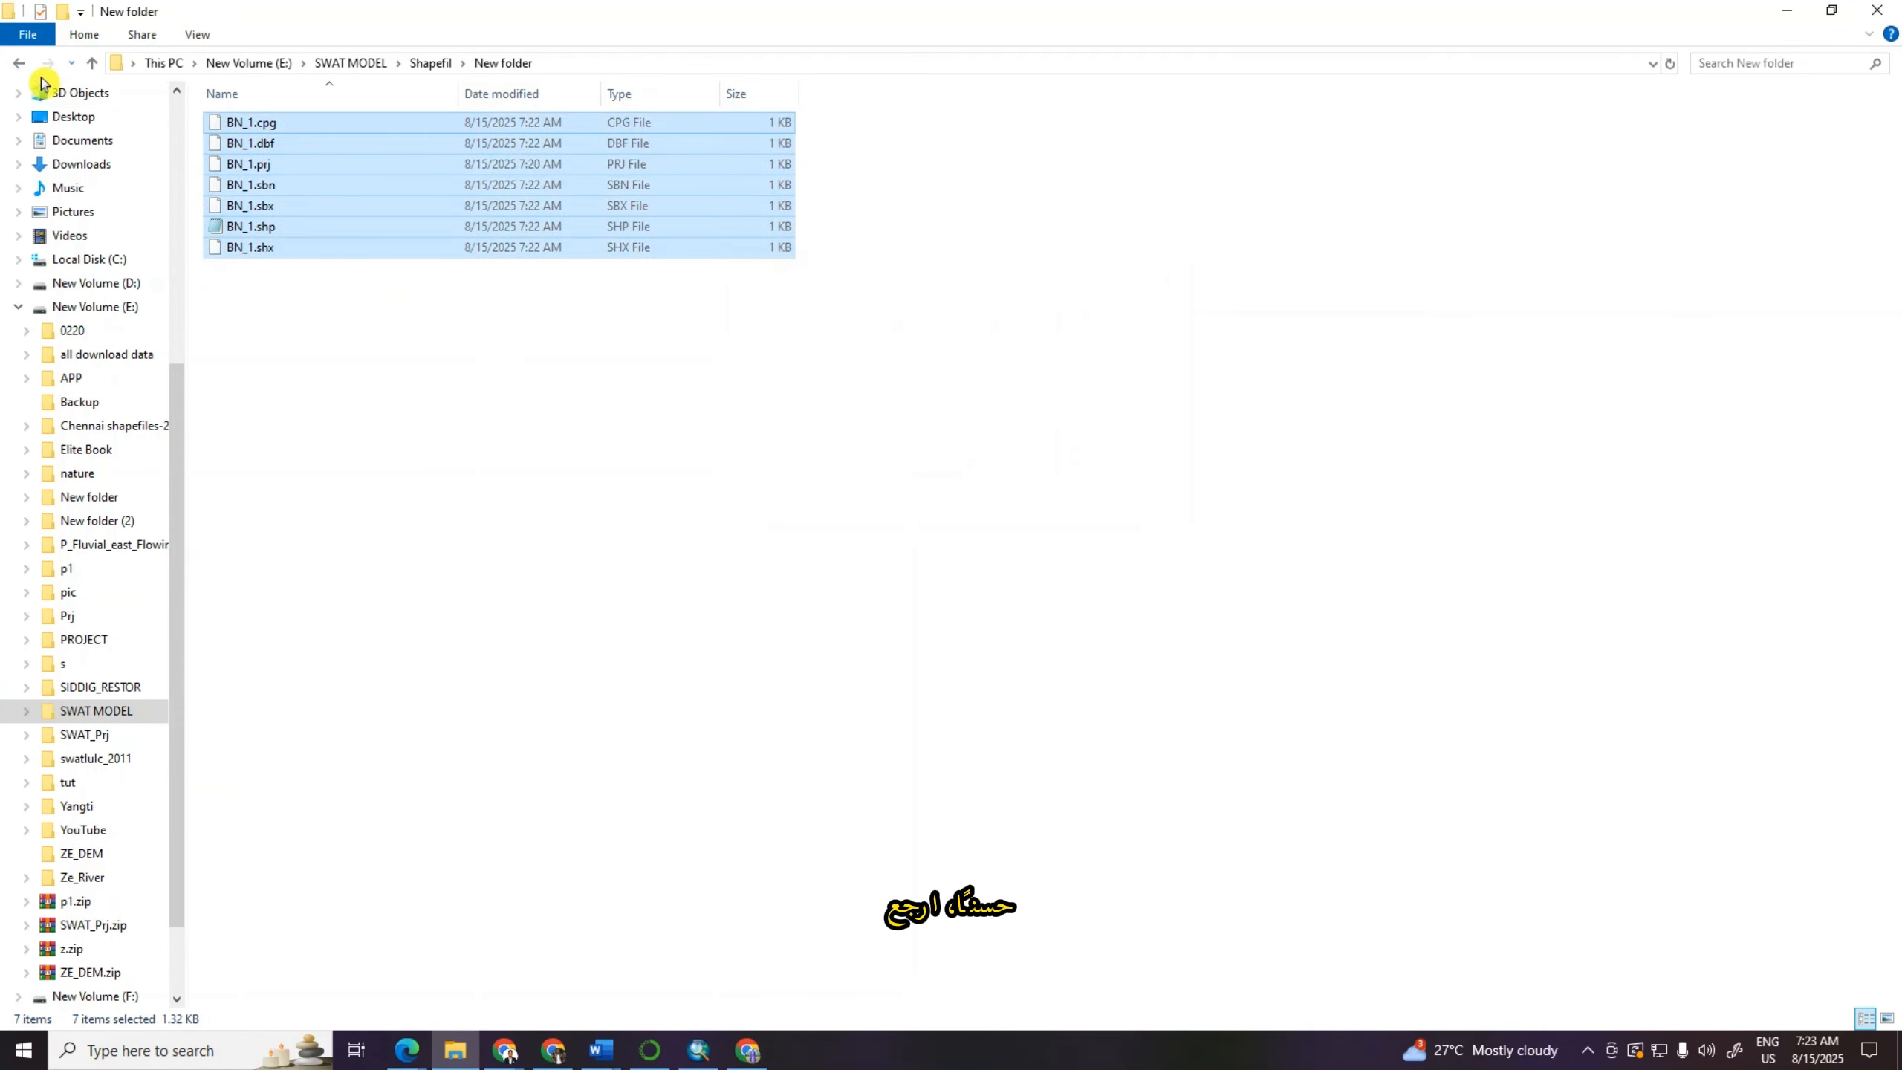
Step: Compress the new folder in Shapefil into a ZIP archive named New folder.zip
{"action": "left_click", "coordinate": [20, 64]}
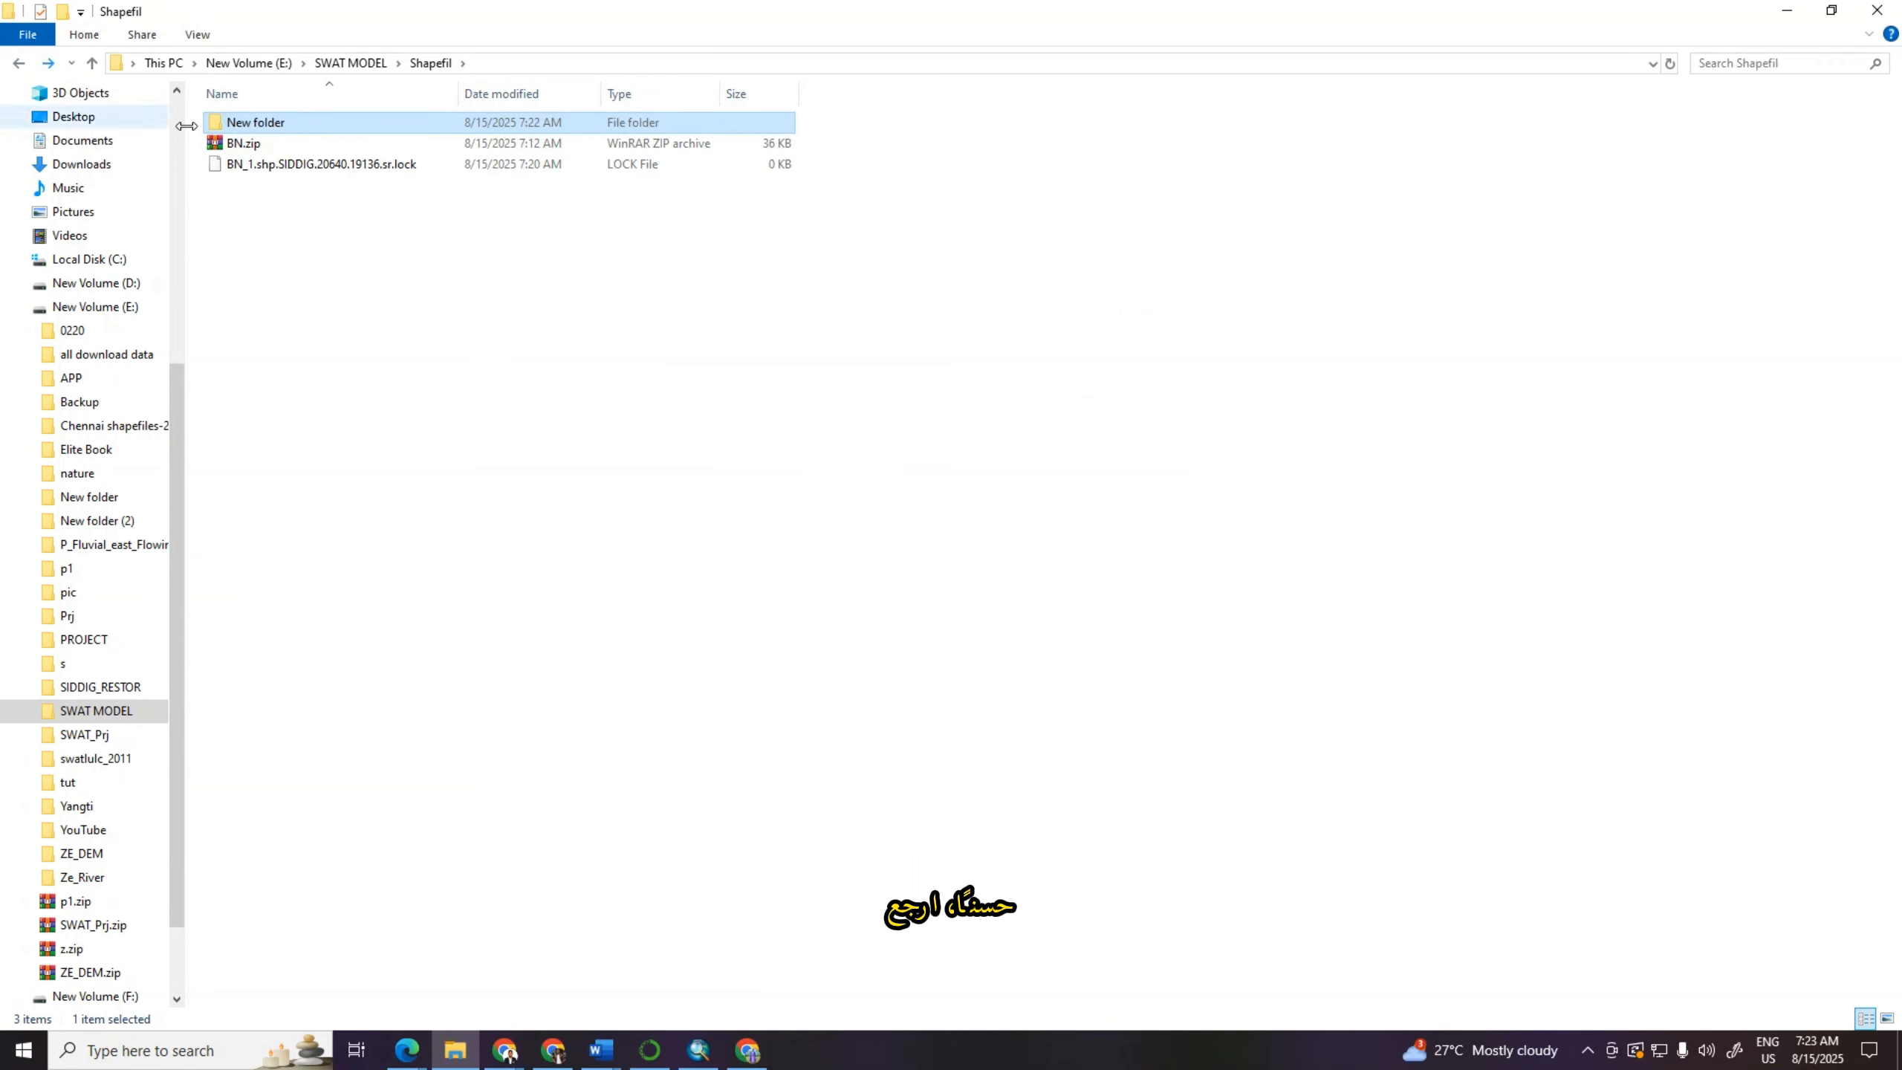
{"action": "right_click", "coordinate": [274, 121]}
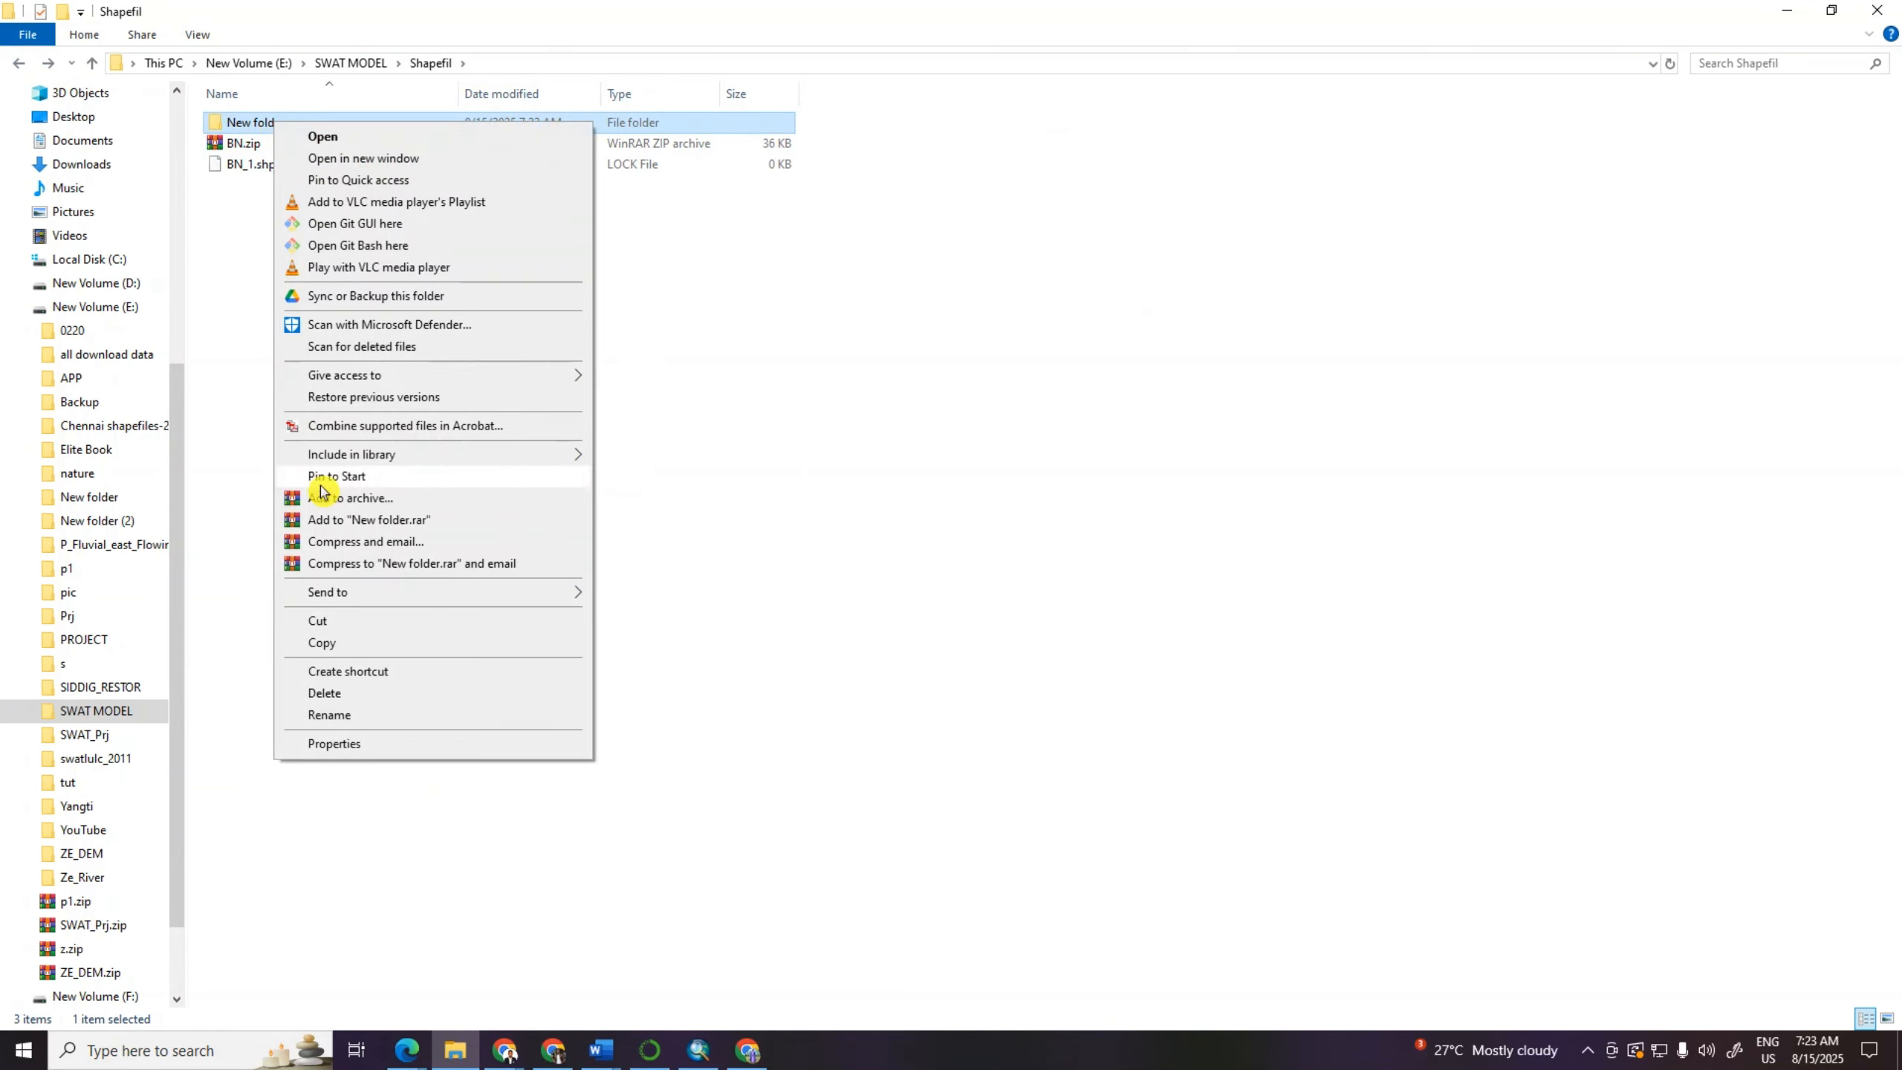
{"action": "left_click", "coordinate": [382, 504]}
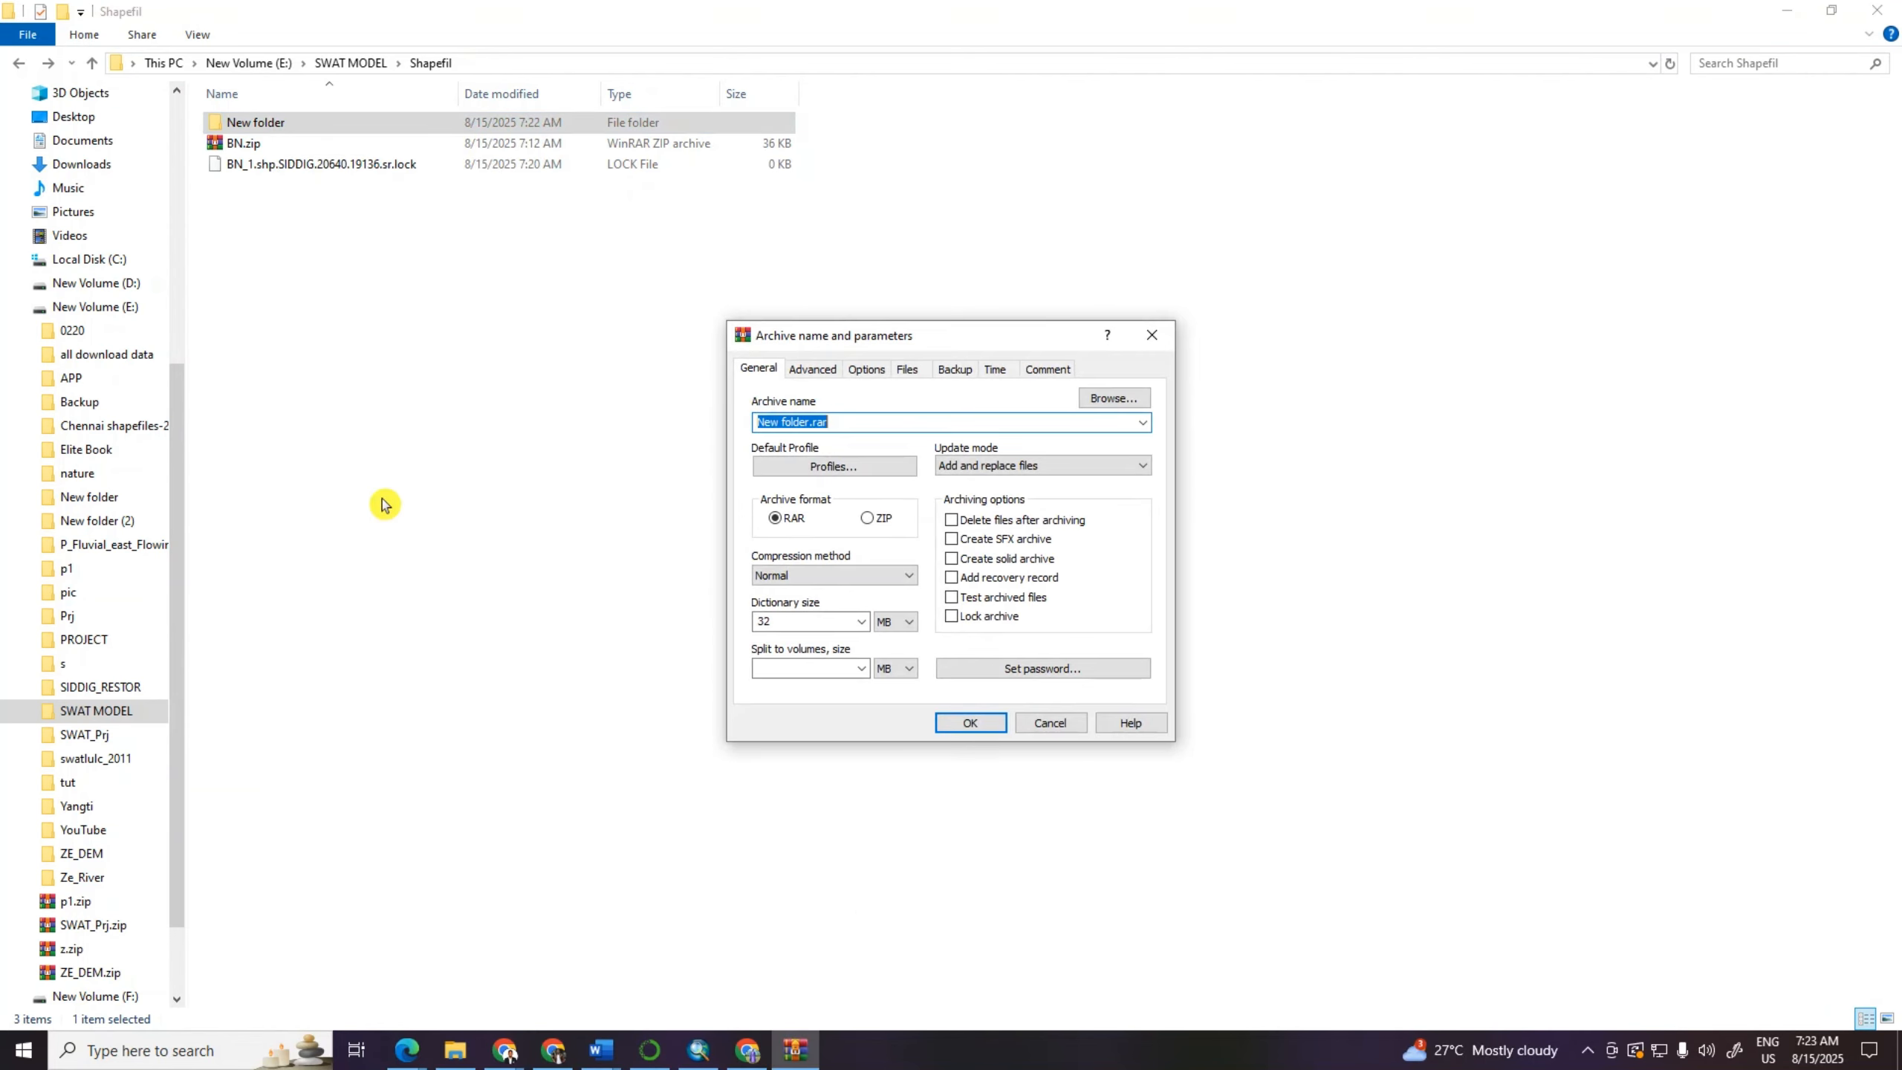
{"action": "left_click", "coordinate": [868, 520]}
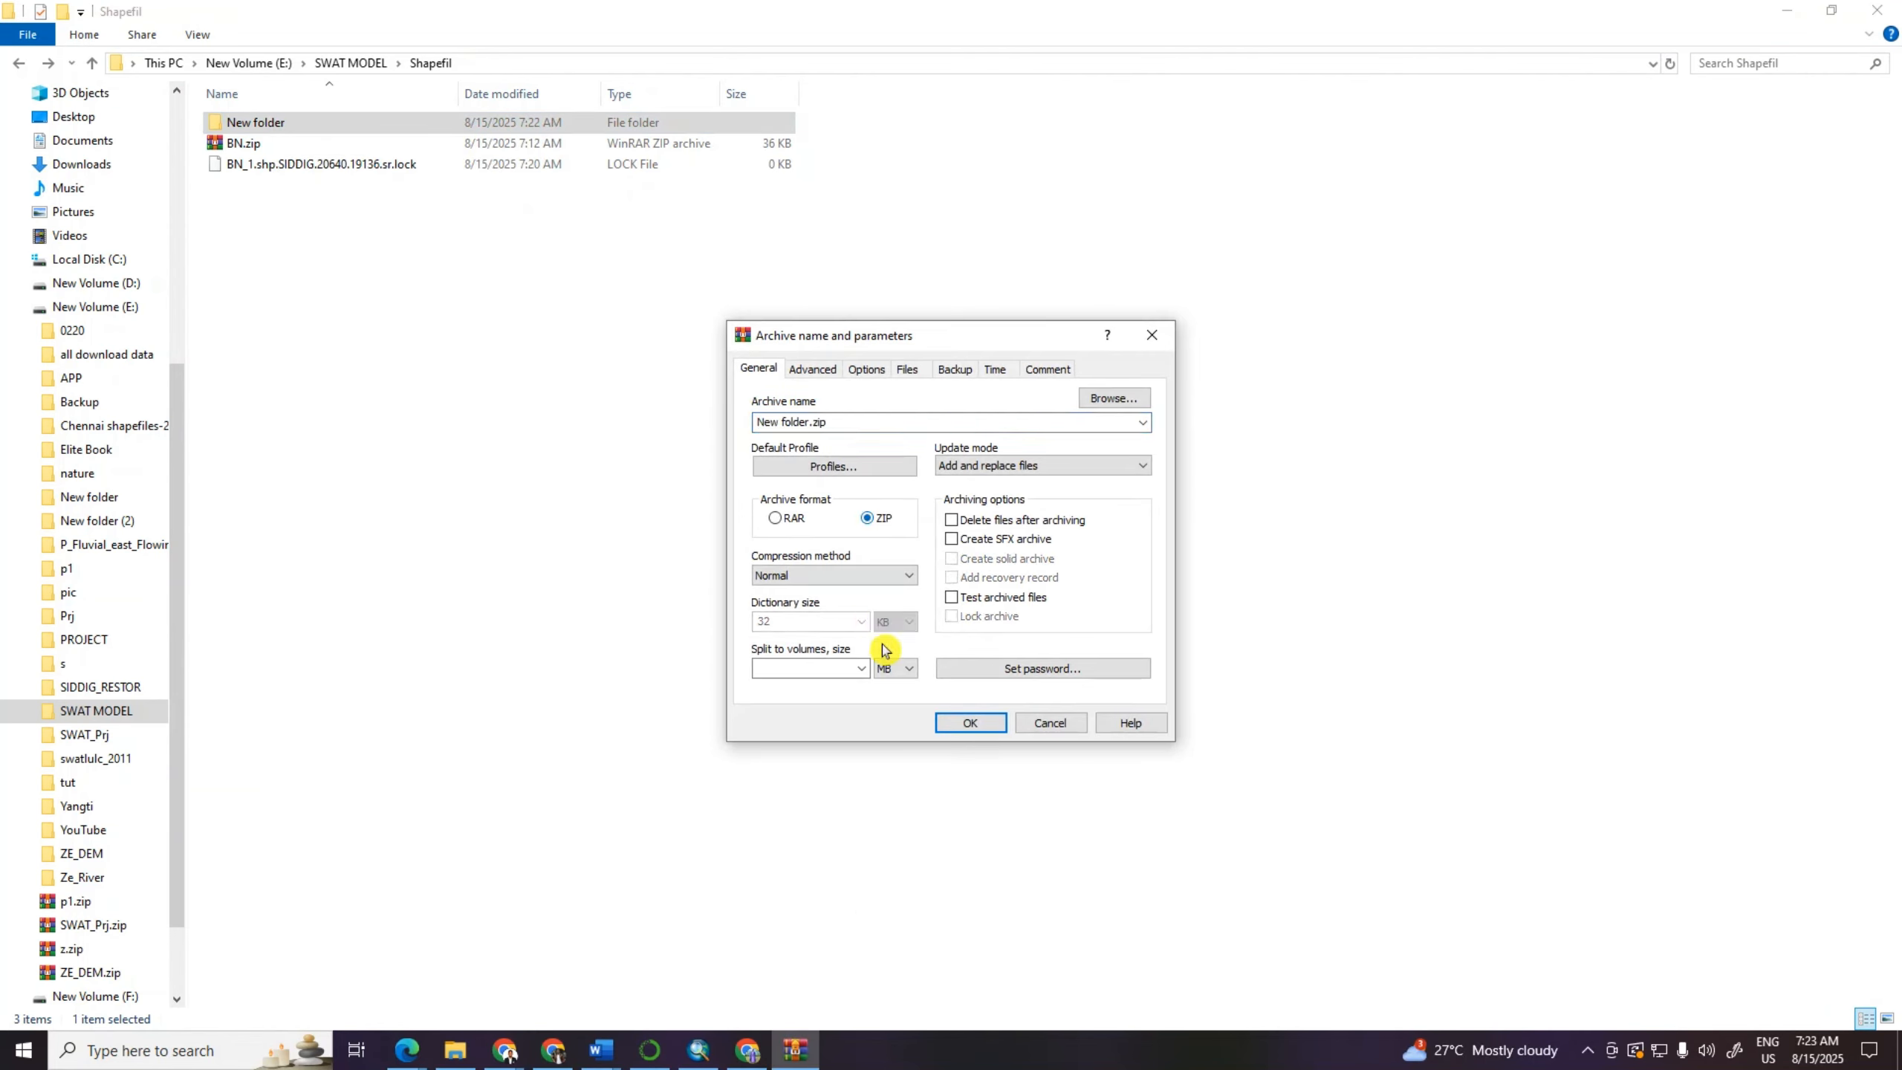
{"action": "left_click", "coordinate": [960, 722]}
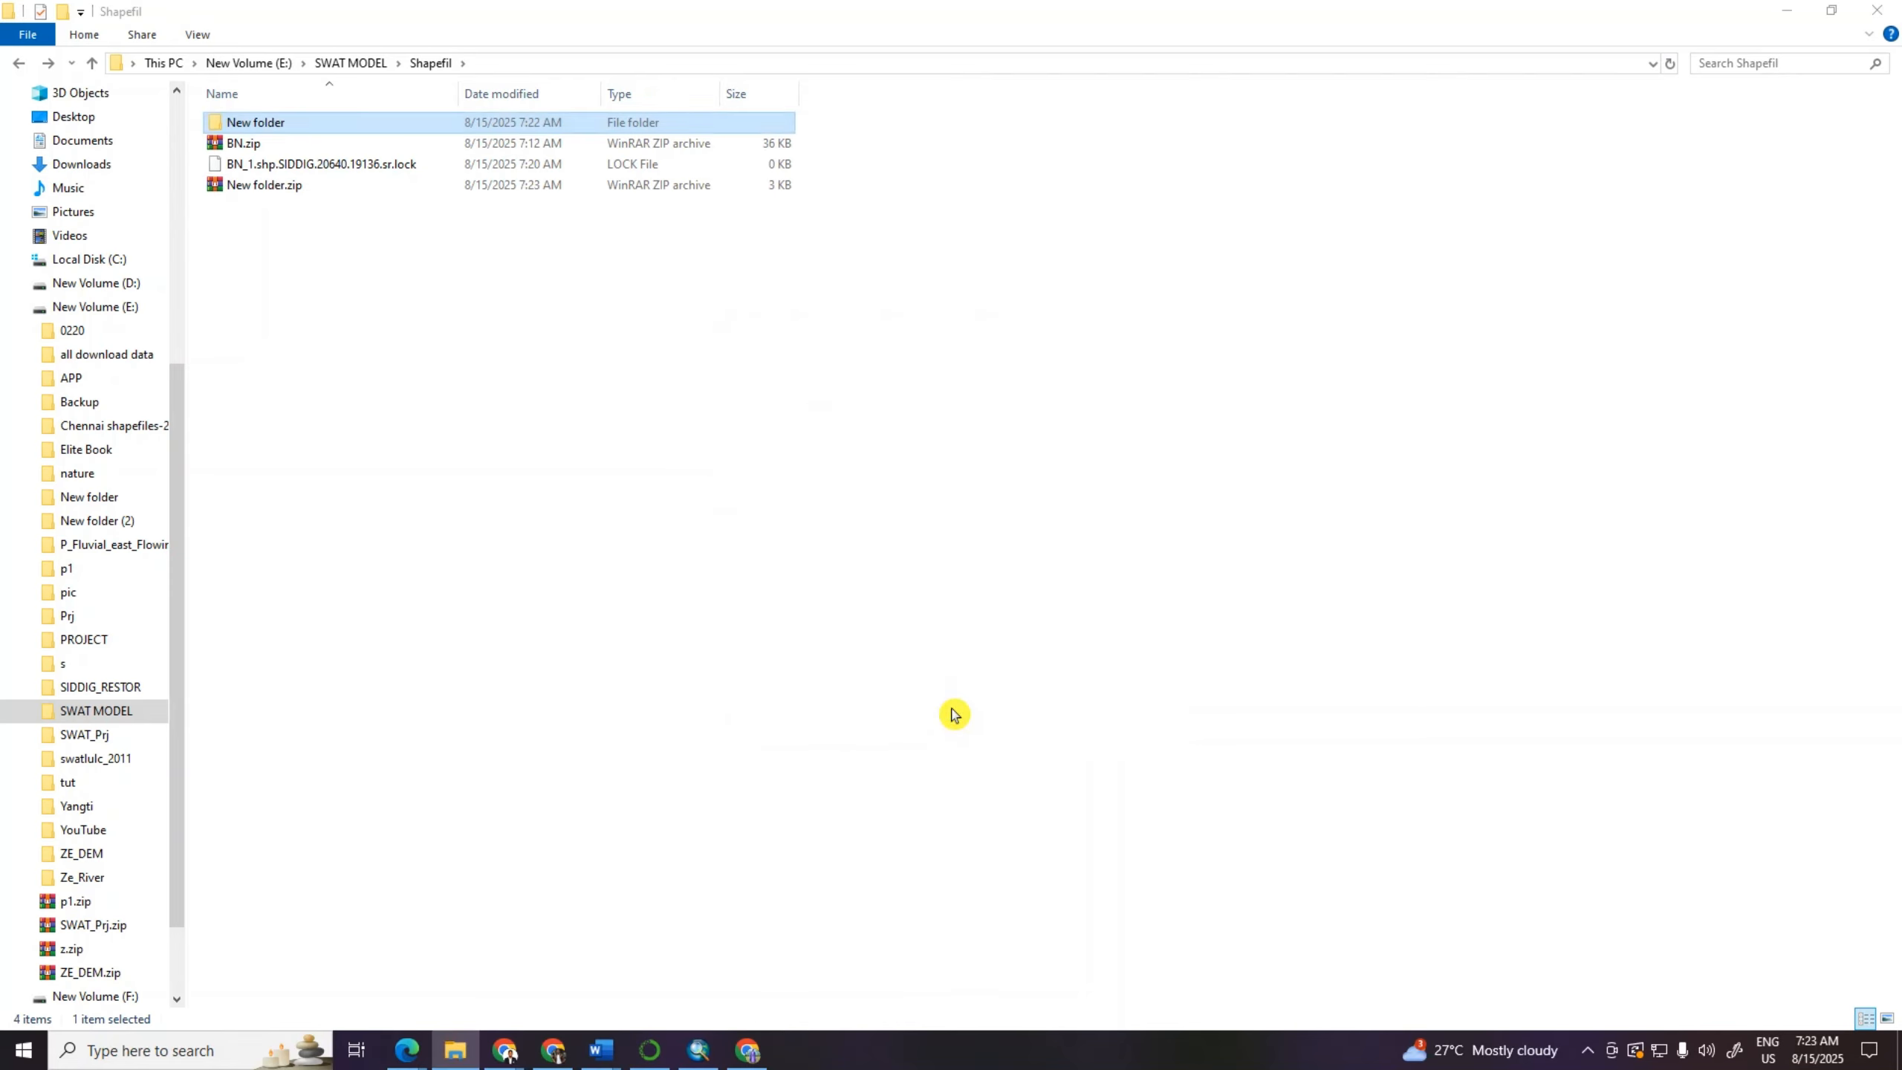
Step: Rename the New folder.zip archive in Shapefil to BN_1.zip
{"action": "left_click", "coordinate": [278, 187]}
{"action": "left_click", "coordinate": [251, 187]}
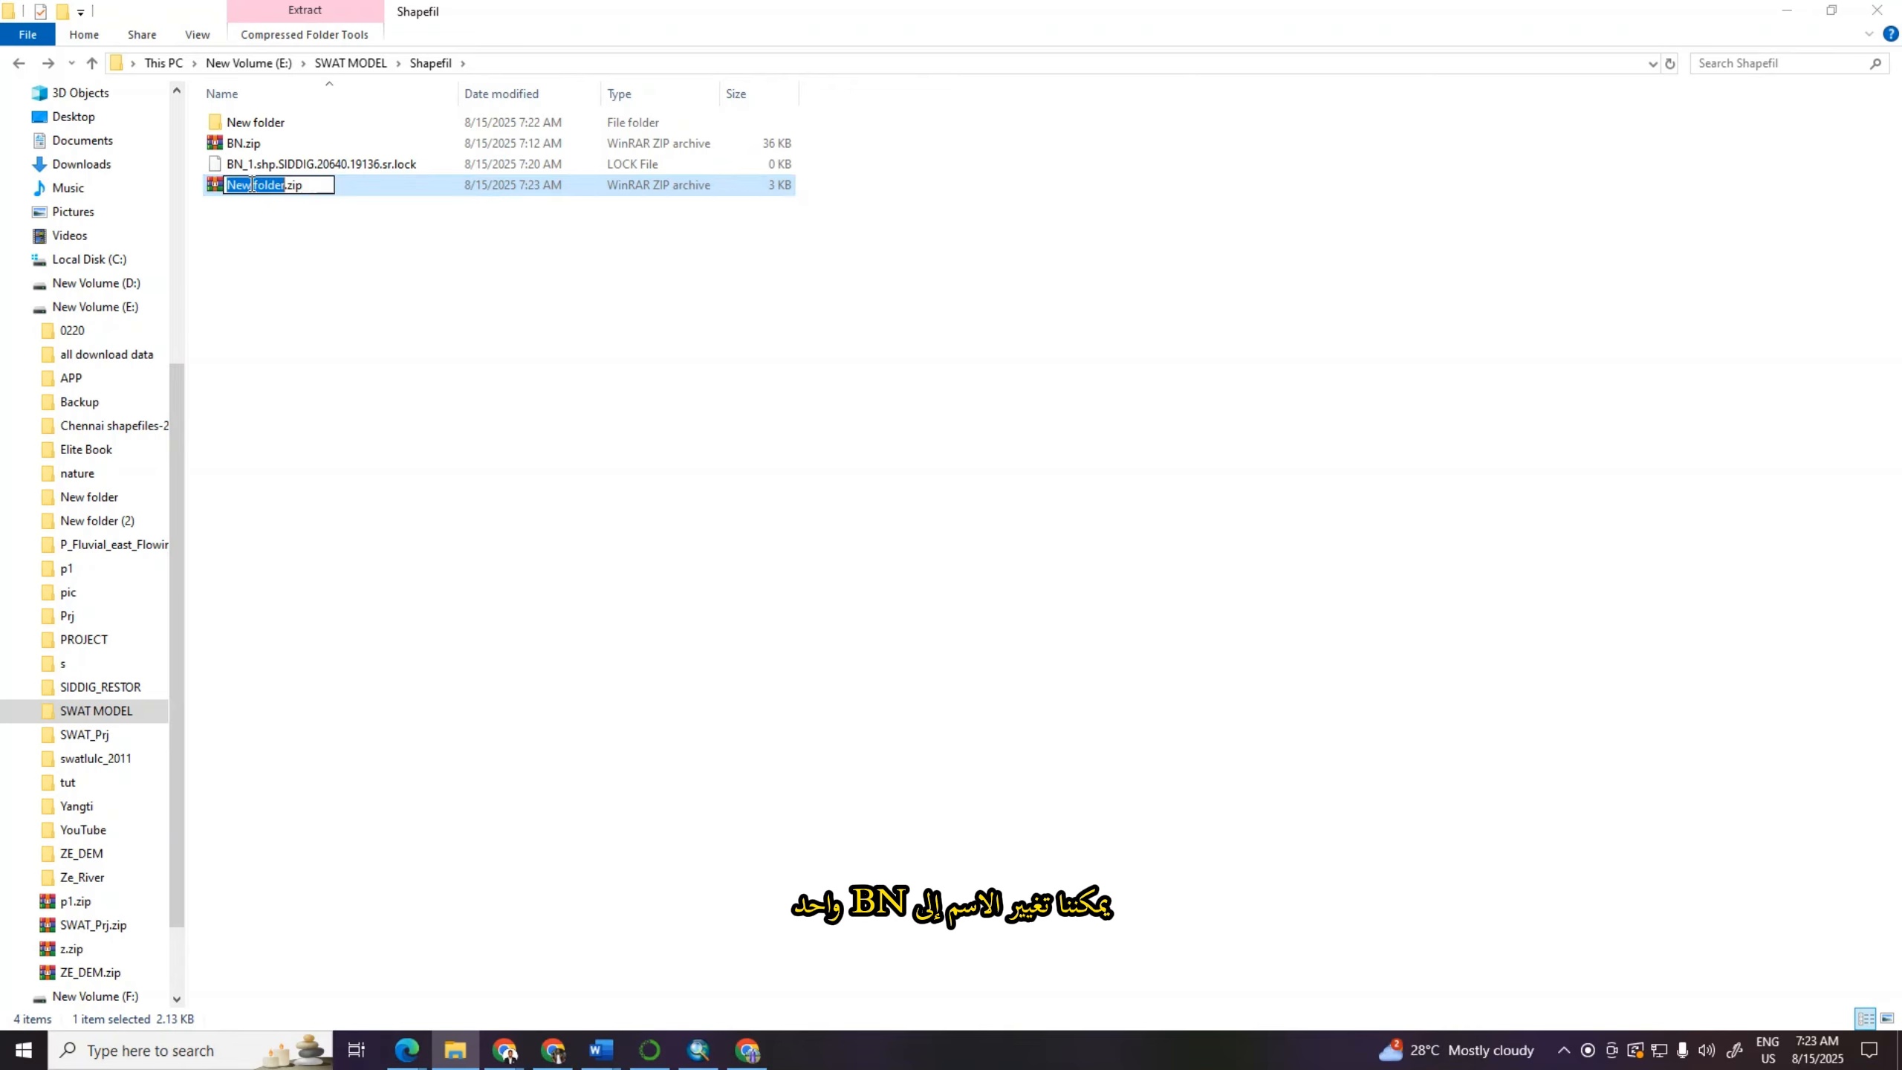
{"action": "type", "text": "BN_1"}
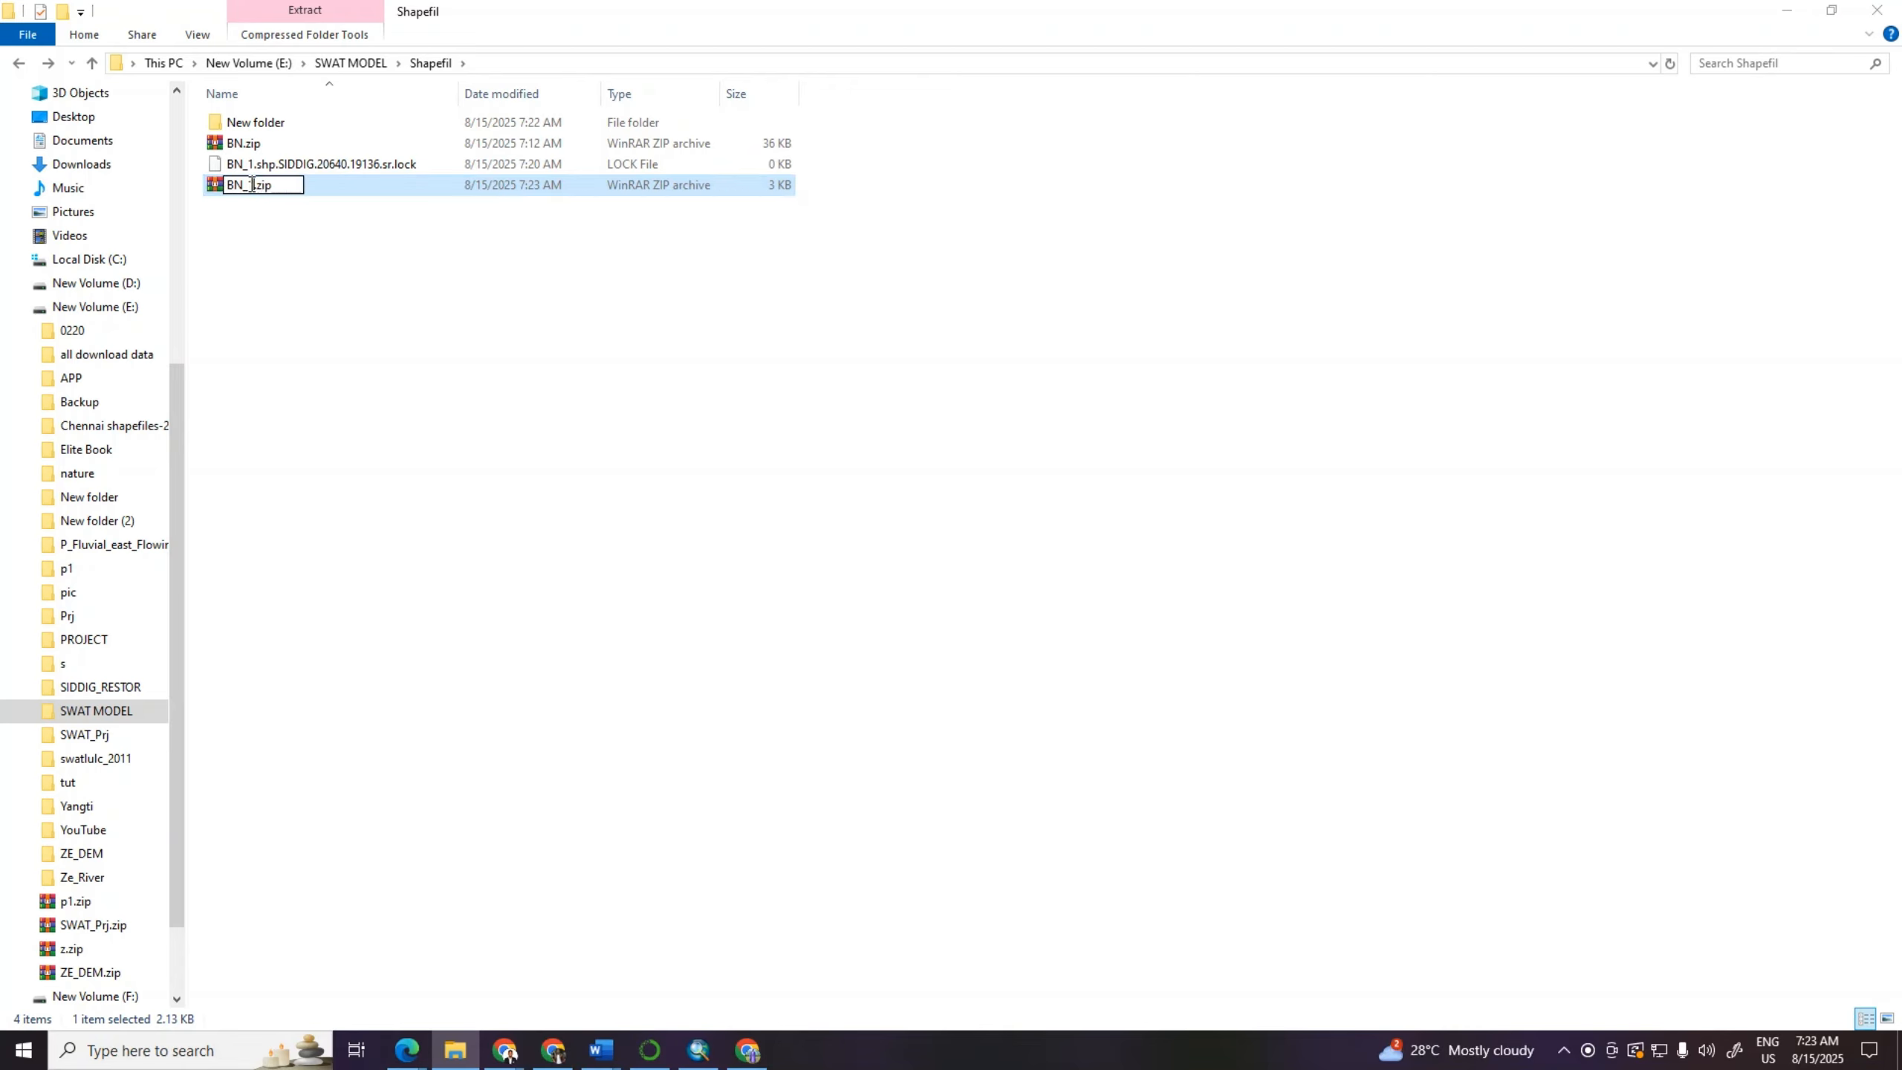
{"action": "left_click", "coordinate": [330, 247]}
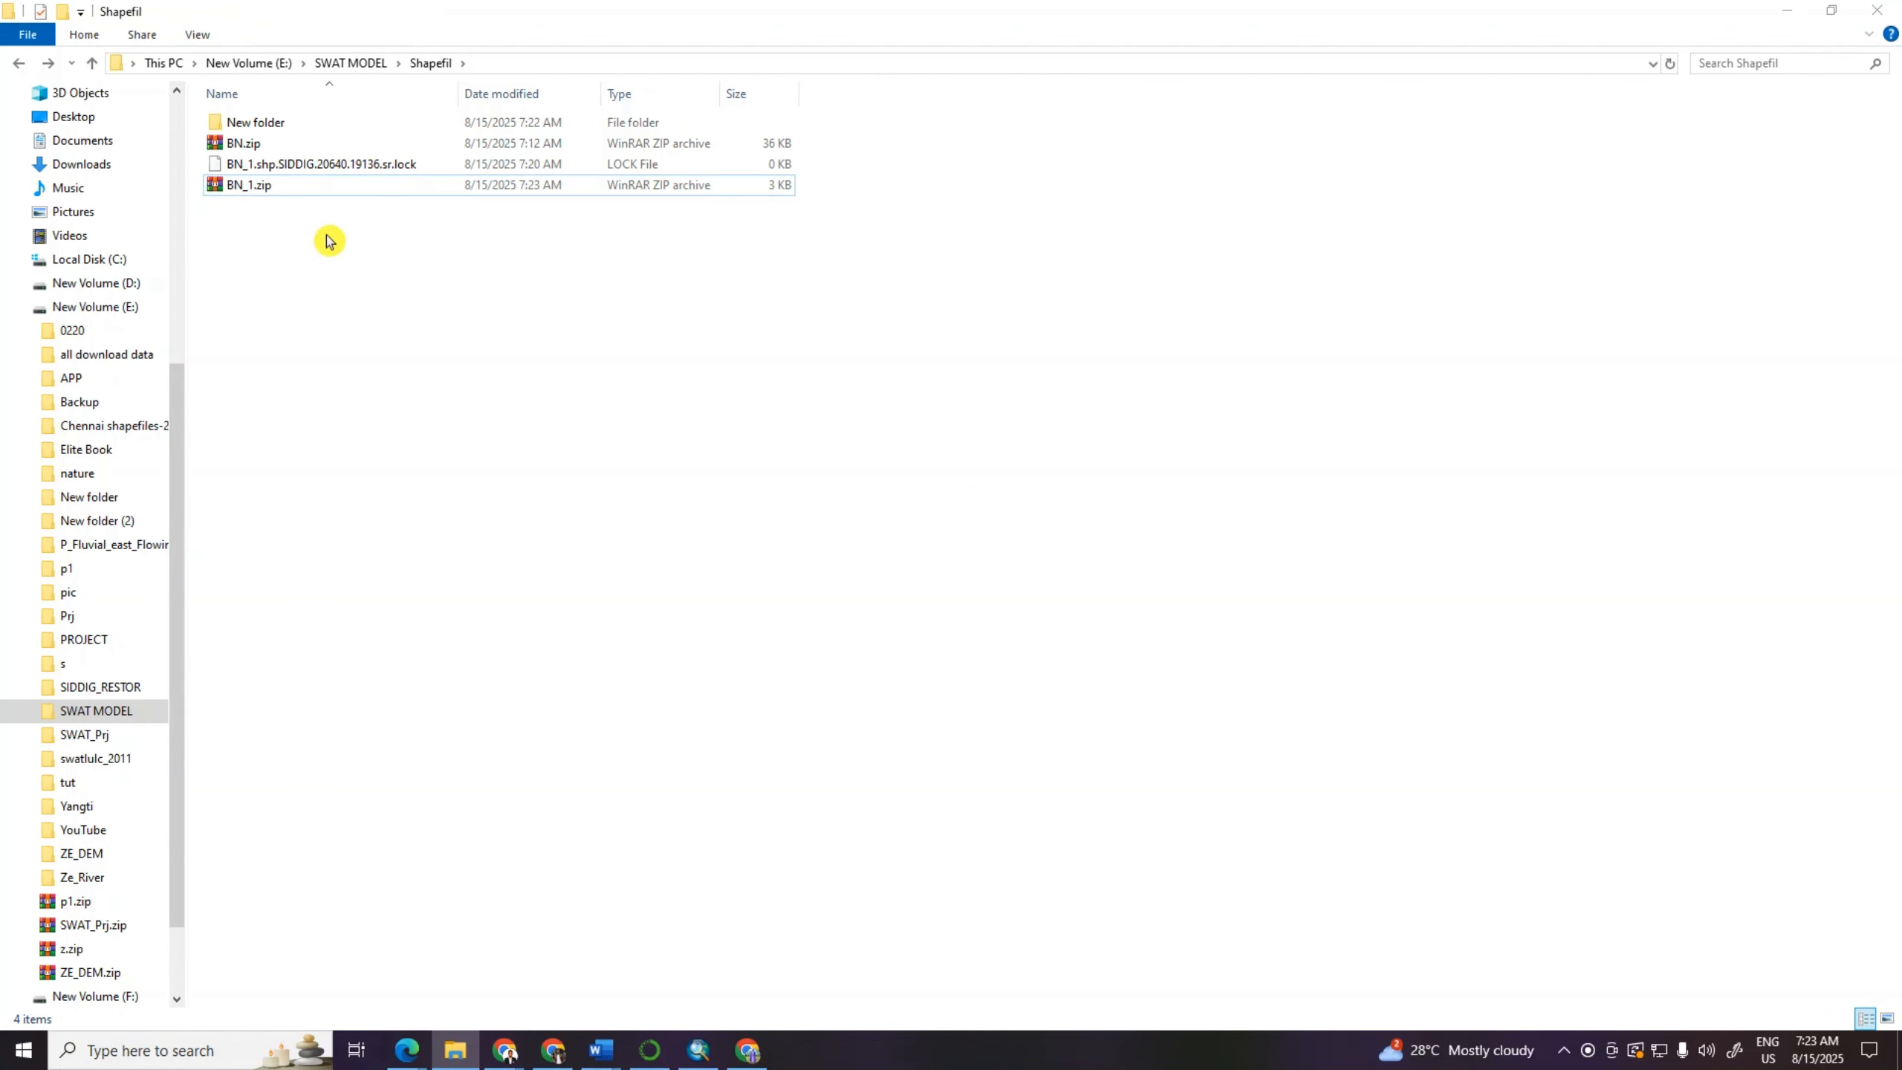
Step: Switch to EarthExplorer in Chrome, dismiss the BN.zip upload message, and upload BN_1.zip as the search area shapefile
{"action": "left_click", "coordinate": [747, 1050]}
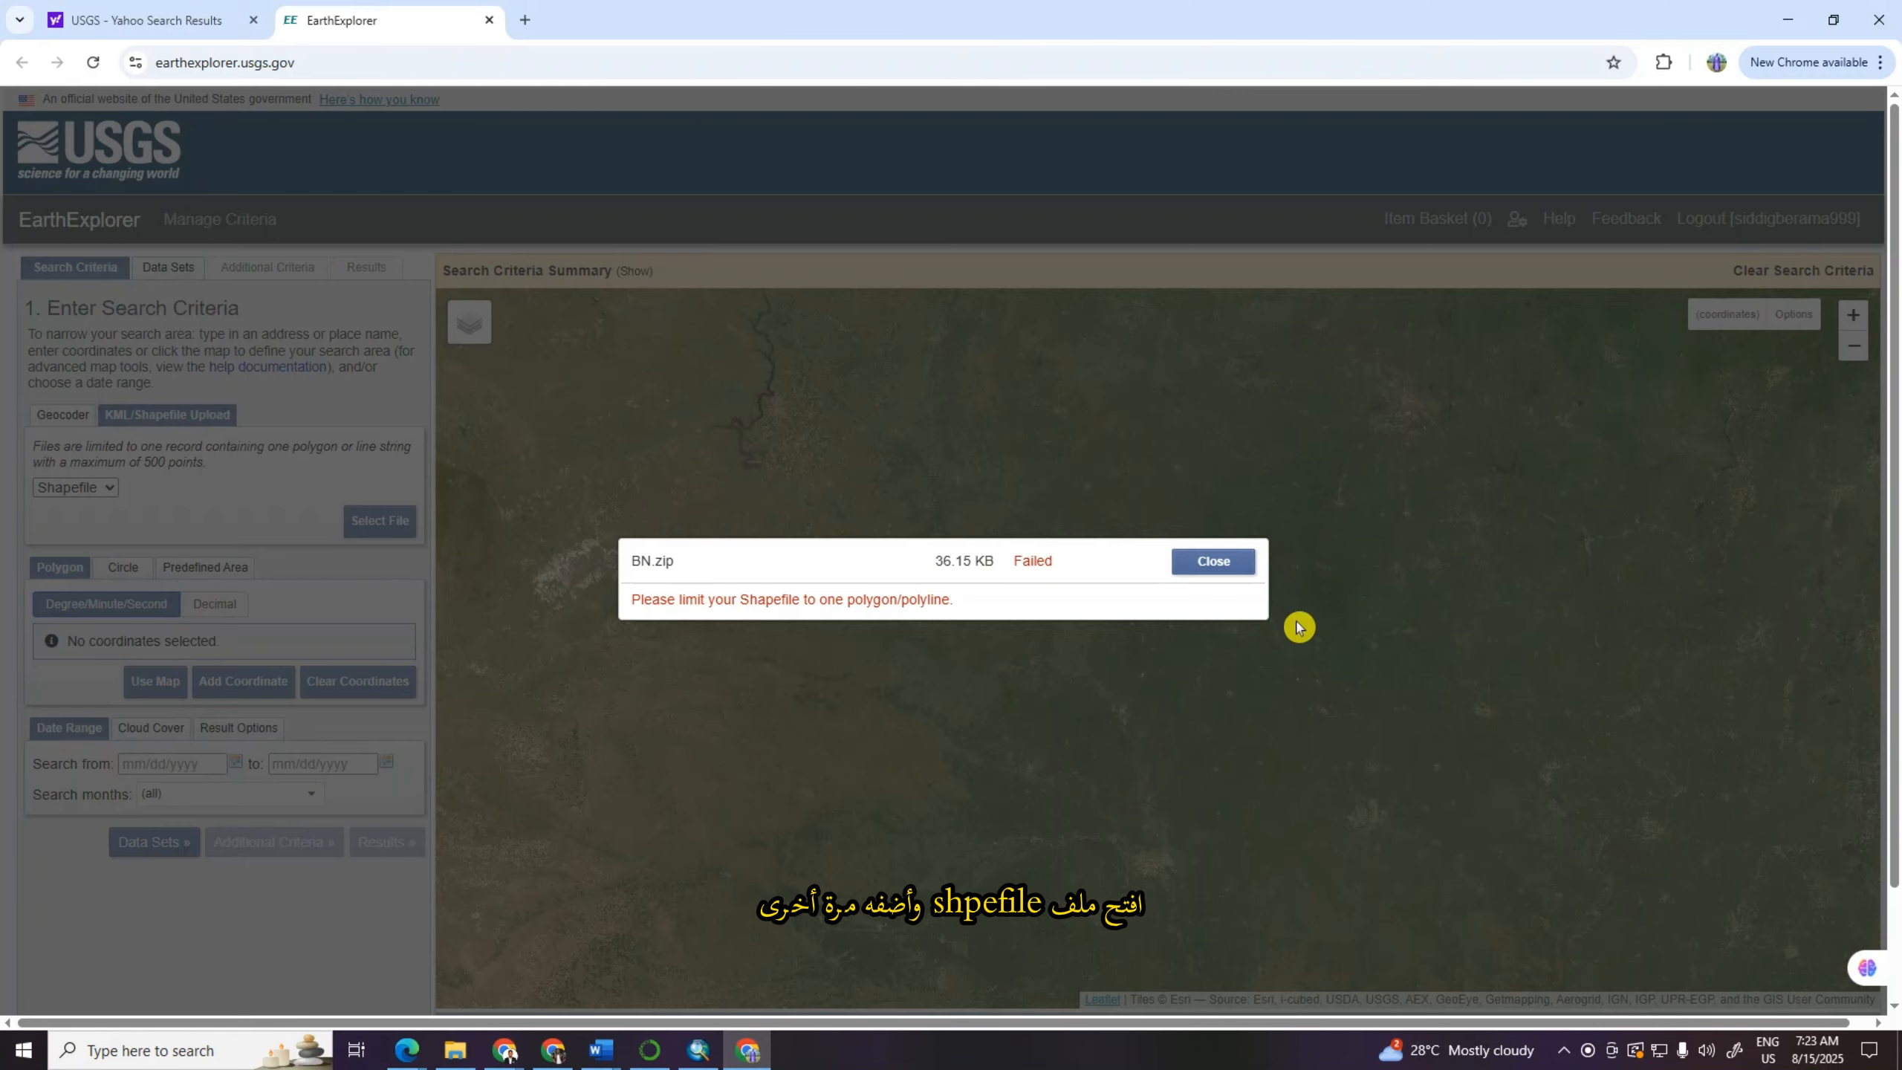
{"action": "left_click", "coordinate": [1196, 563]}
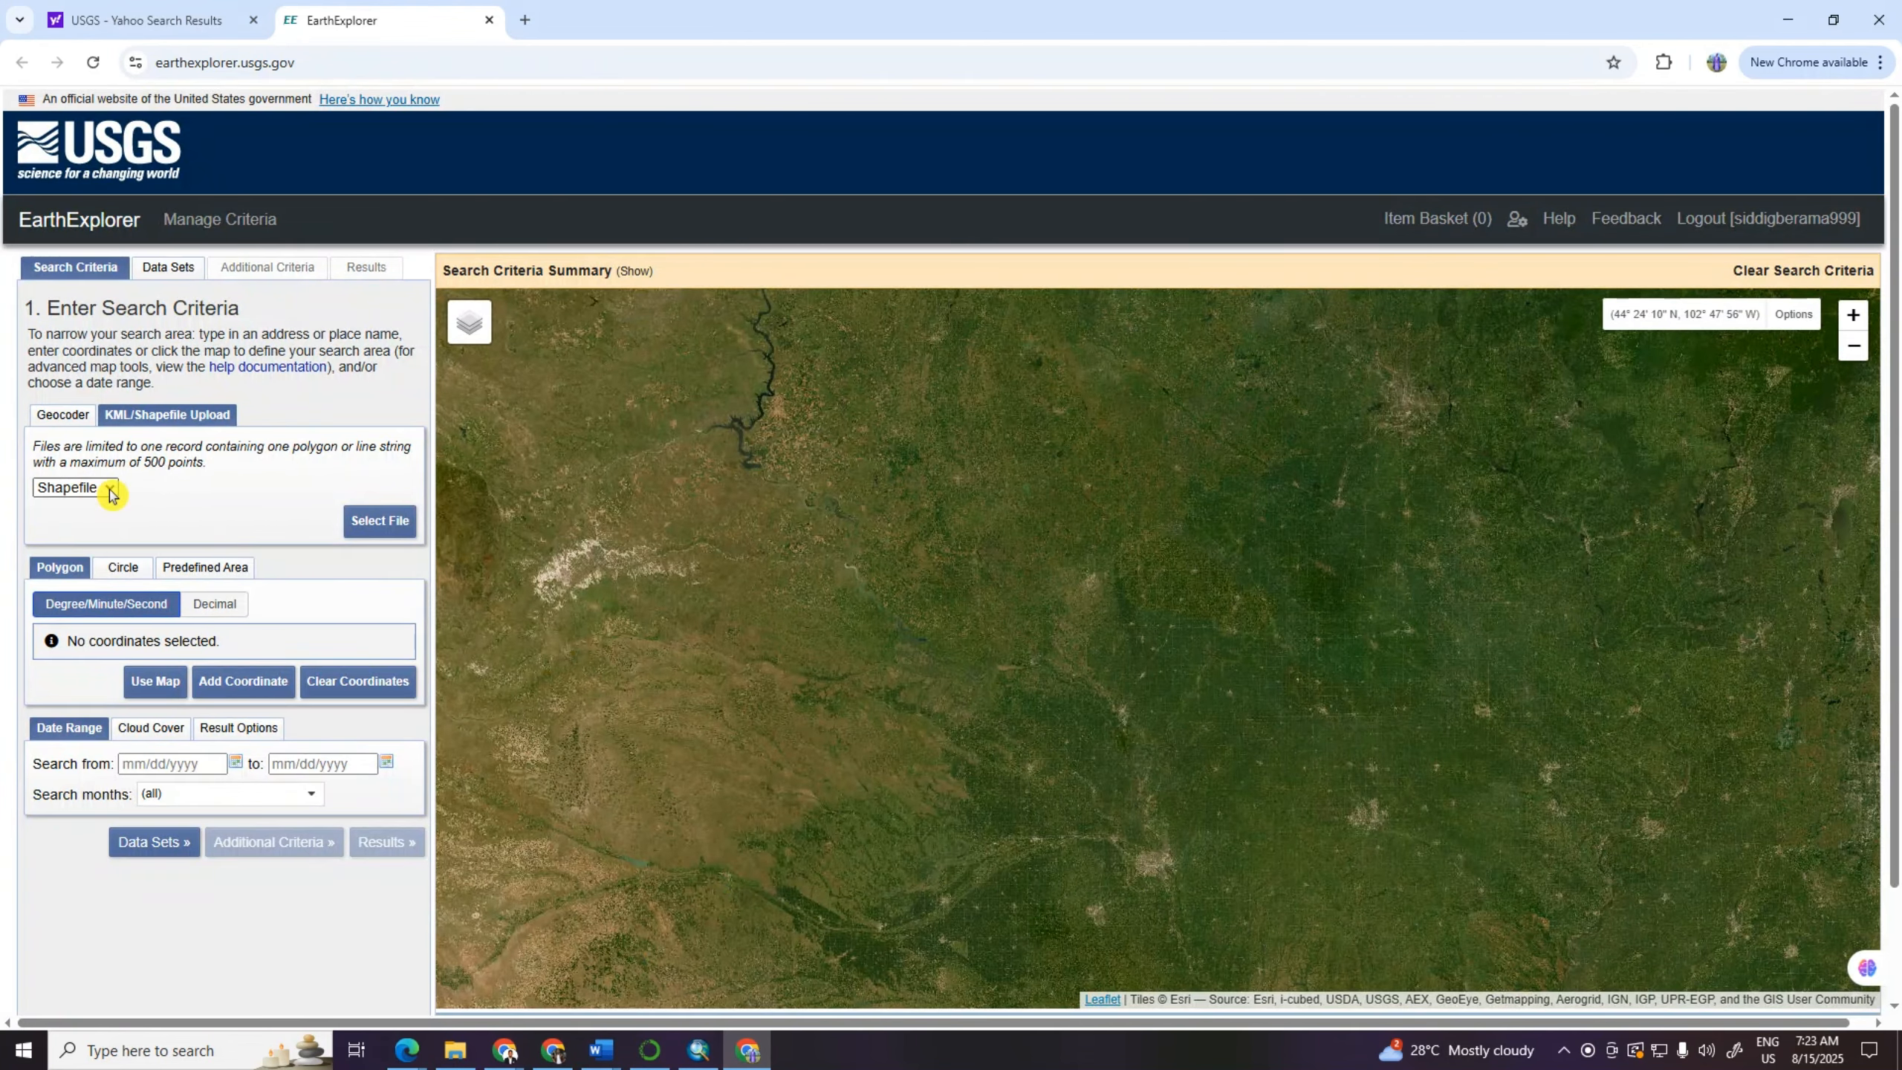
{"action": "left_click", "coordinate": [375, 524]}
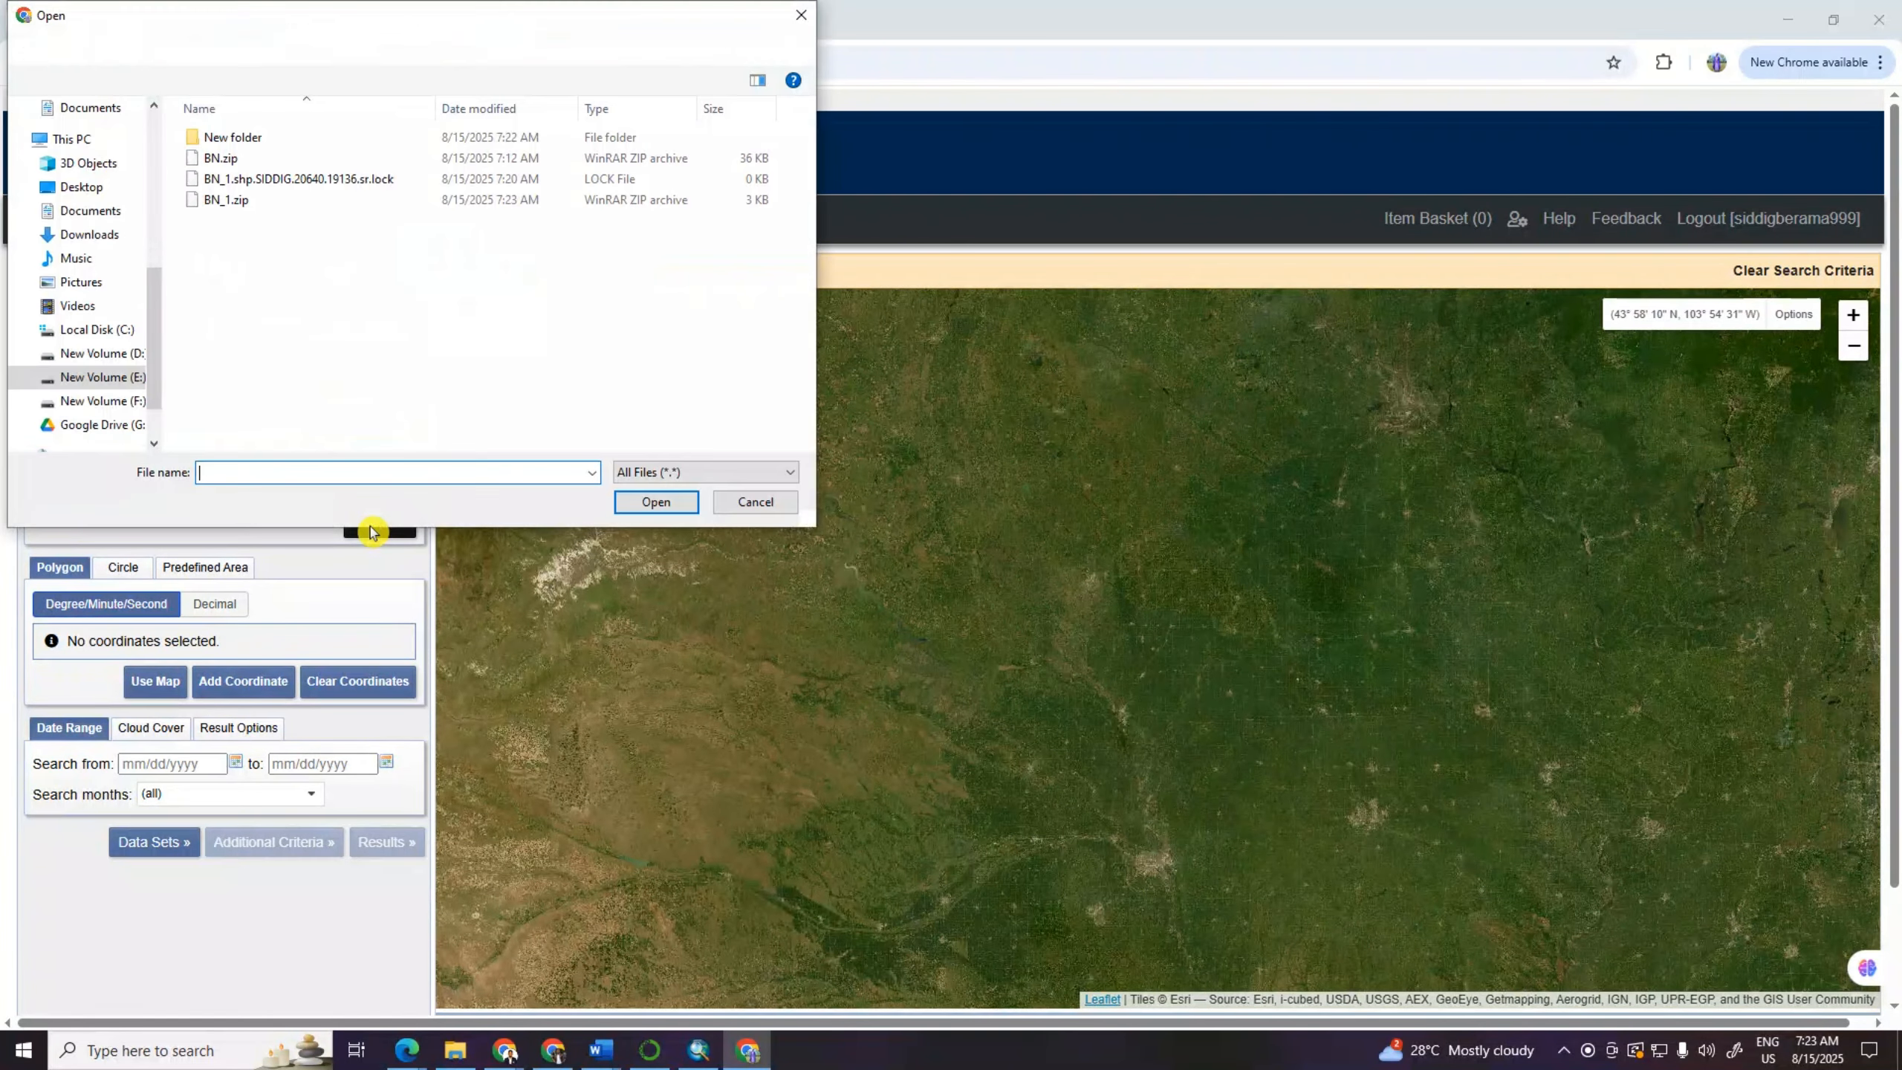
{"action": "left_click", "coordinate": [228, 200]}
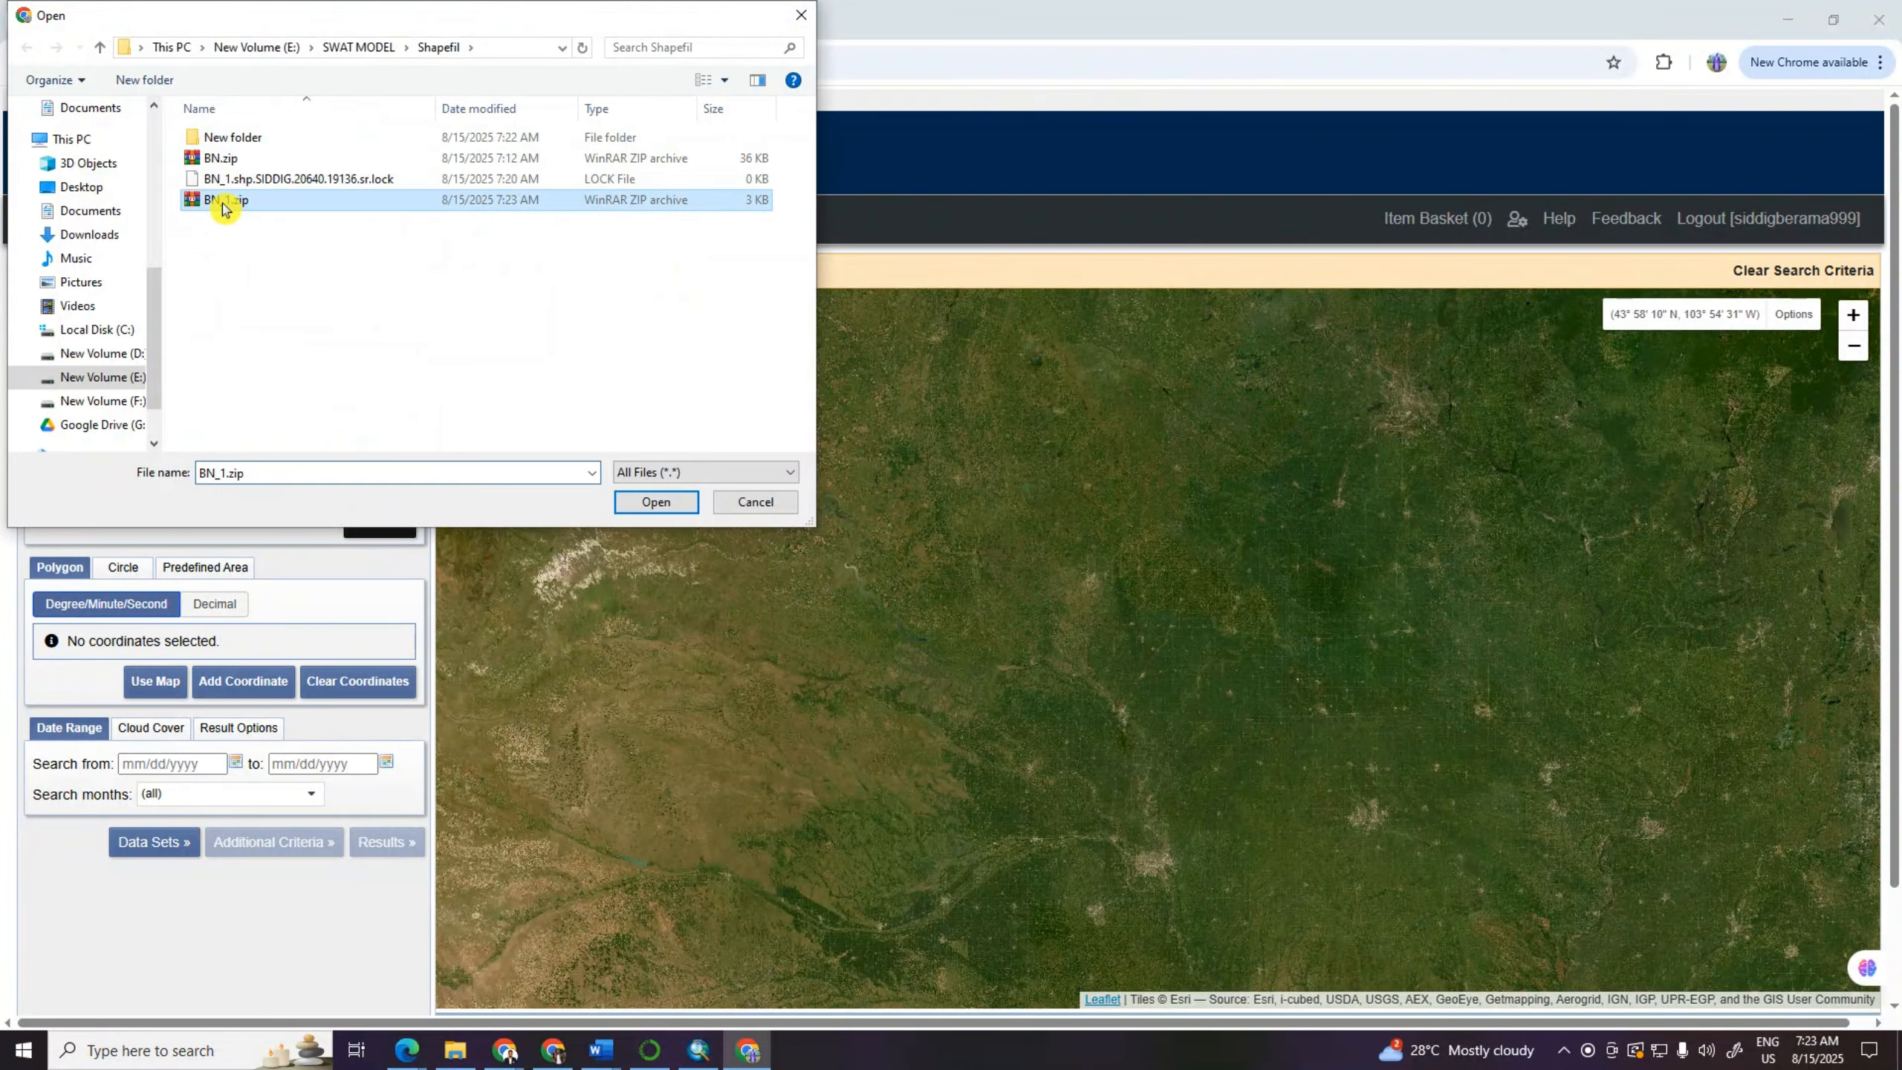
{"action": "left_click", "coordinate": [656, 502]}
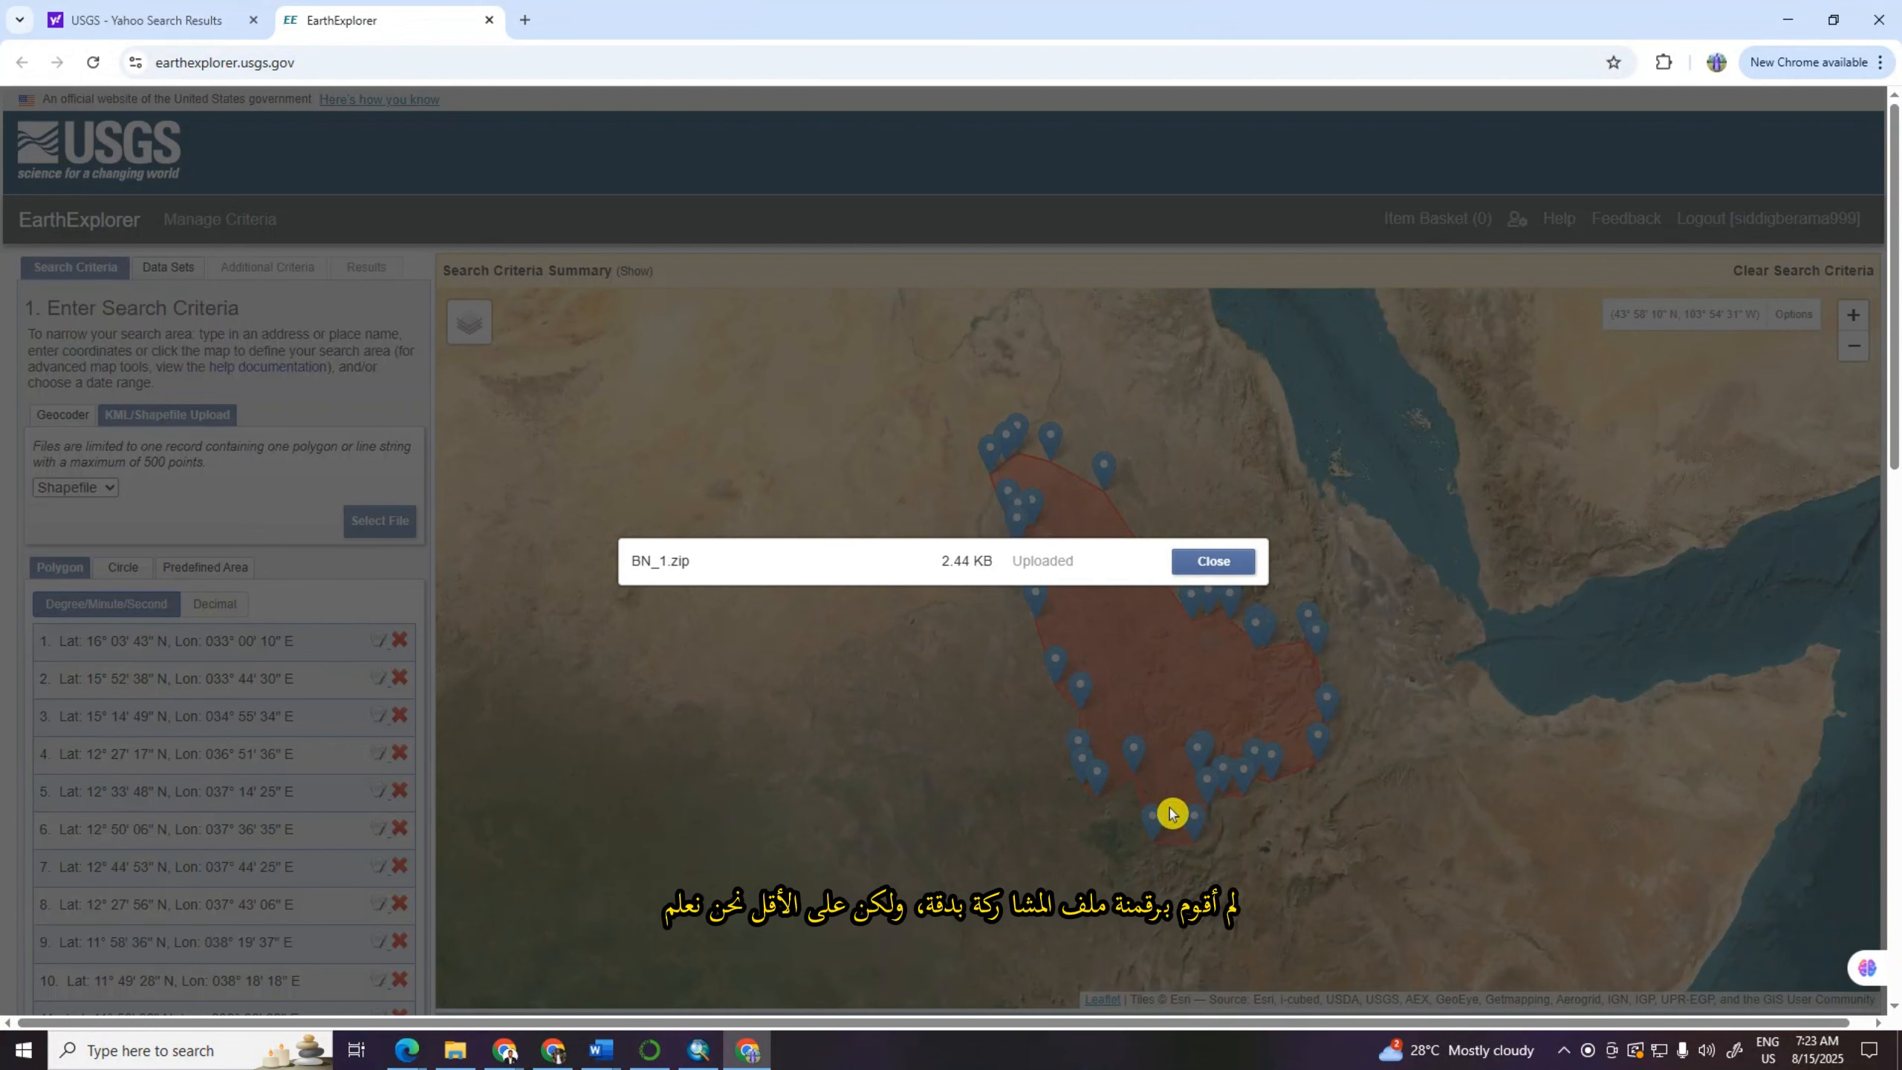
{"action": "left_click", "coordinate": [1211, 561]}
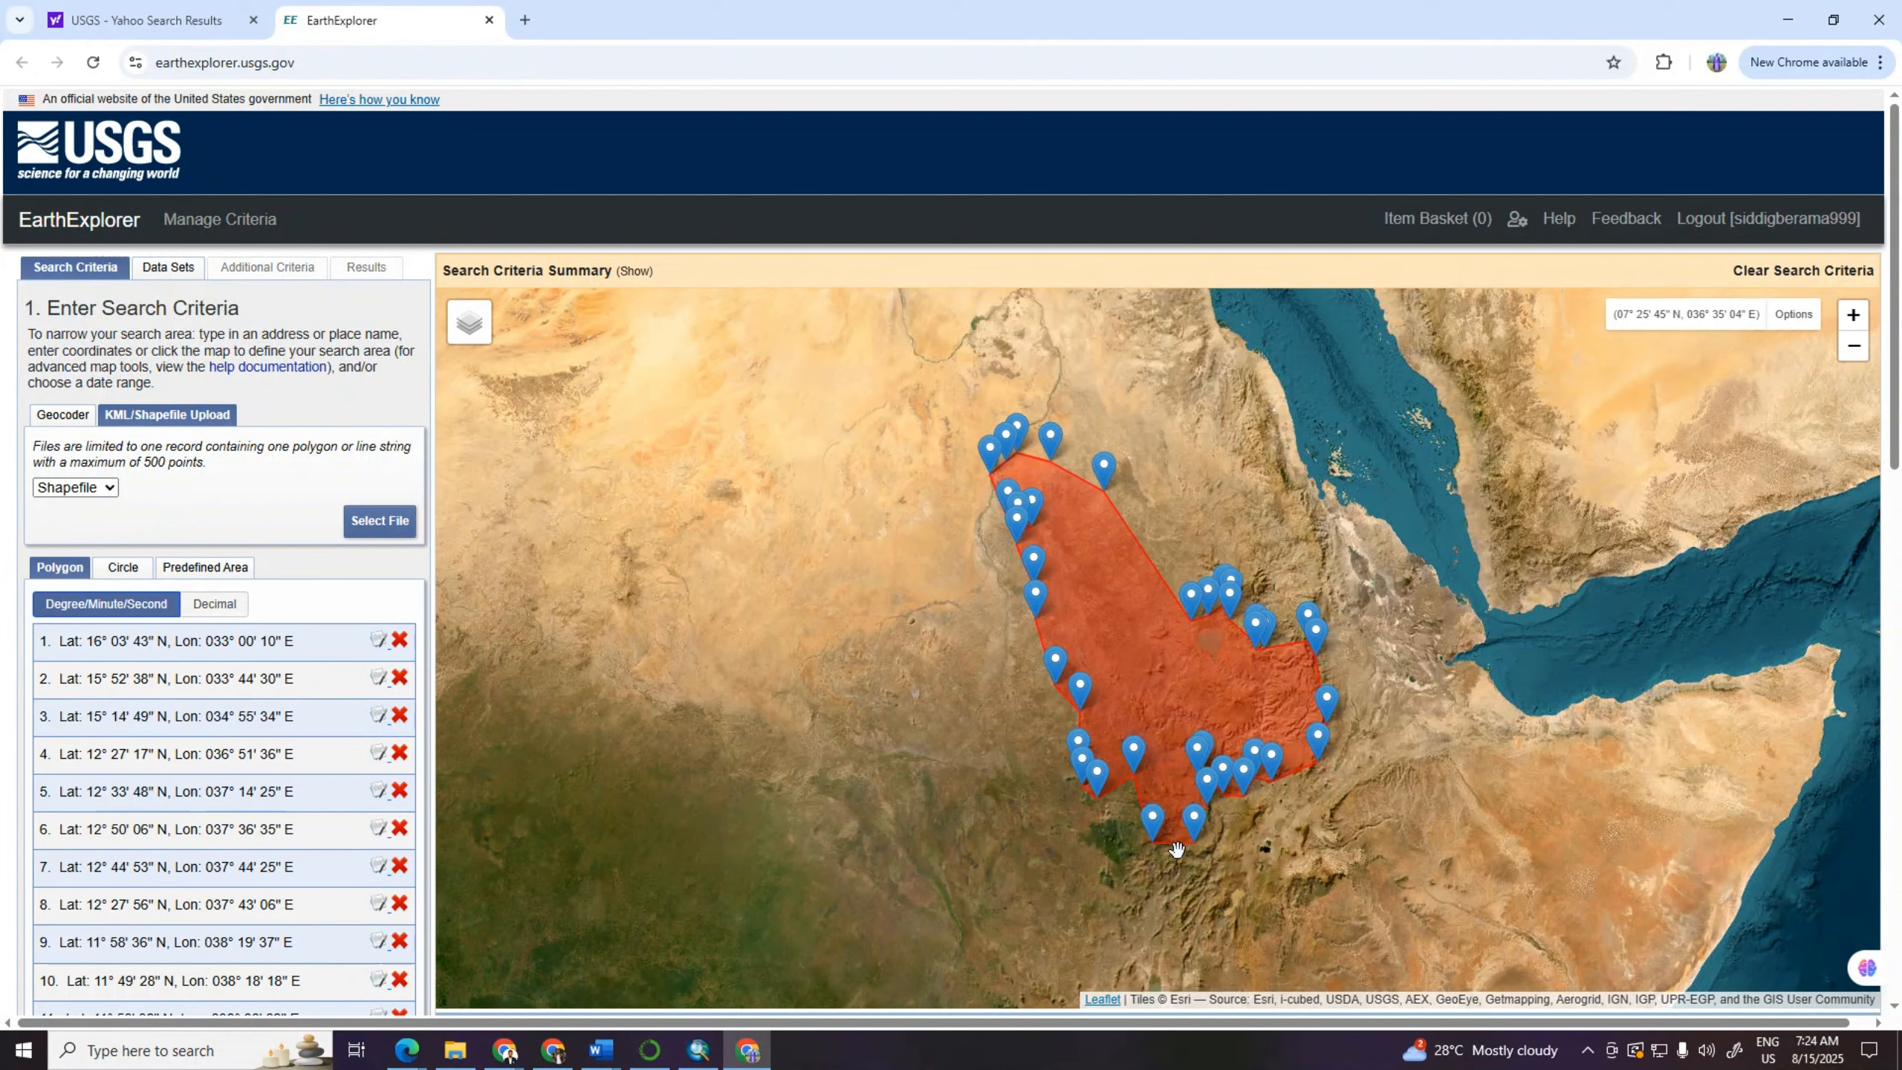
Step: Proceed from the search criteria to the data set selection and expand the Digital Elevation category
{"action": "scroll", "coordinate": [153, 688], "scroll_direction": "down", "scroll_amount": 10}
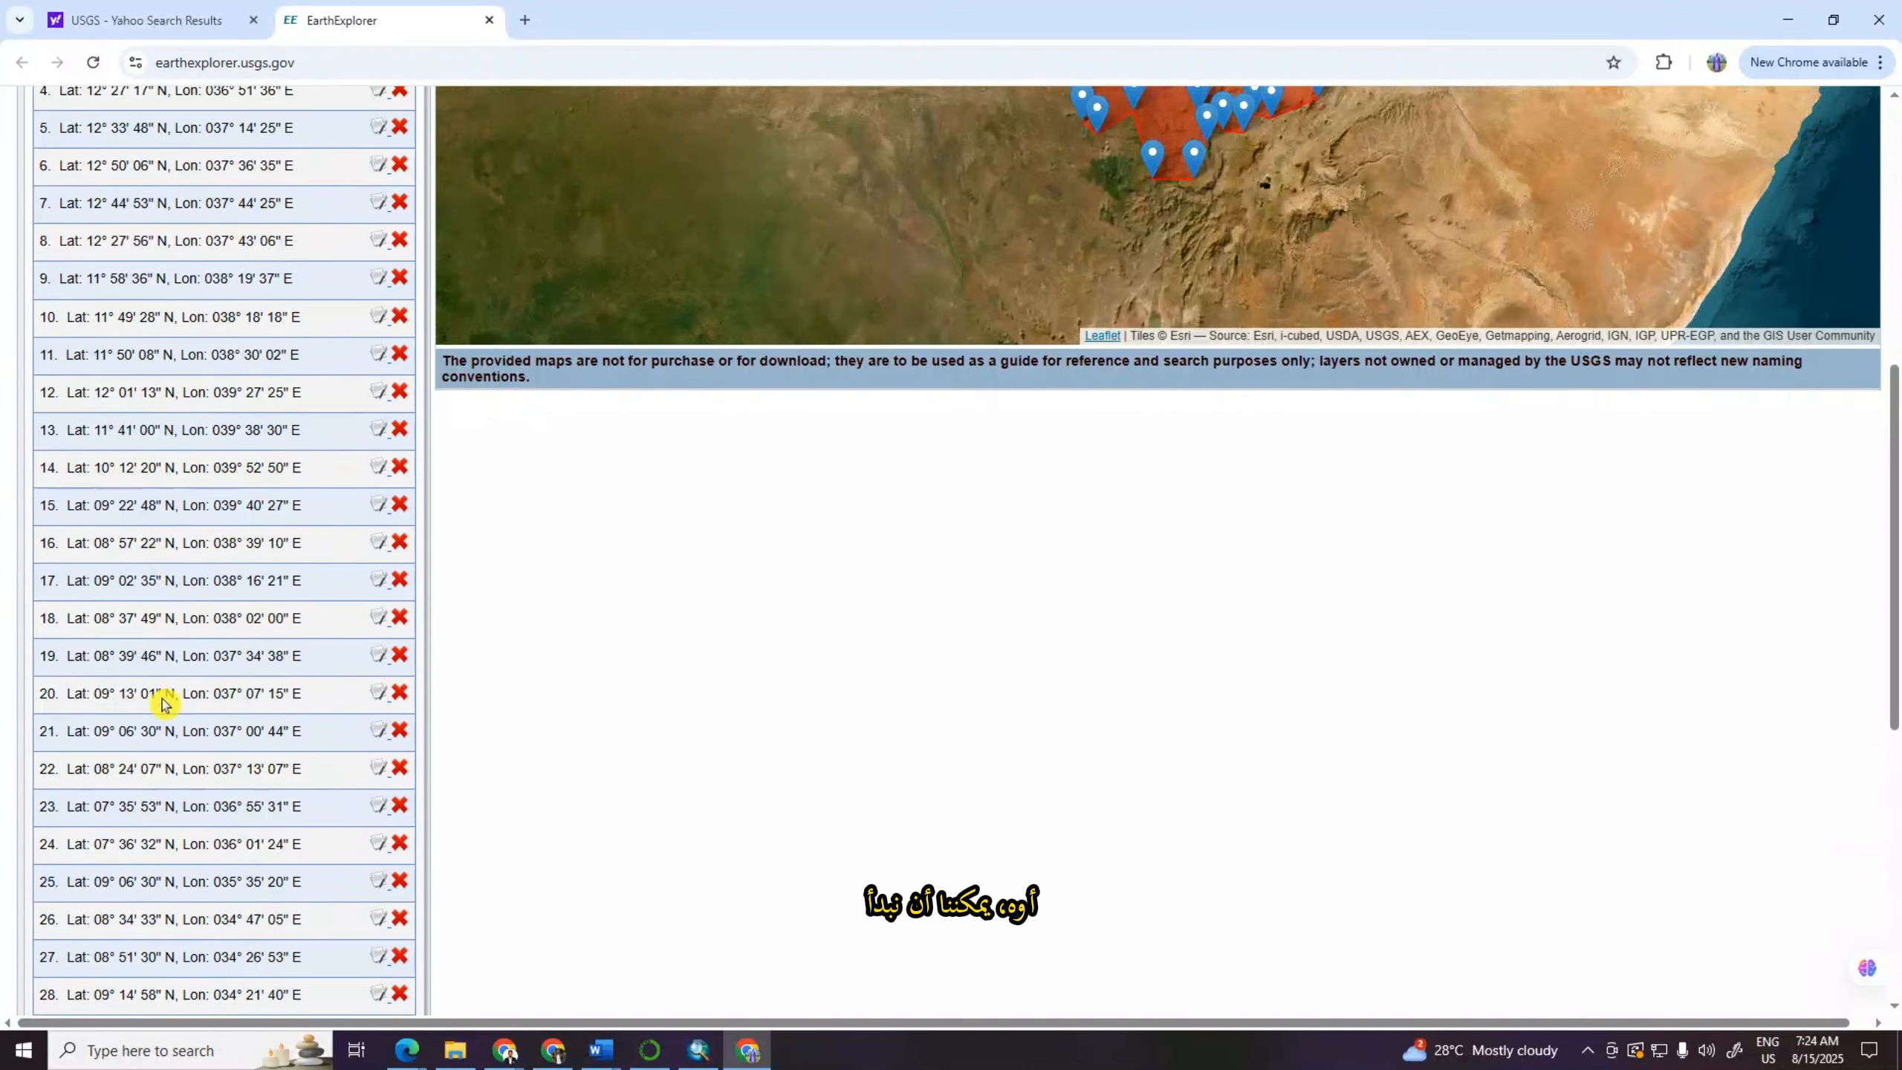
{"action": "scroll", "coordinate": [229, 704], "scroll_direction": "up", "scroll_amount": 7}
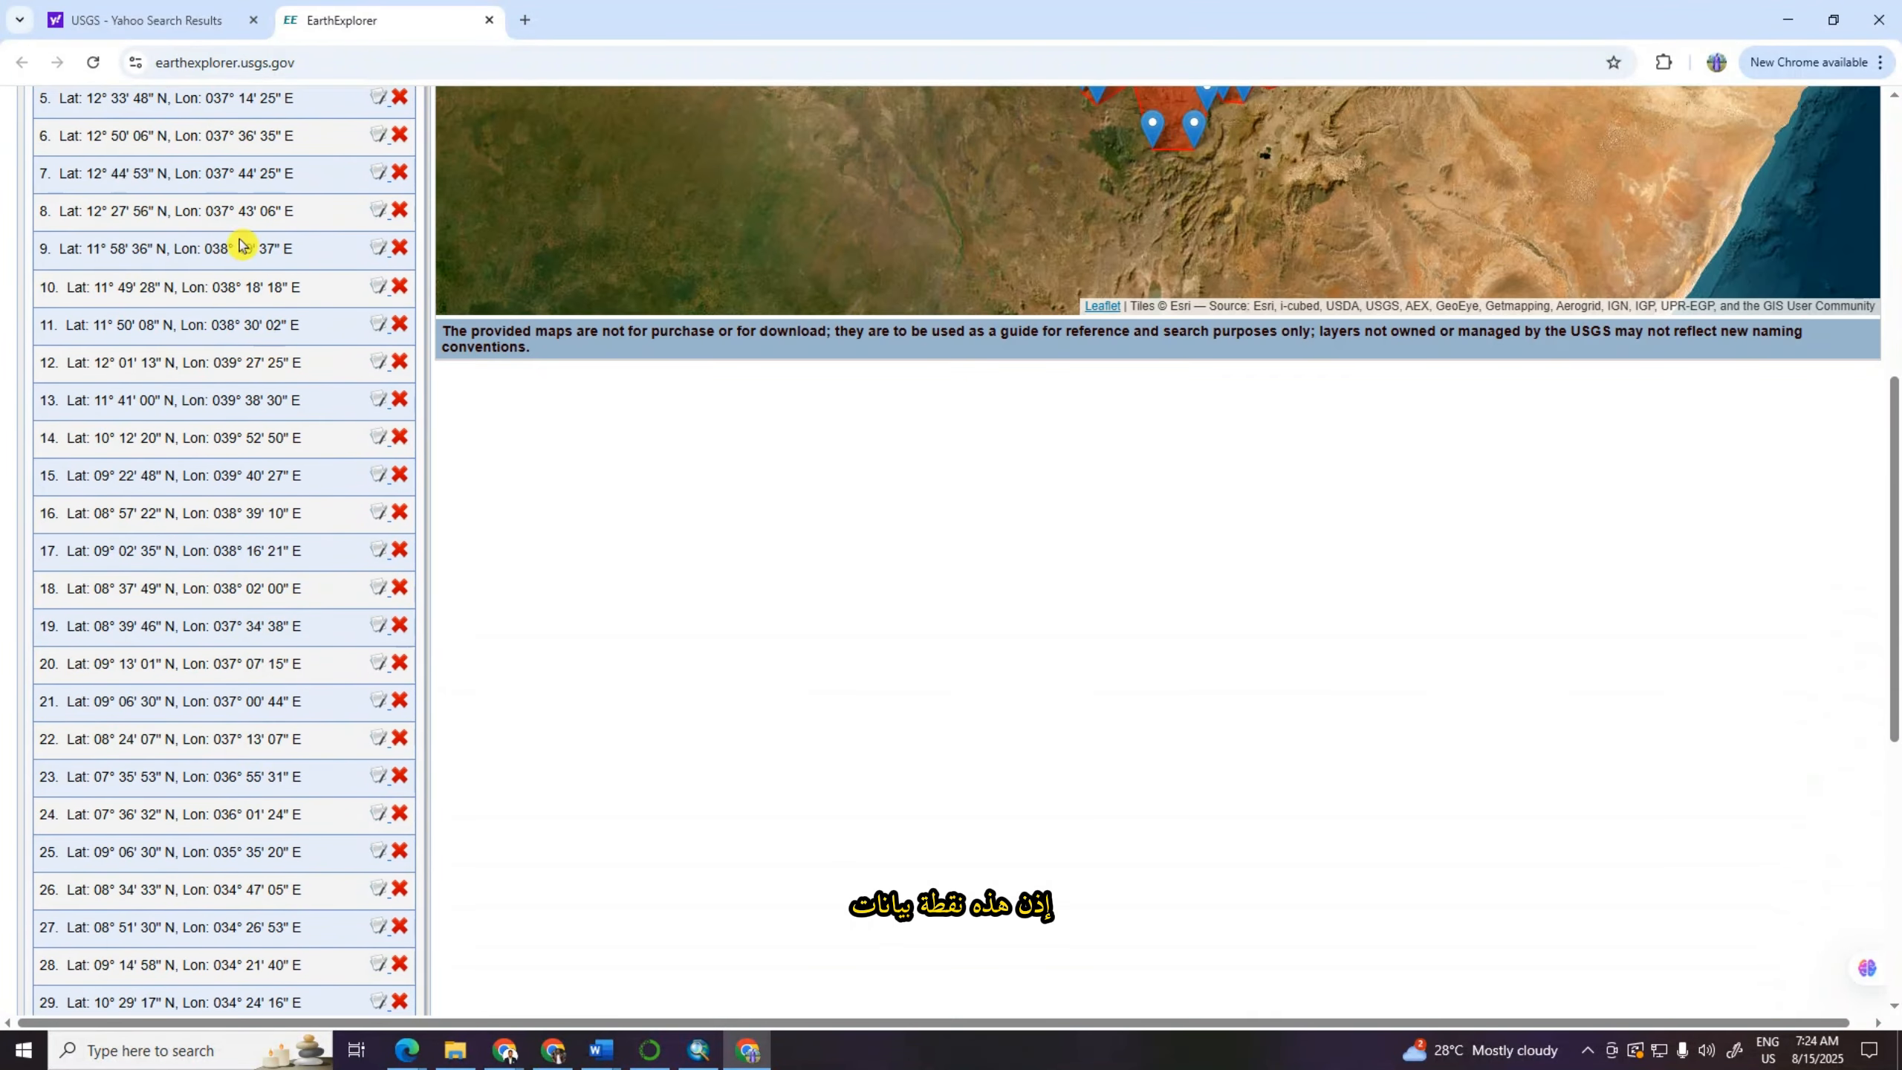
{"action": "scroll", "coordinate": [269, 330], "scroll_direction": "down", "scroll_amount": 5}
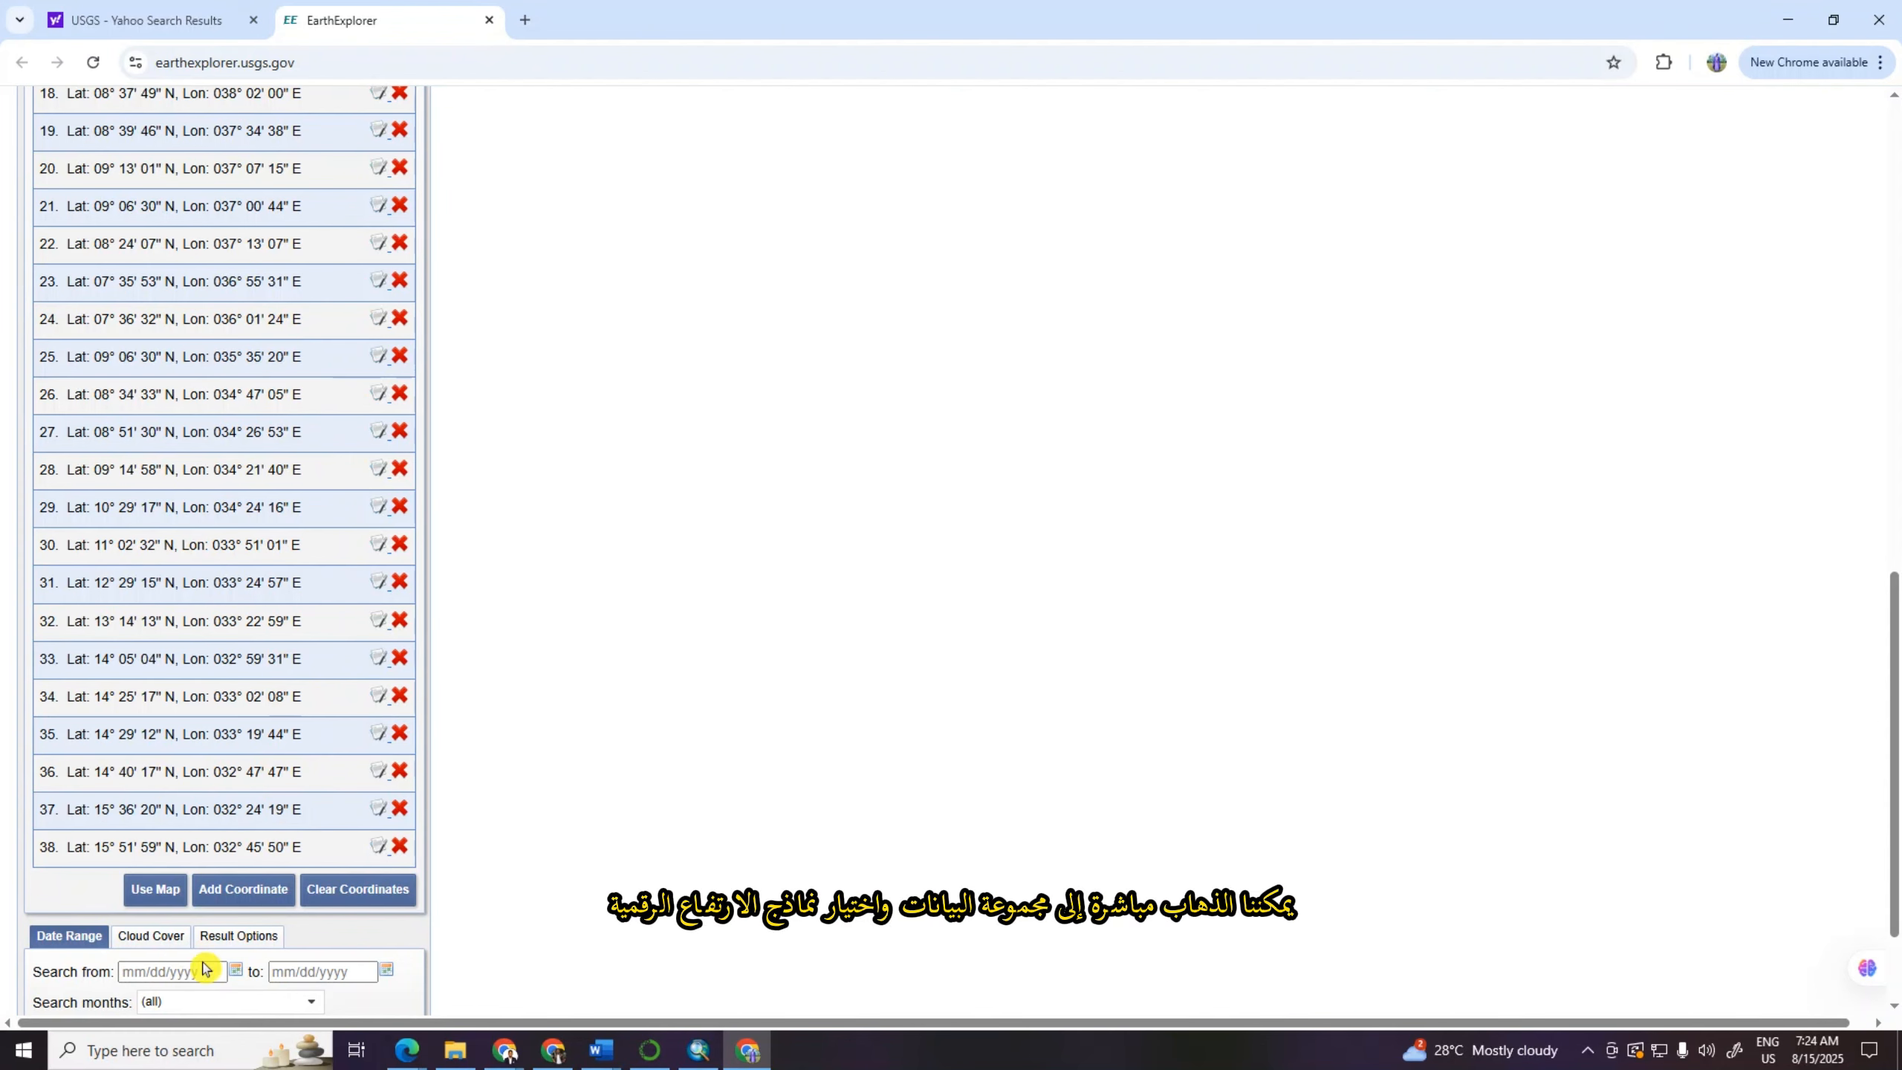
{"action": "scroll", "coordinate": [296, 1000], "scroll_direction": "down", "scroll_amount": 2}
{"action": "scroll", "coordinate": [296, 1000], "scroll_direction": "down", "scroll_amount": 1}
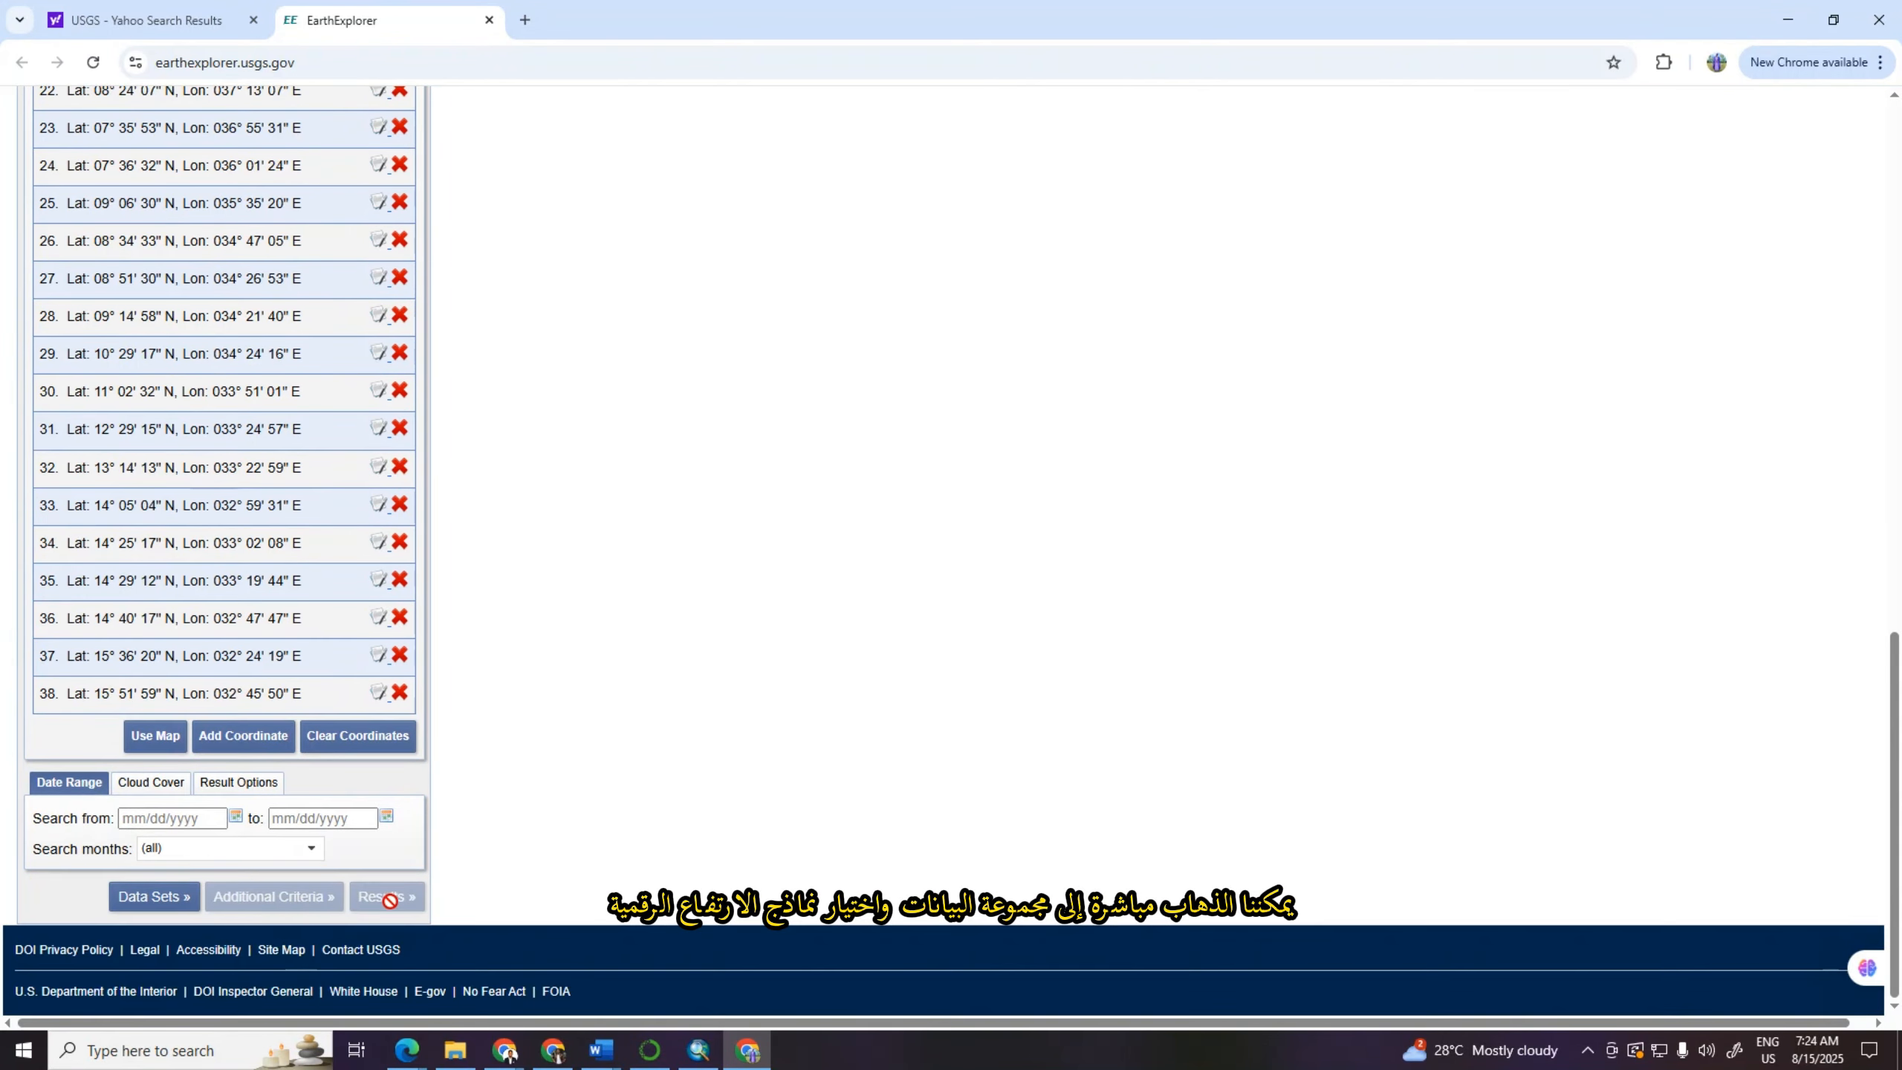
{"action": "left_click", "coordinate": [165, 896]}
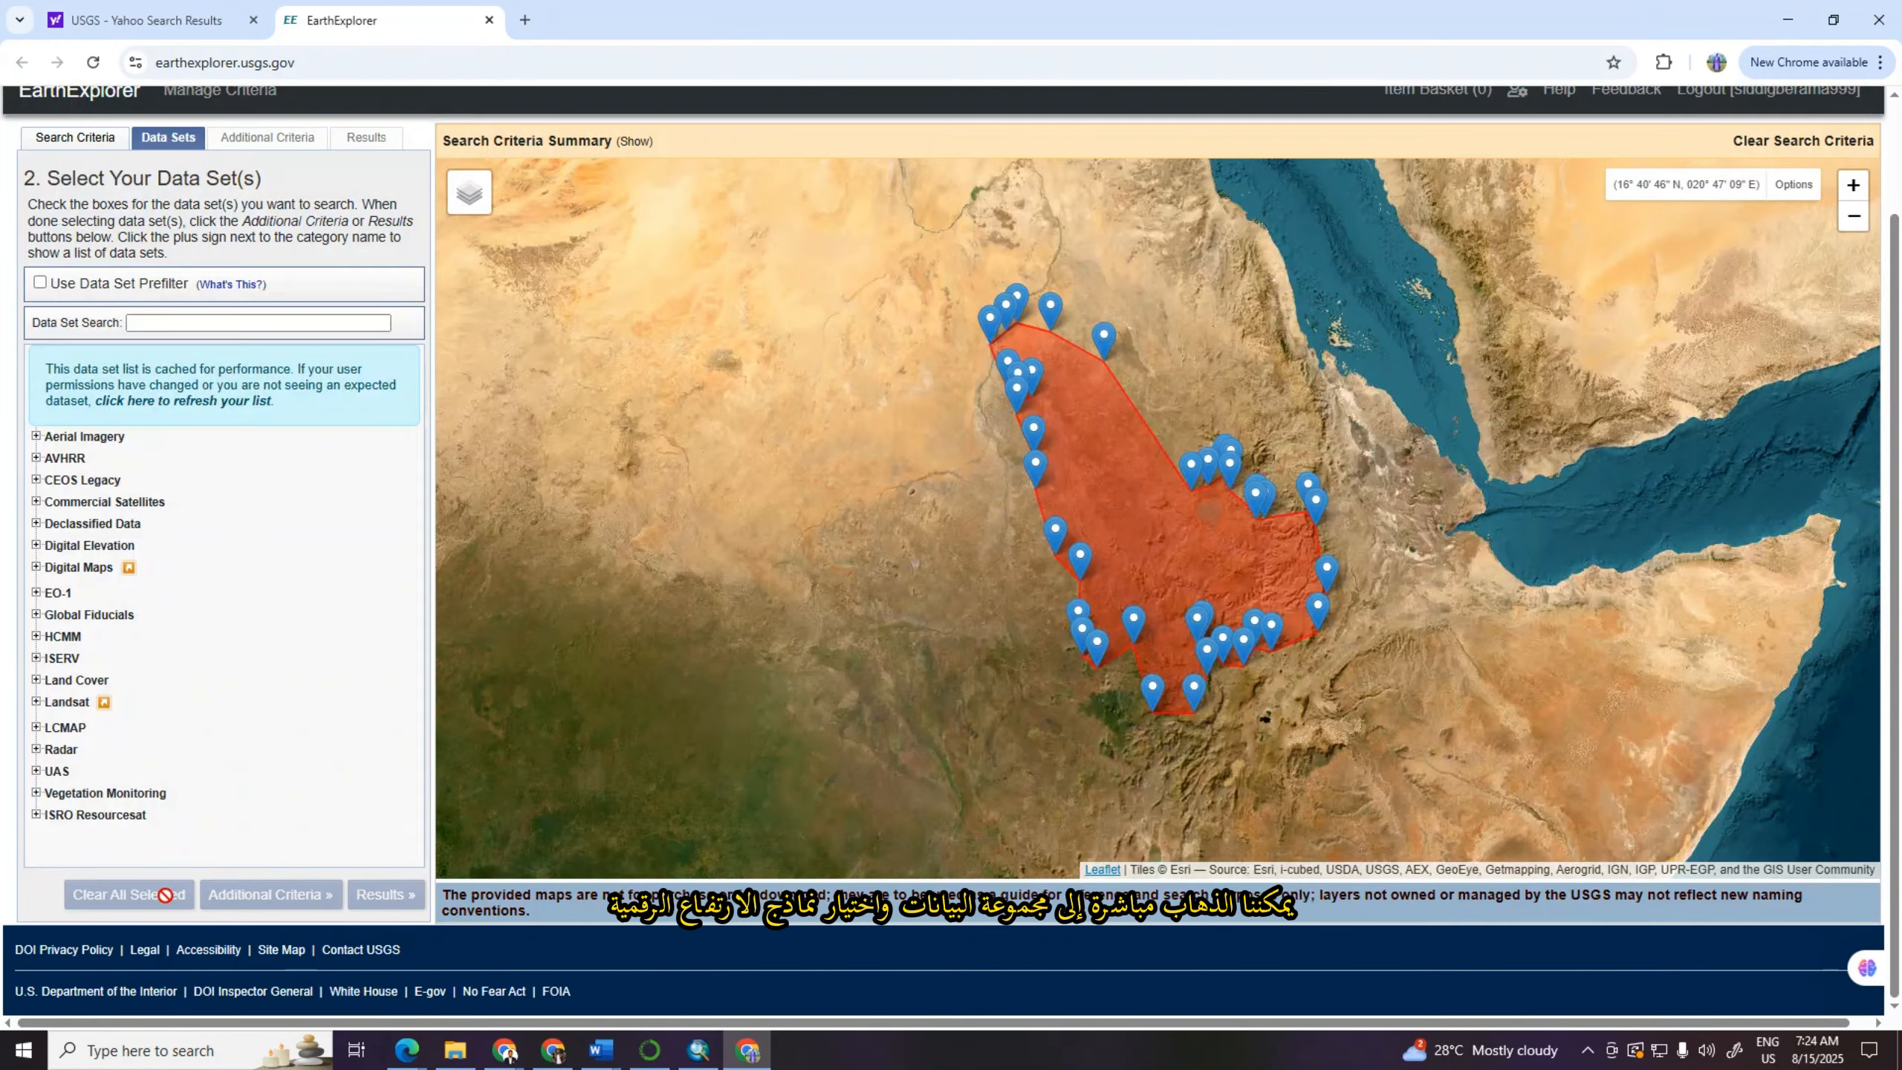
{"action": "left_click", "coordinate": [35, 545]}
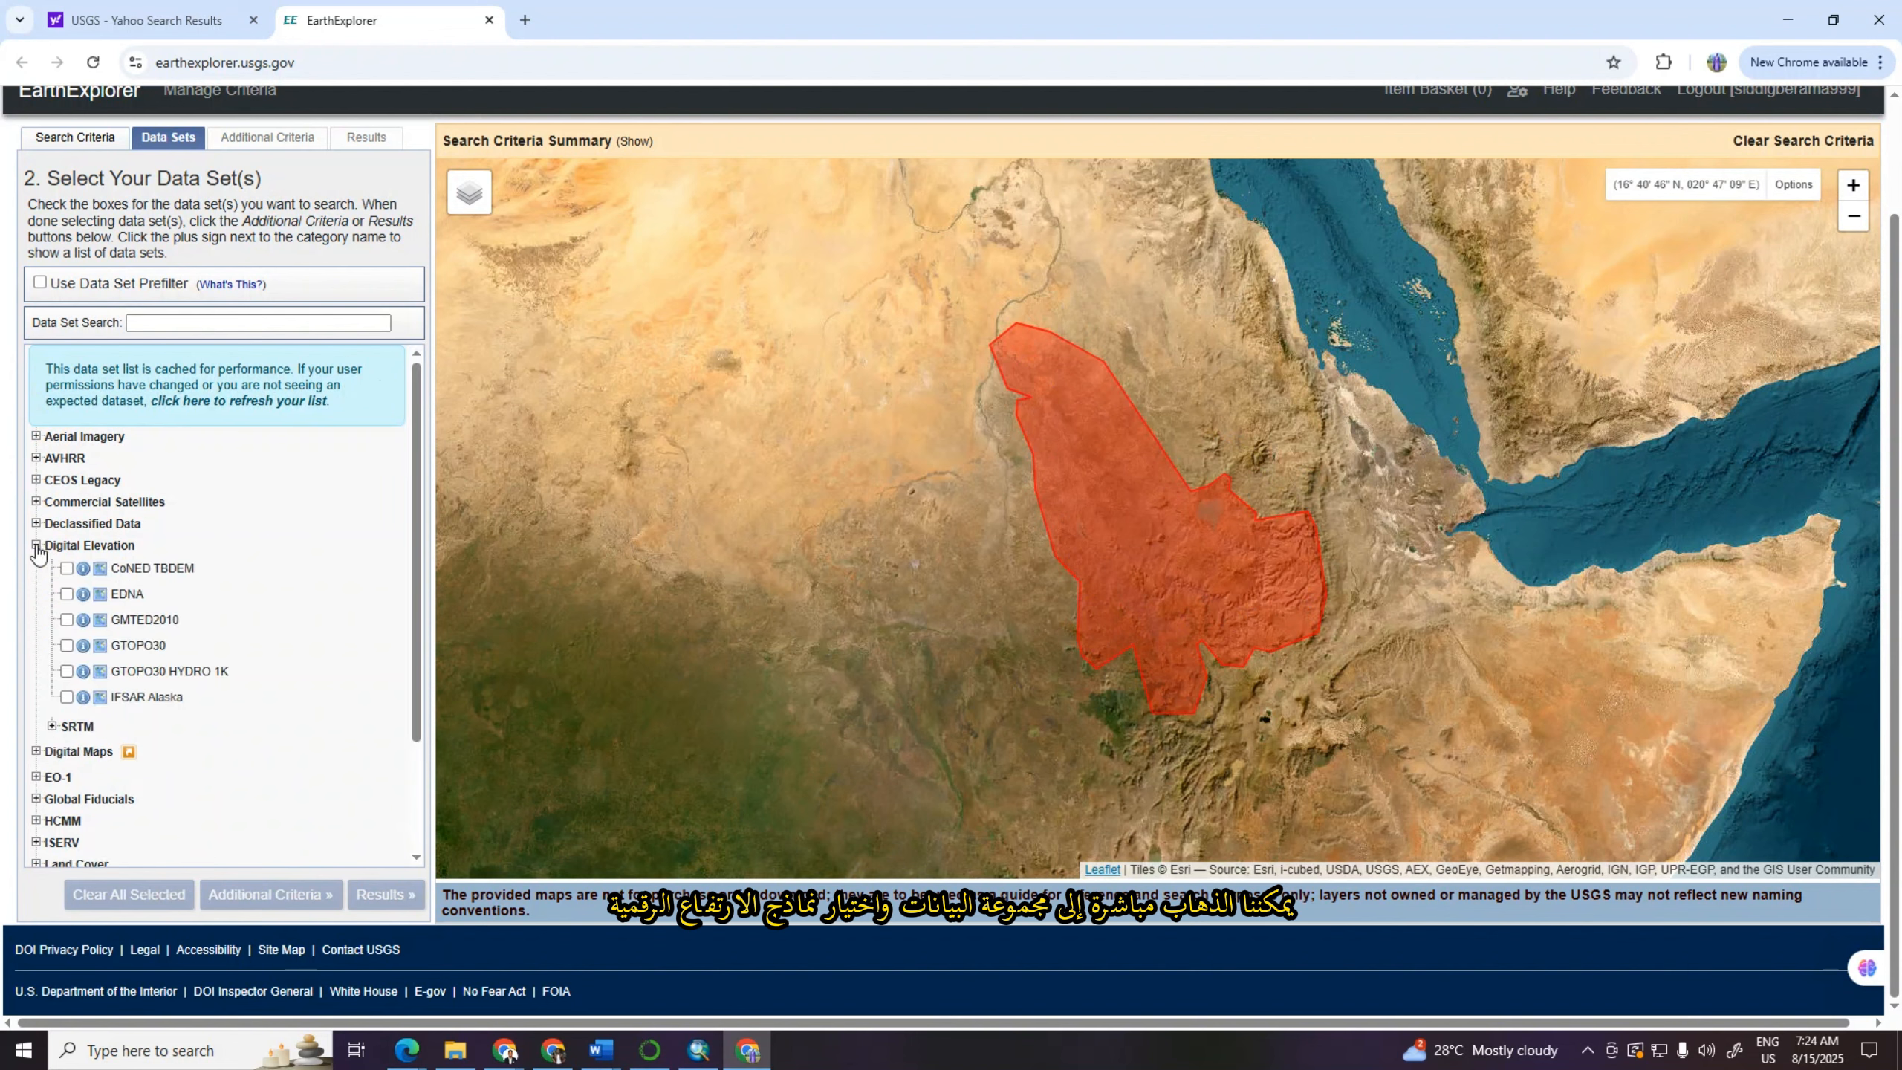